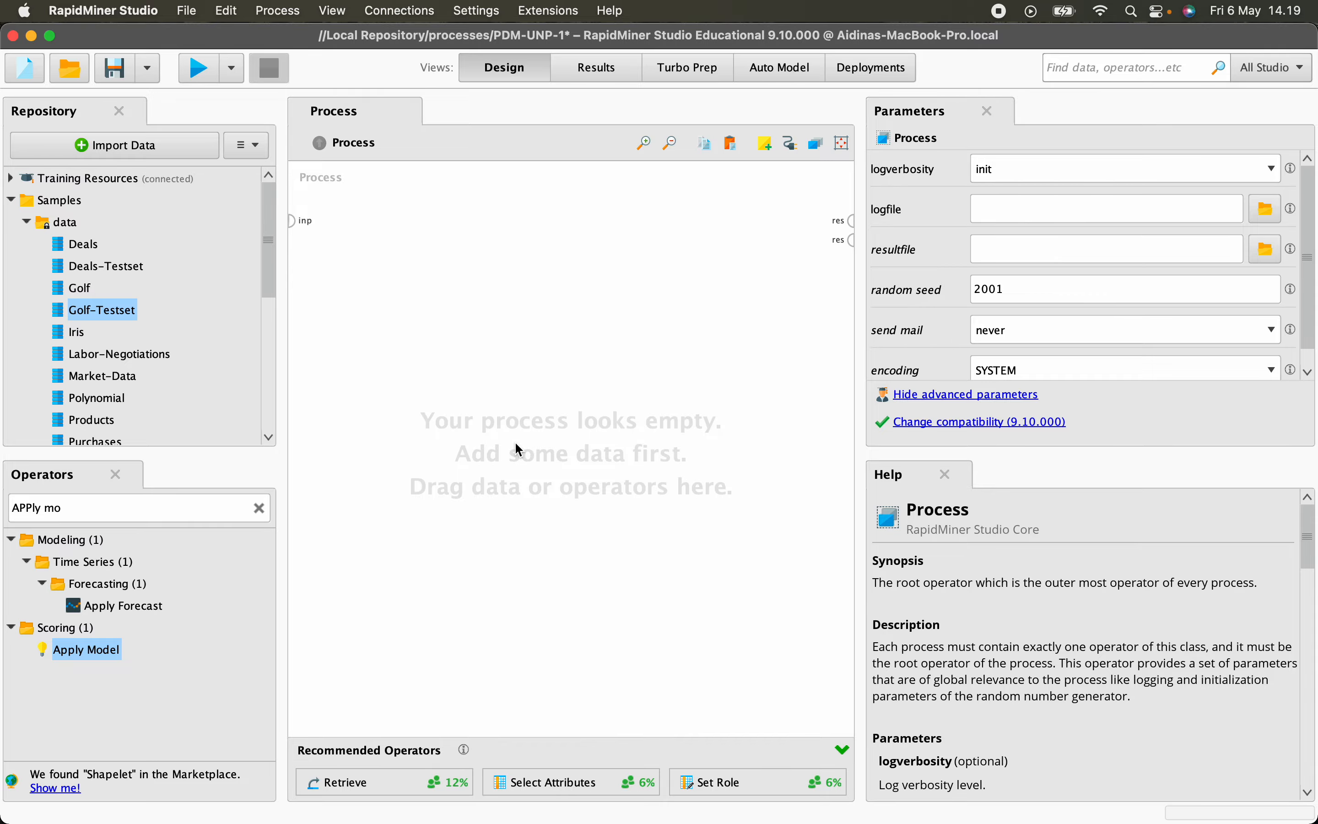
Step: Switch to the Modul Praktikum Rapid Miner document in Word and enlarge its window to fill the screen
{"action": "key", "text": "ctrl+Up"}
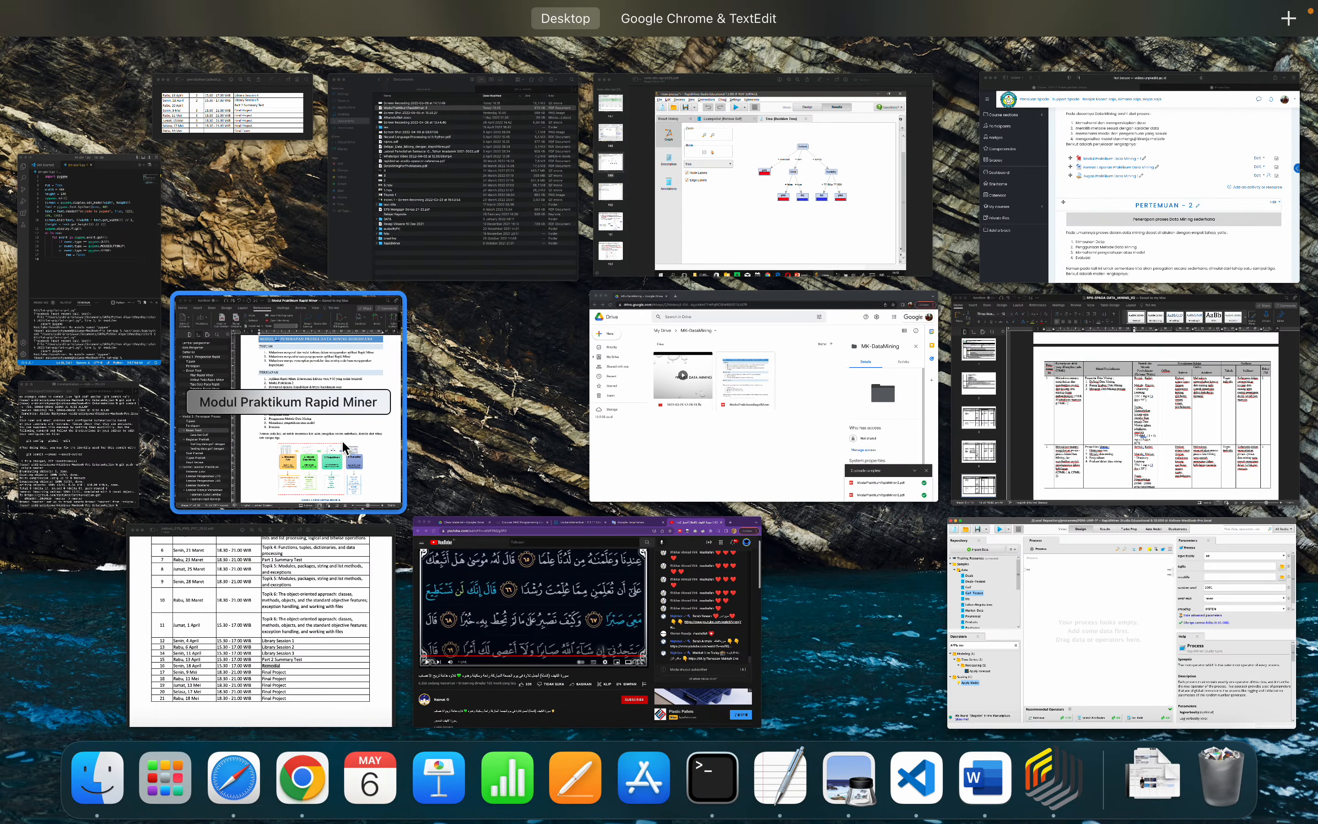
{"action": "left_click", "coordinate": [342, 439]}
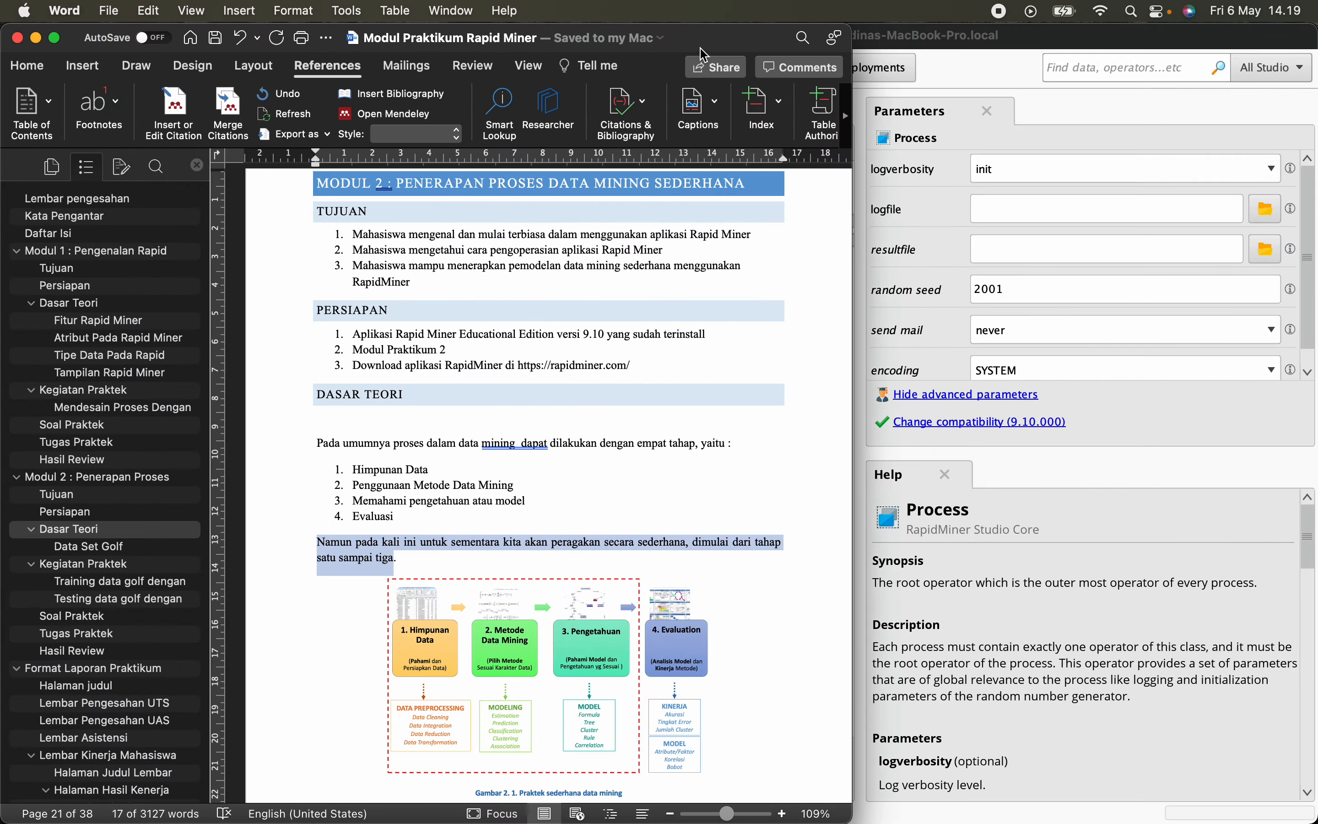
{"action": "double_click", "coordinate": [709, 40]}
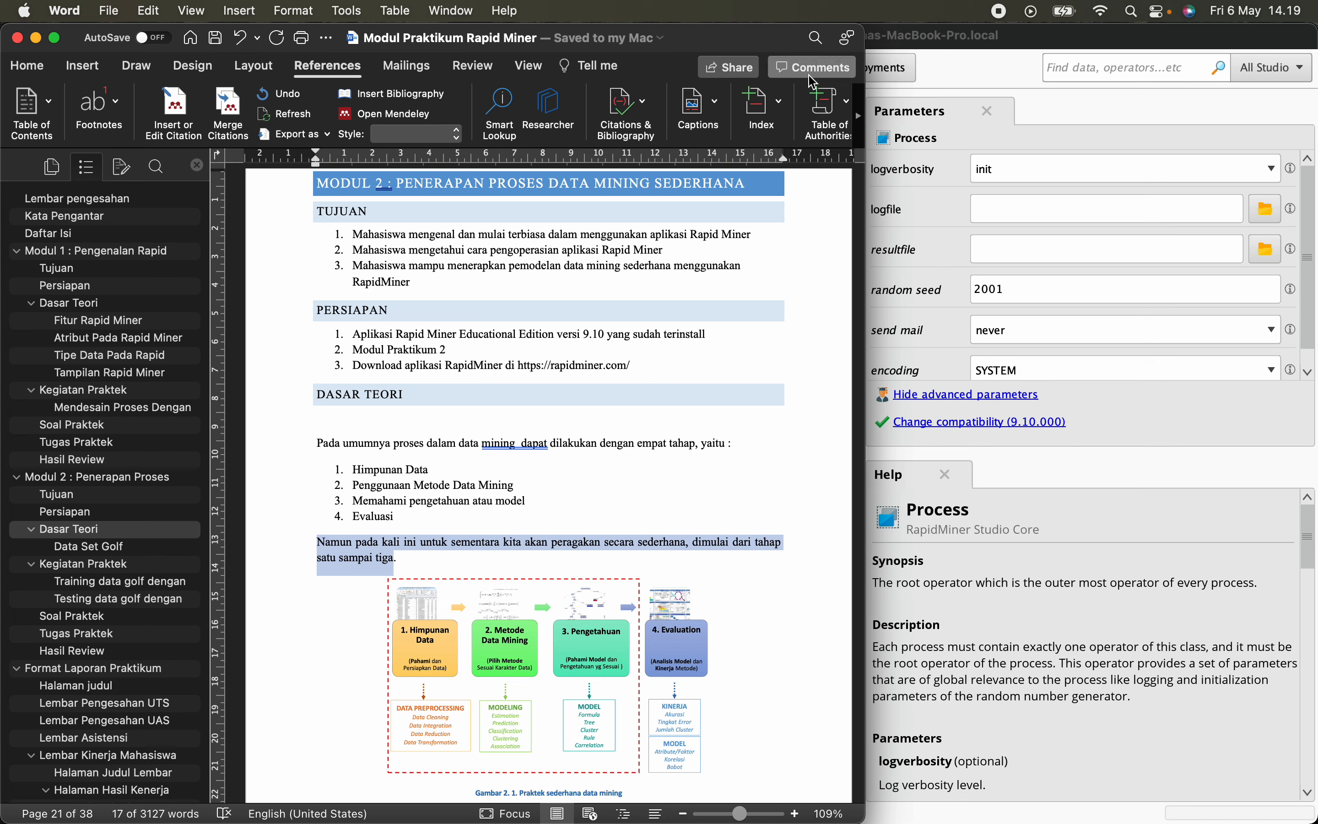
{"action": "left_click_drag", "start_coordinate": [863, 114], "coordinate": [864, 113]}
{"action": "double_click", "coordinate": [864, 114]}
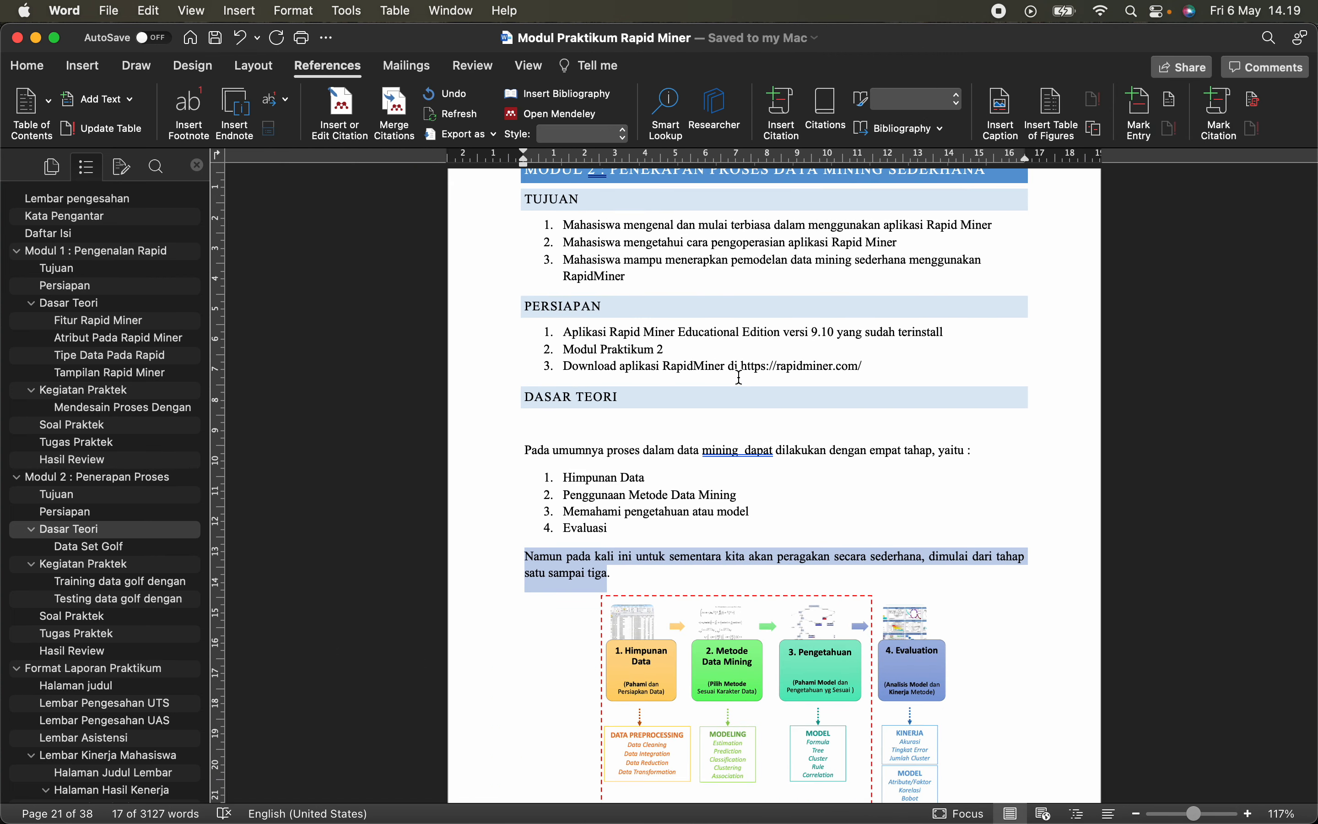
Step: Examine the list of four data mining stages and the Gambar 2.1 figure in the Dasar Teori section of Modul 2
{"action": "scroll", "coordinate": [739, 377], "scroll_direction": "down", "scroll_amount": 5}
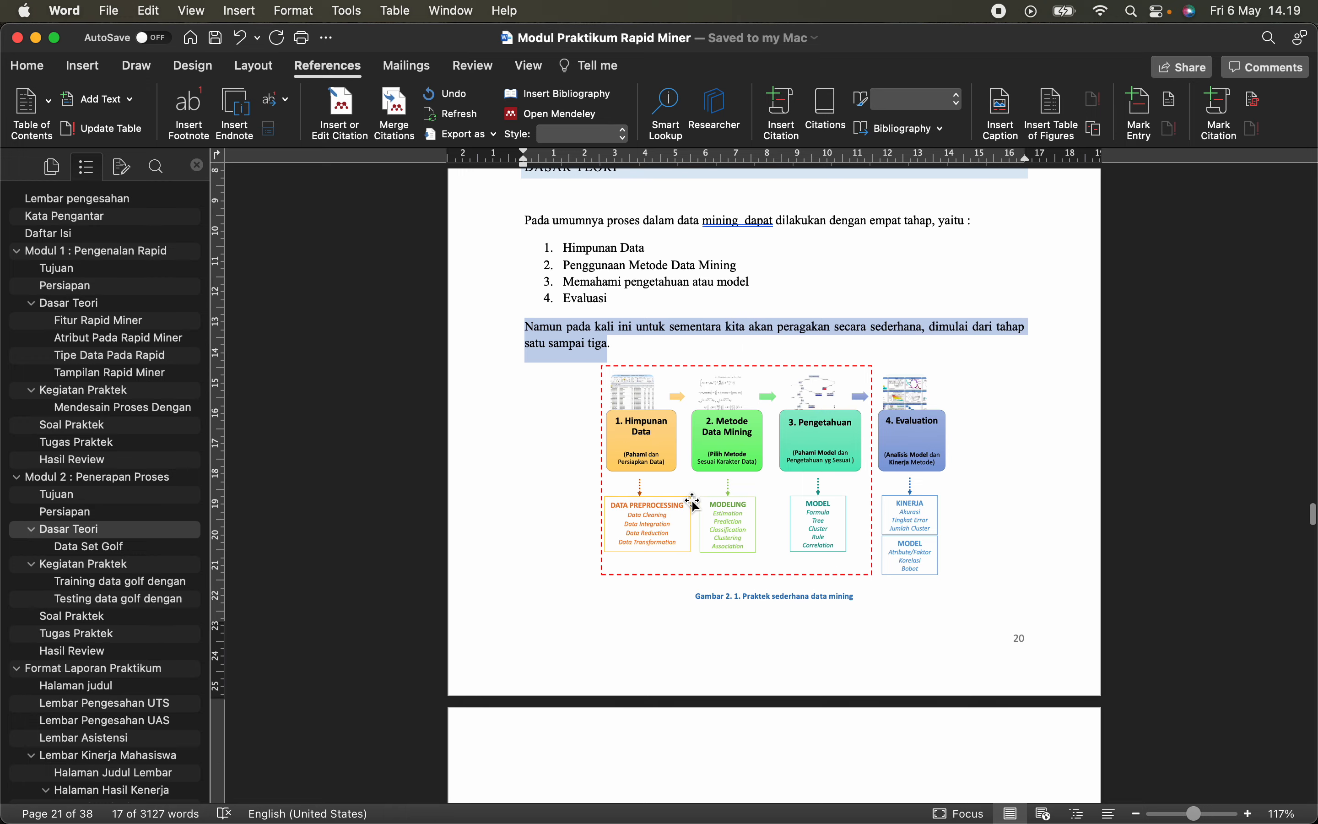
{"action": "scroll", "coordinate": [693, 477], "scroll_direction": "up", "scroll_amount": 3}
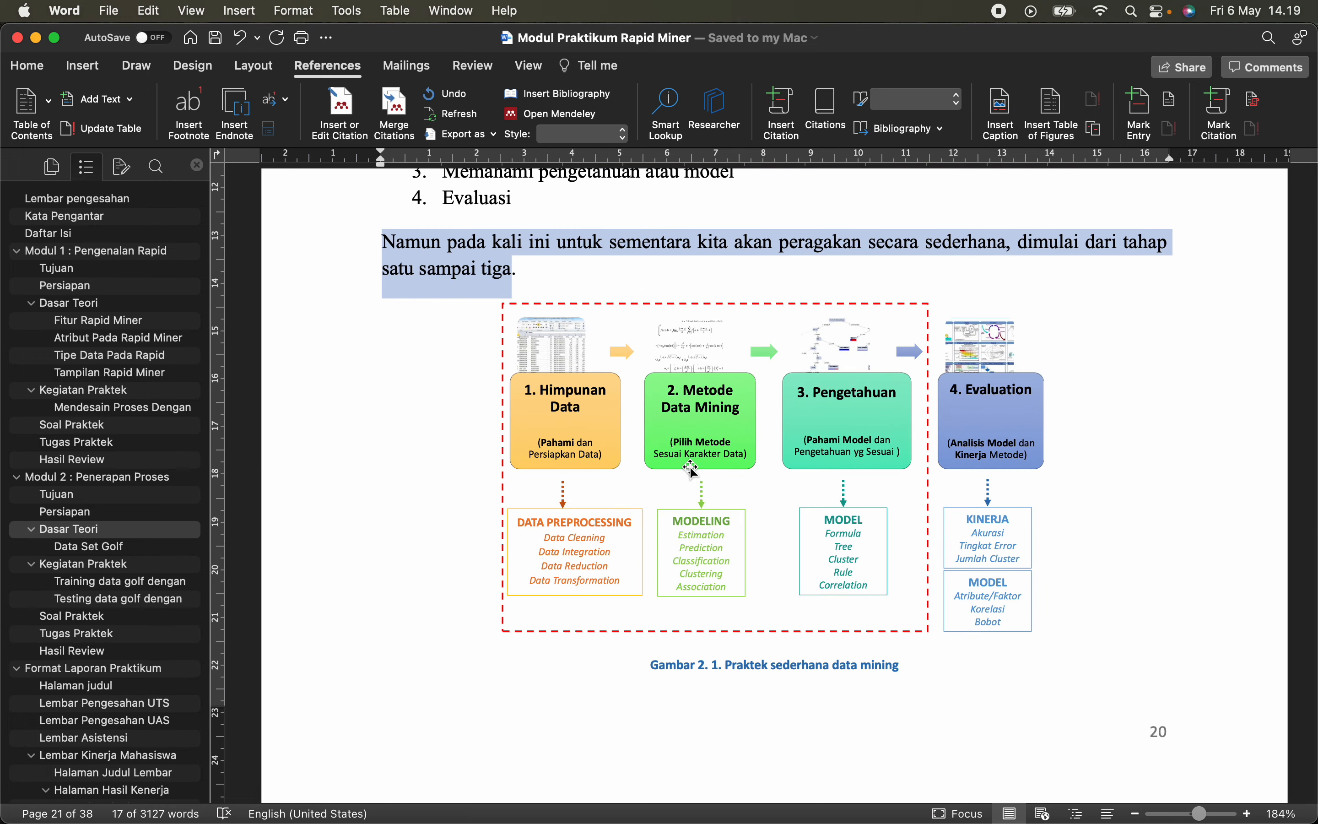
{"action": "scroll", "coordinate": [693, 470], "scroll_direction": "up", "scroll_amount": 2}
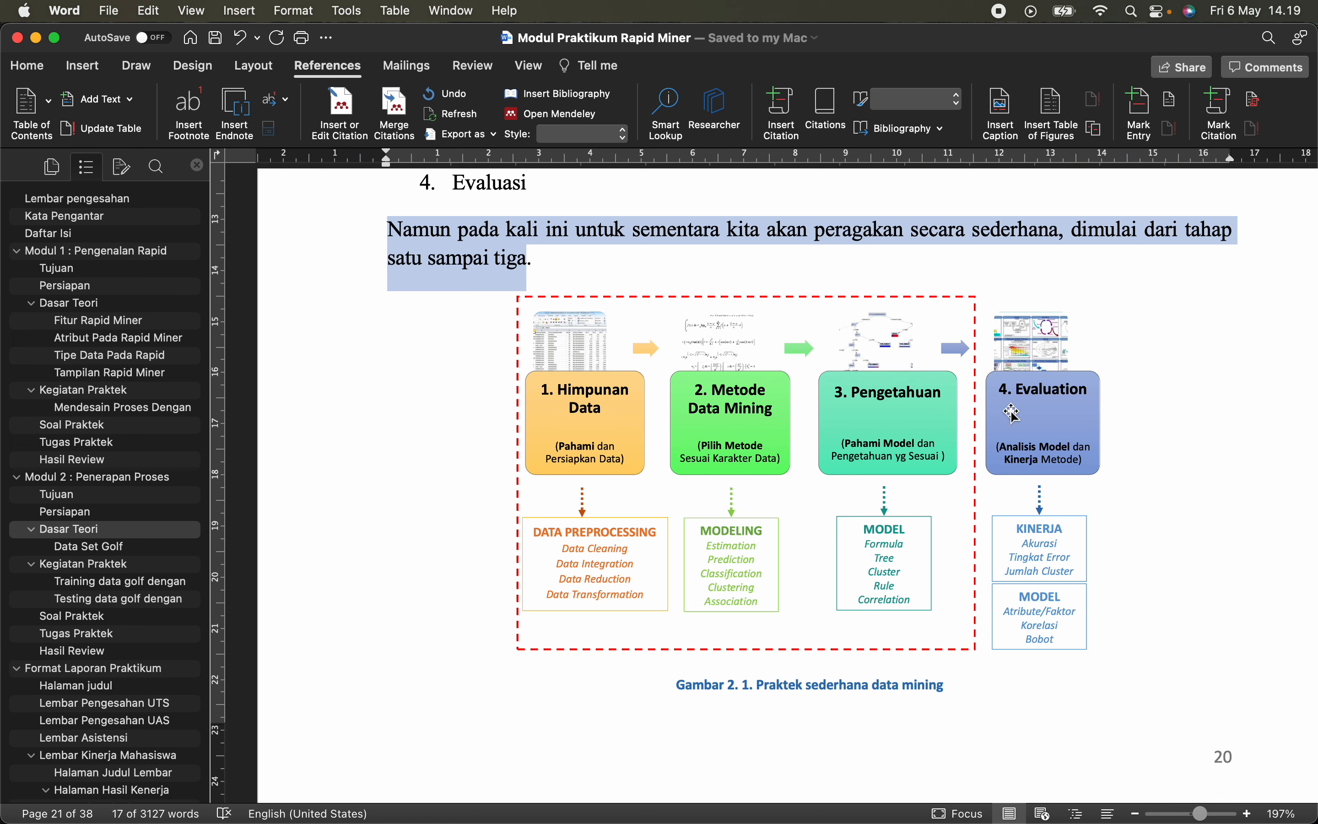
{"action": "left_click", "coordinate": [1148, 311]}
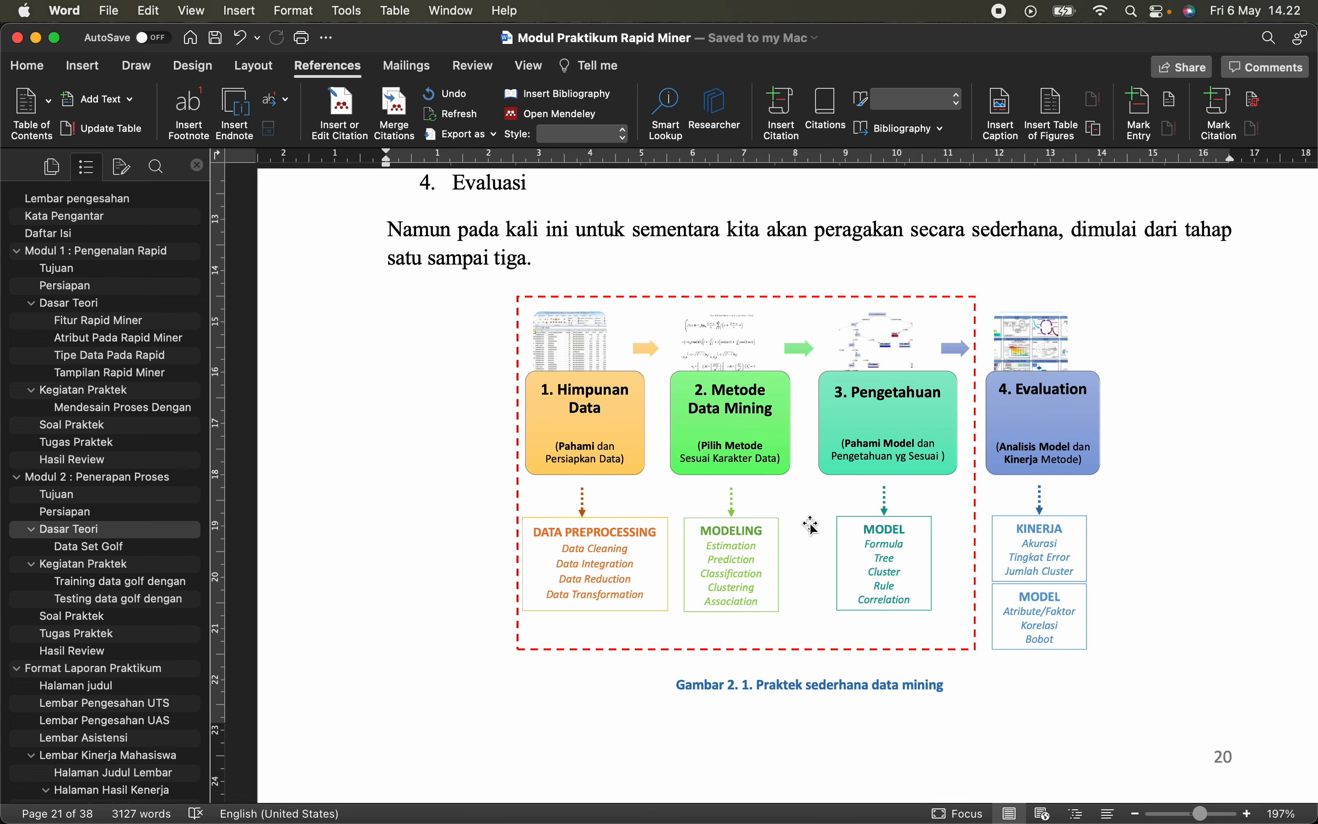
{"action": "key", "text": "super+Tab"}
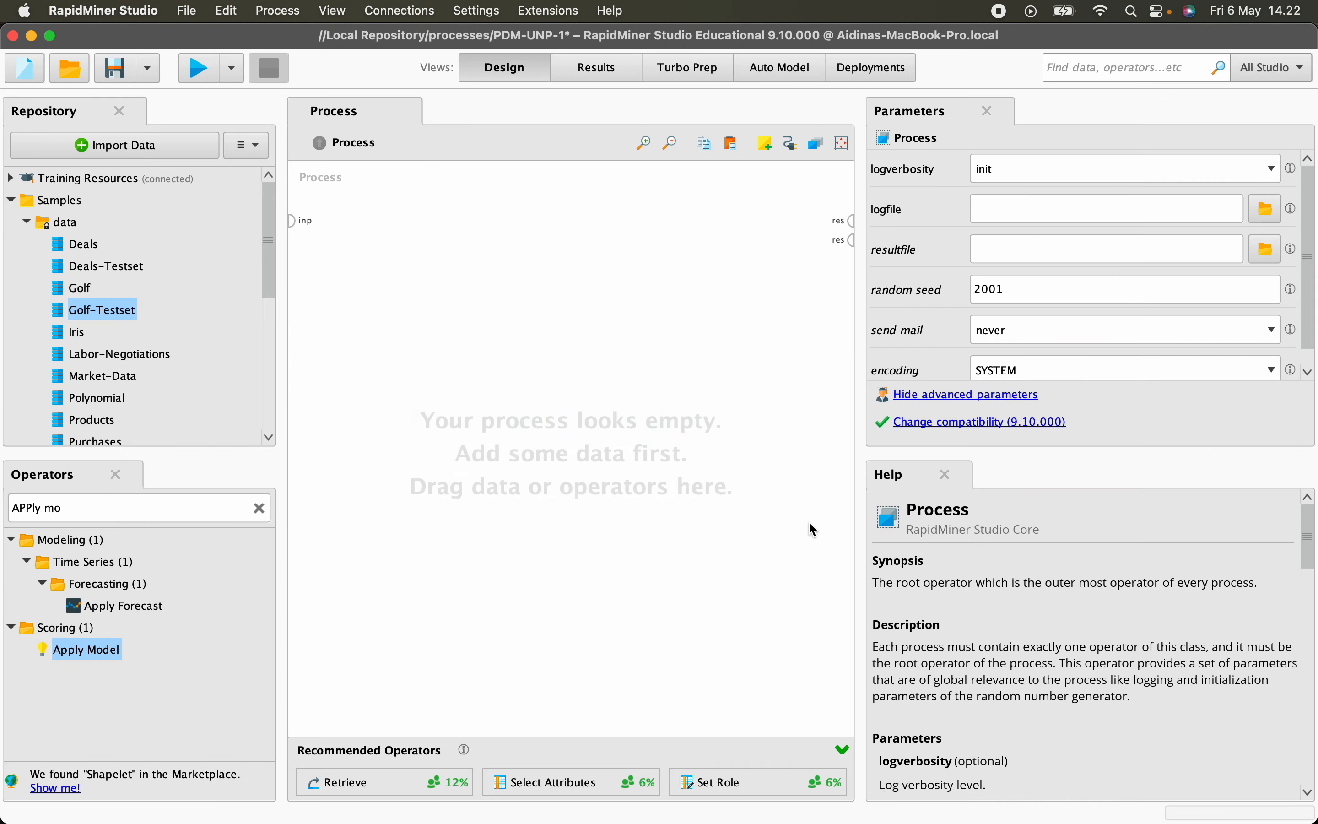
{"action": "key", "text": "super+Tab"}
{"action": "scroll", "coordinate": [537, 476], "scroll_direction": "up", "scroll_amount": 3}
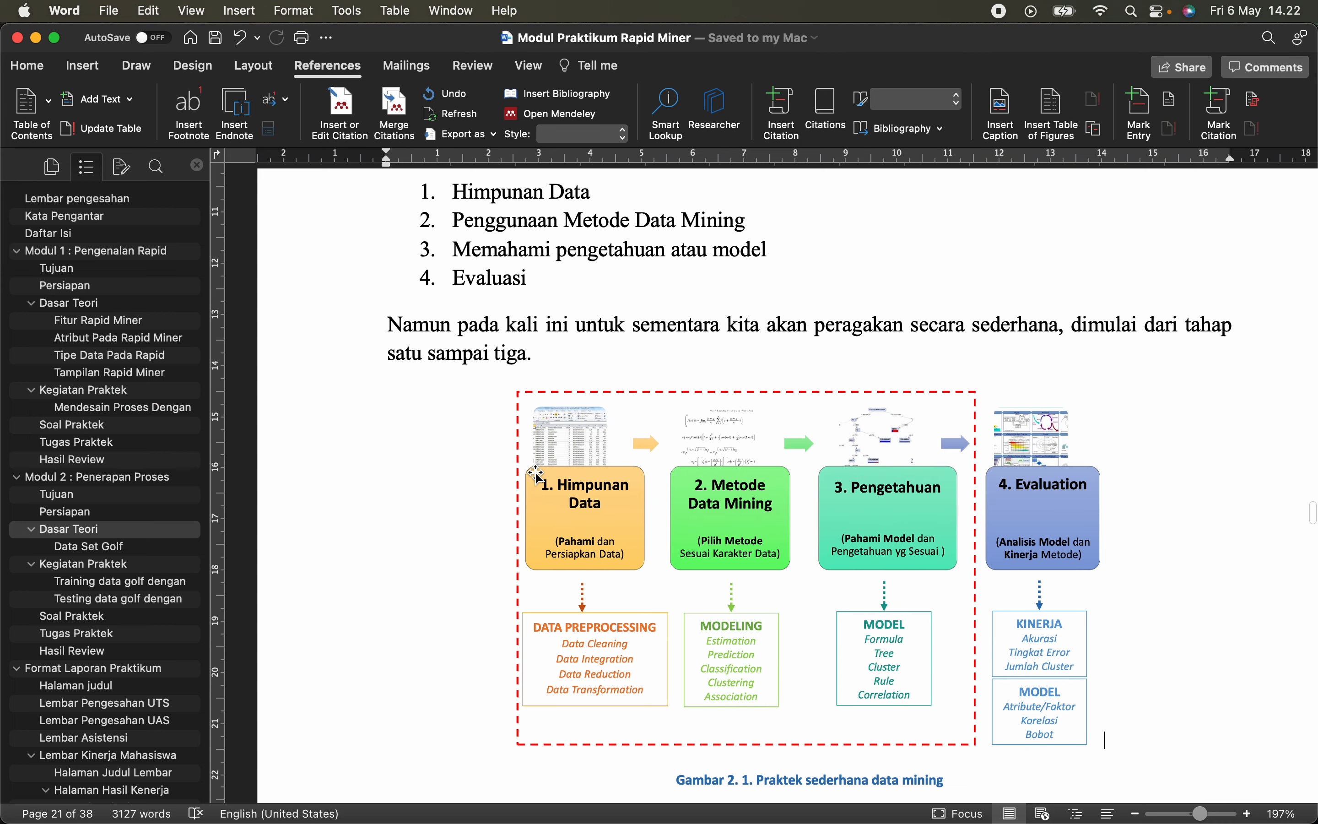
{"action": "scroll", "coordinate": [538, 476], "scroll_direction": "up", "scroll_amount": 1}
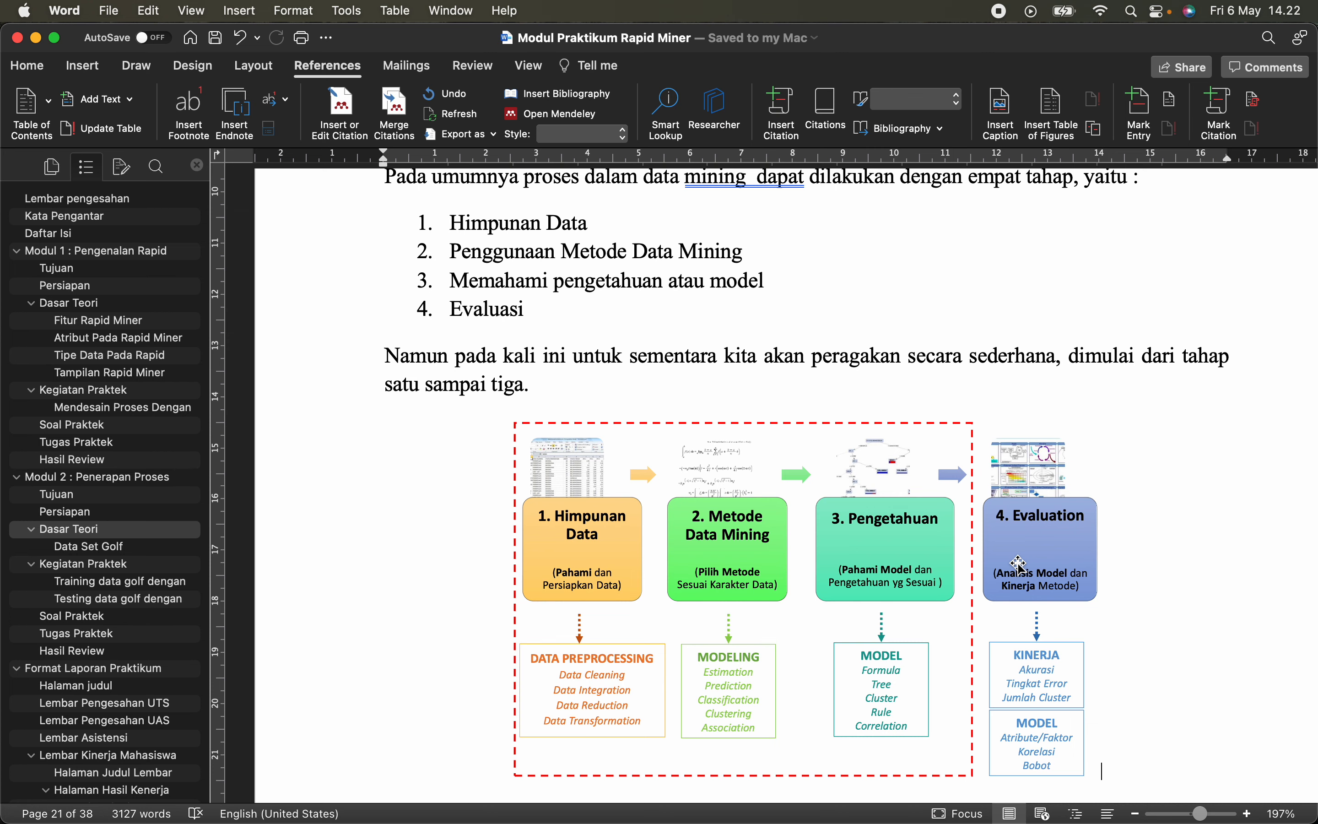
Step: Switch to RapidMiner Studio and open the Golf sample data set to view its records
{"action": "key", "text": "super+Tab"}
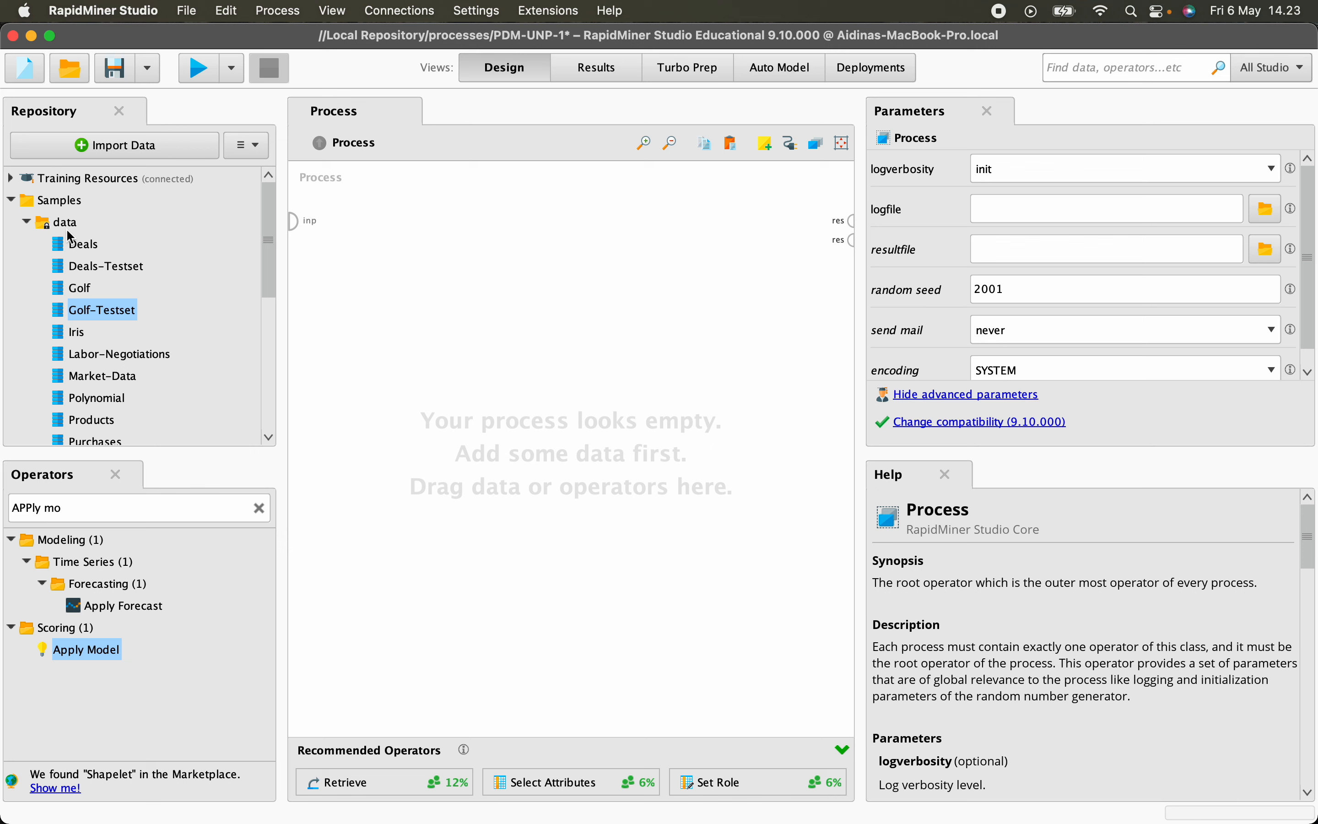
{"action": "left_click", "coordinate": [70, 285]}
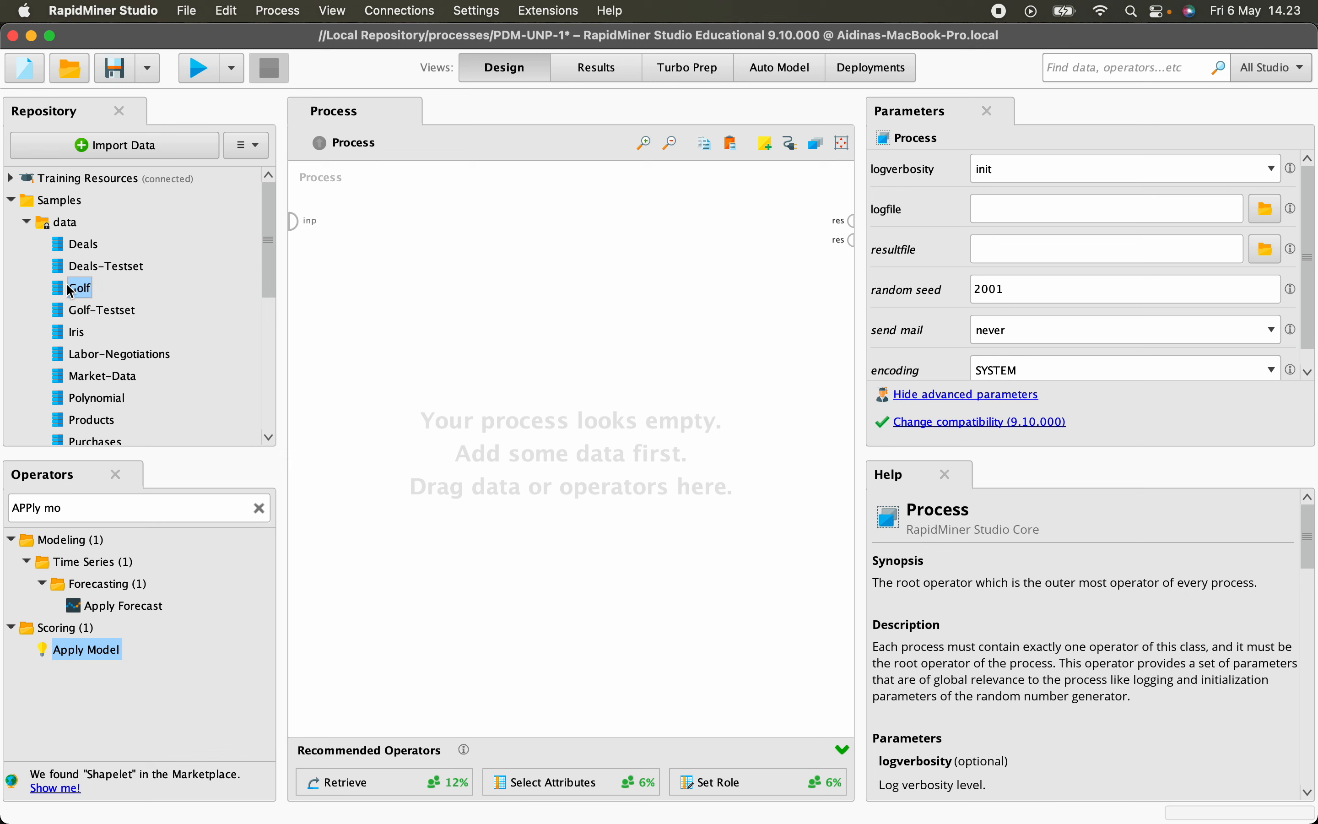
{"action": "mouse_move", "coordinate": [72, 284]}
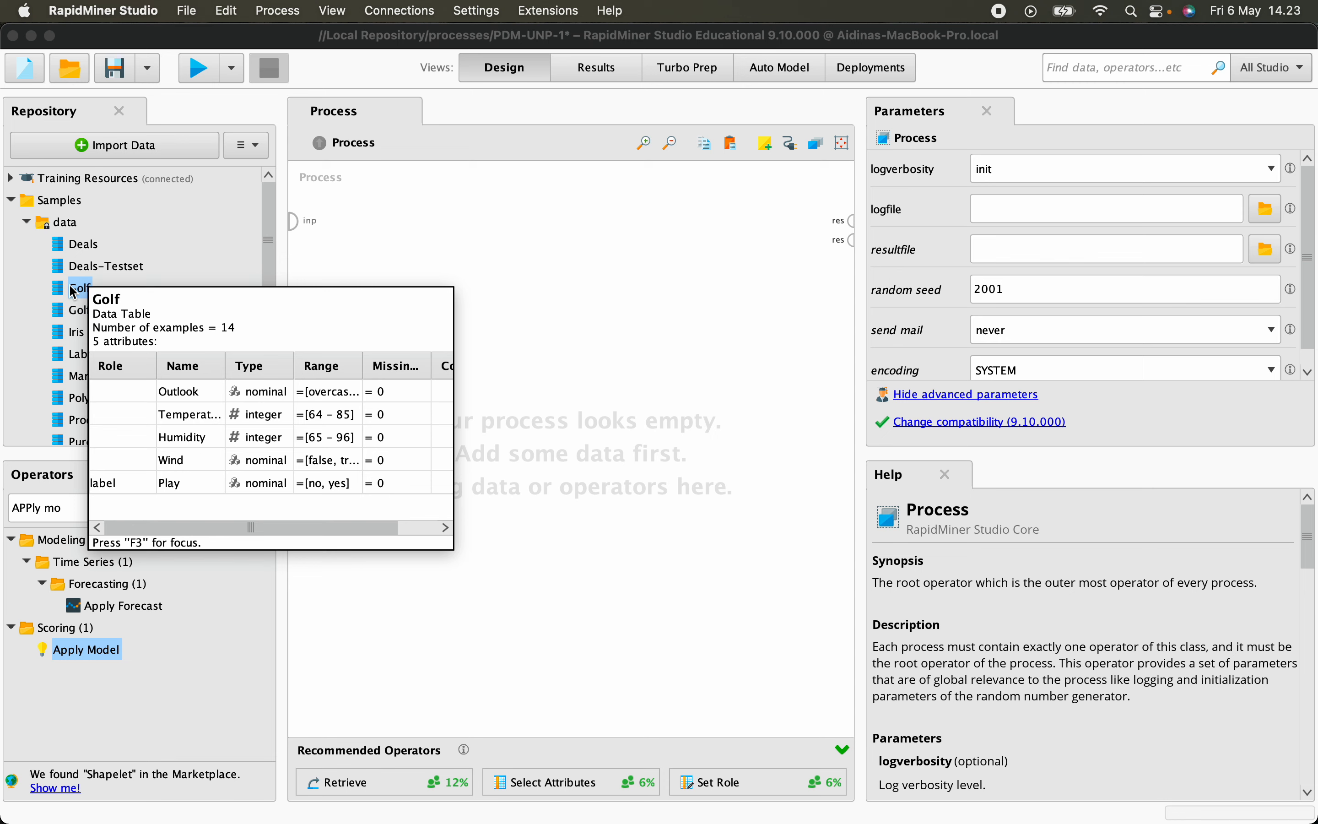
{"action": "right_click", "coordinate": [73, 291]}
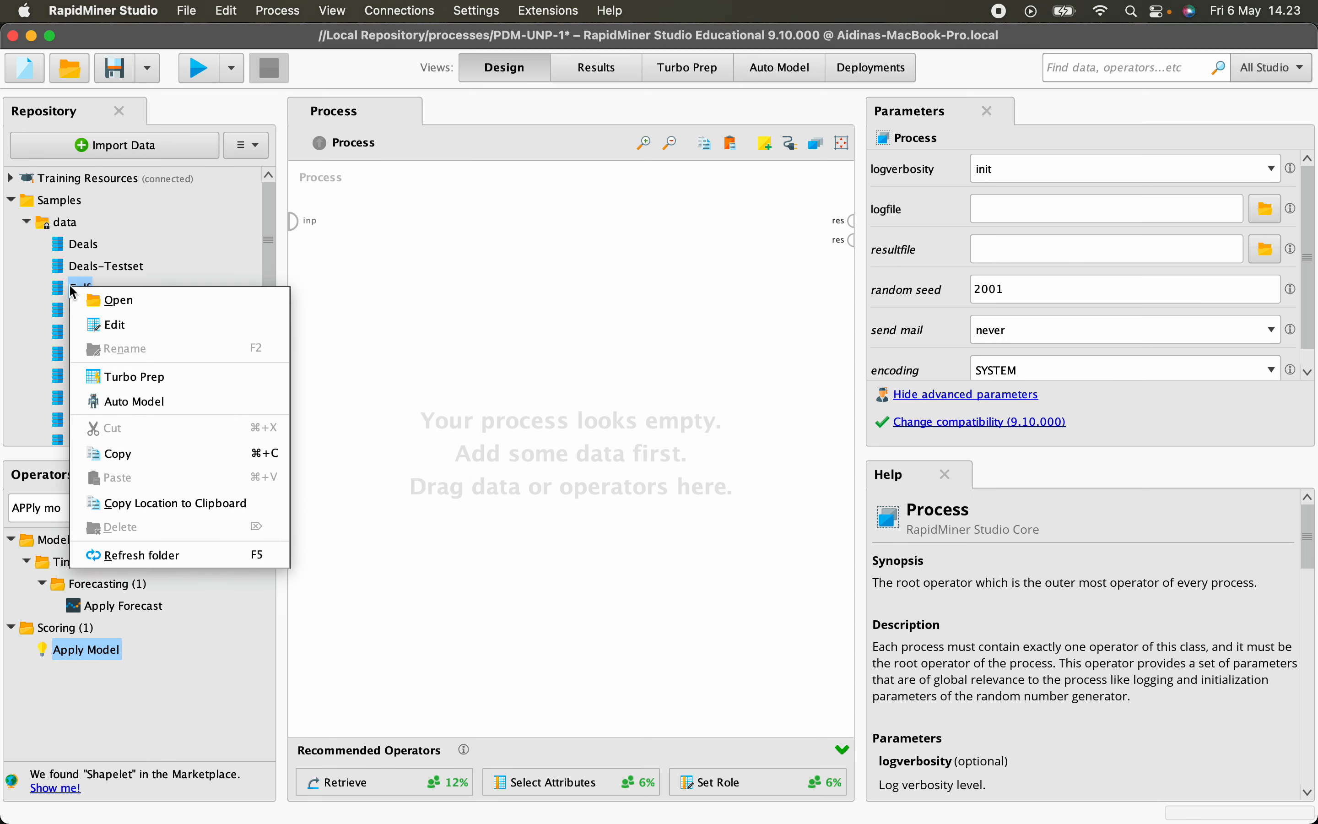
{"action": "left_click", "coordinate": [133, 304]}
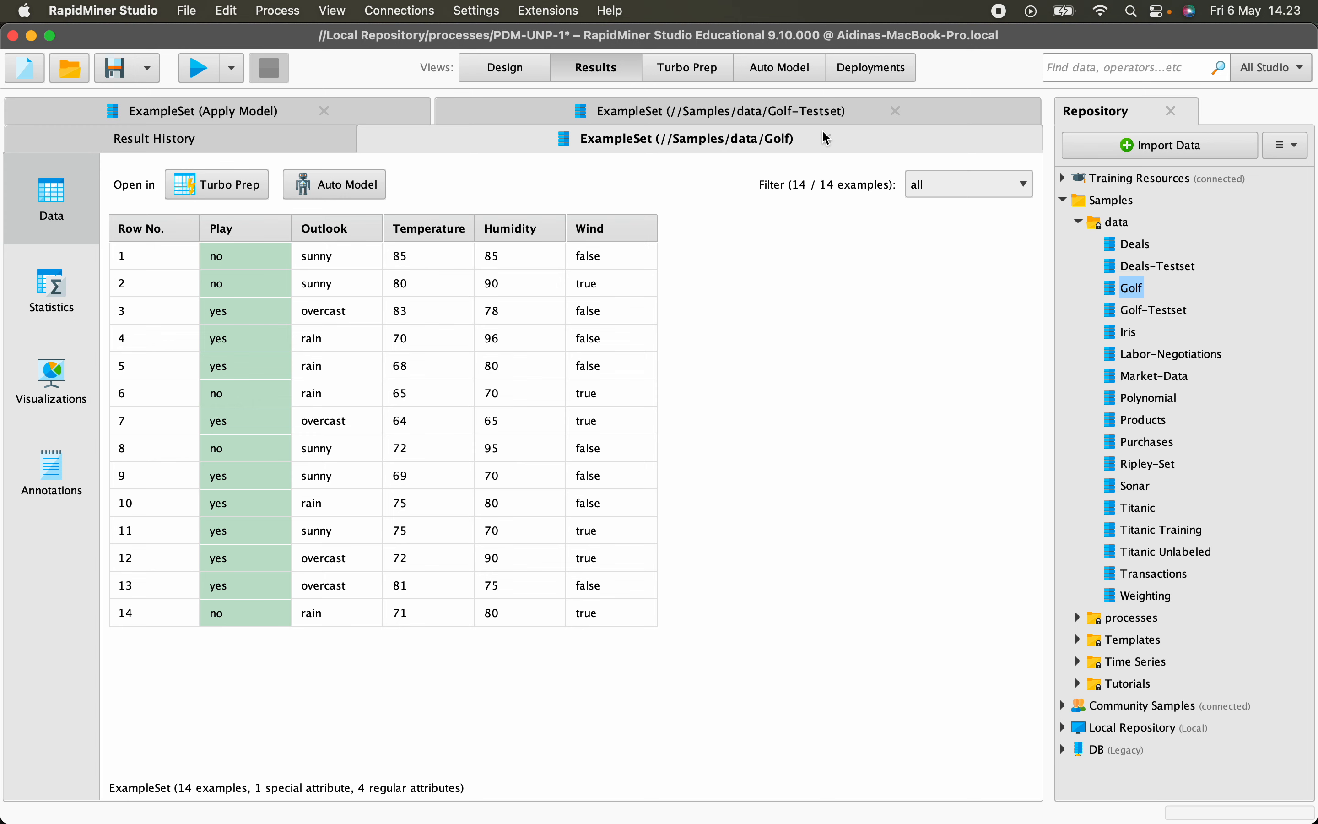
Step: Return to the process design and inspect the Golf data set's attribute metadata in a detached, widened window with full ranges readable, and close it
{"action": "left_click", "coordinate": [515, 69]}
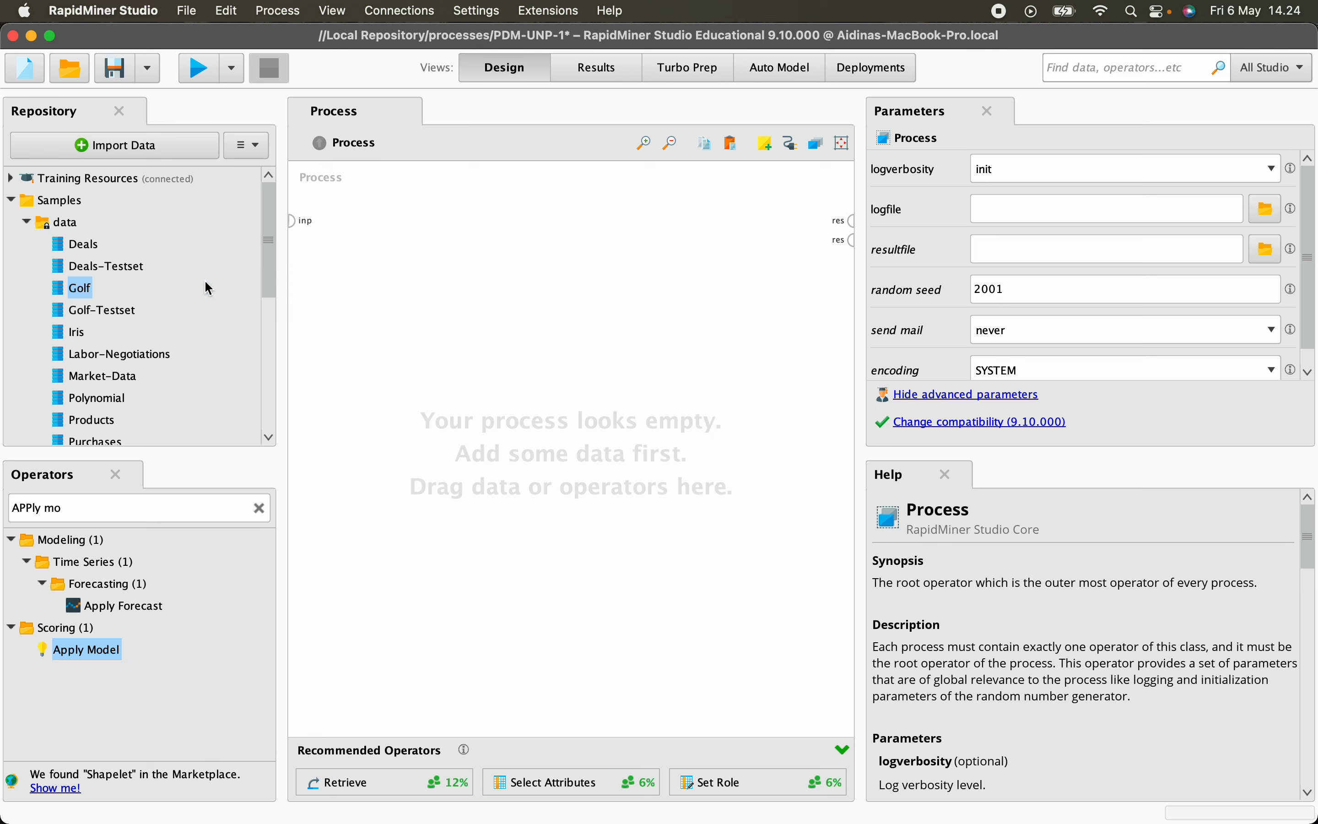
{"action": "left_click", "coordinate": [216, 280]}
{"action": "mouse_move", "coordinate": [83, 295]}
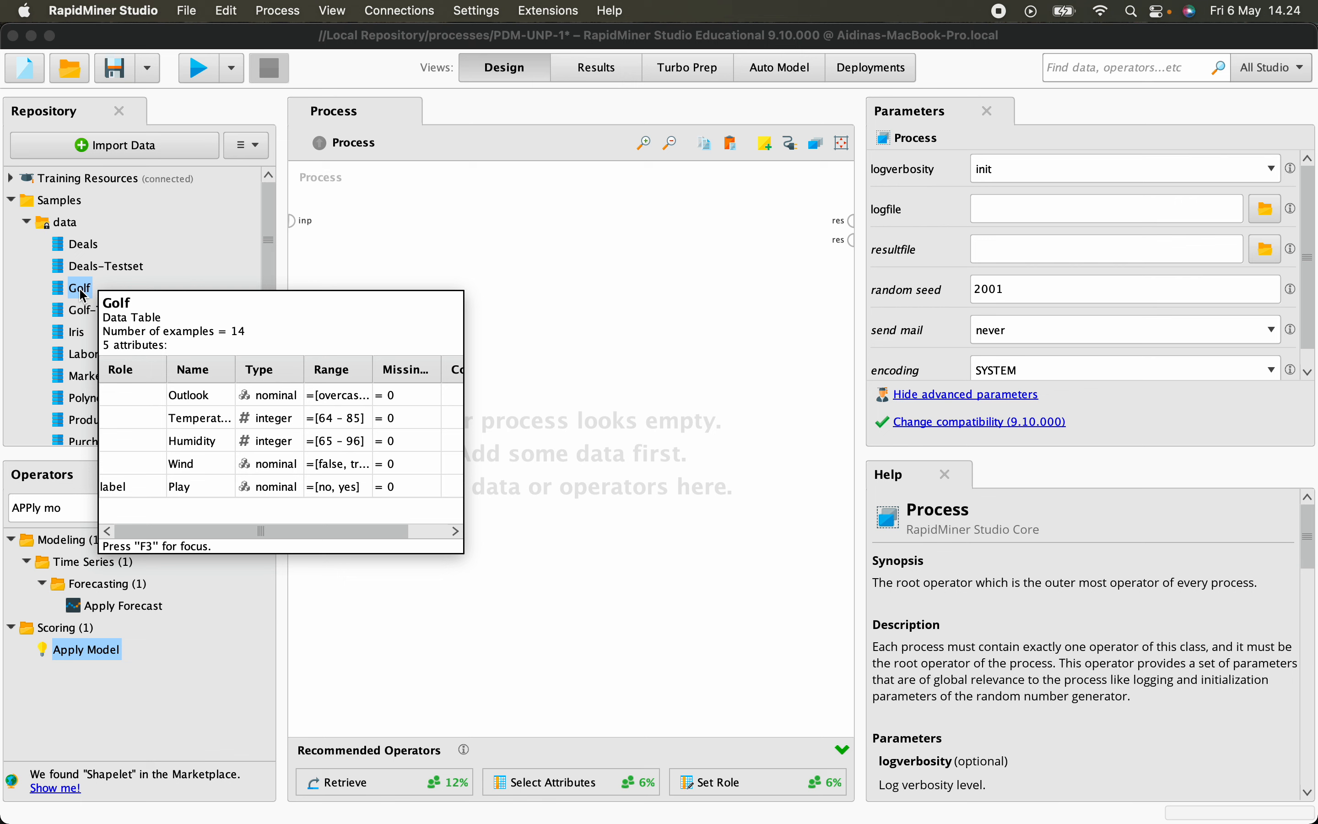
{"action": "key", "text": "F3"}
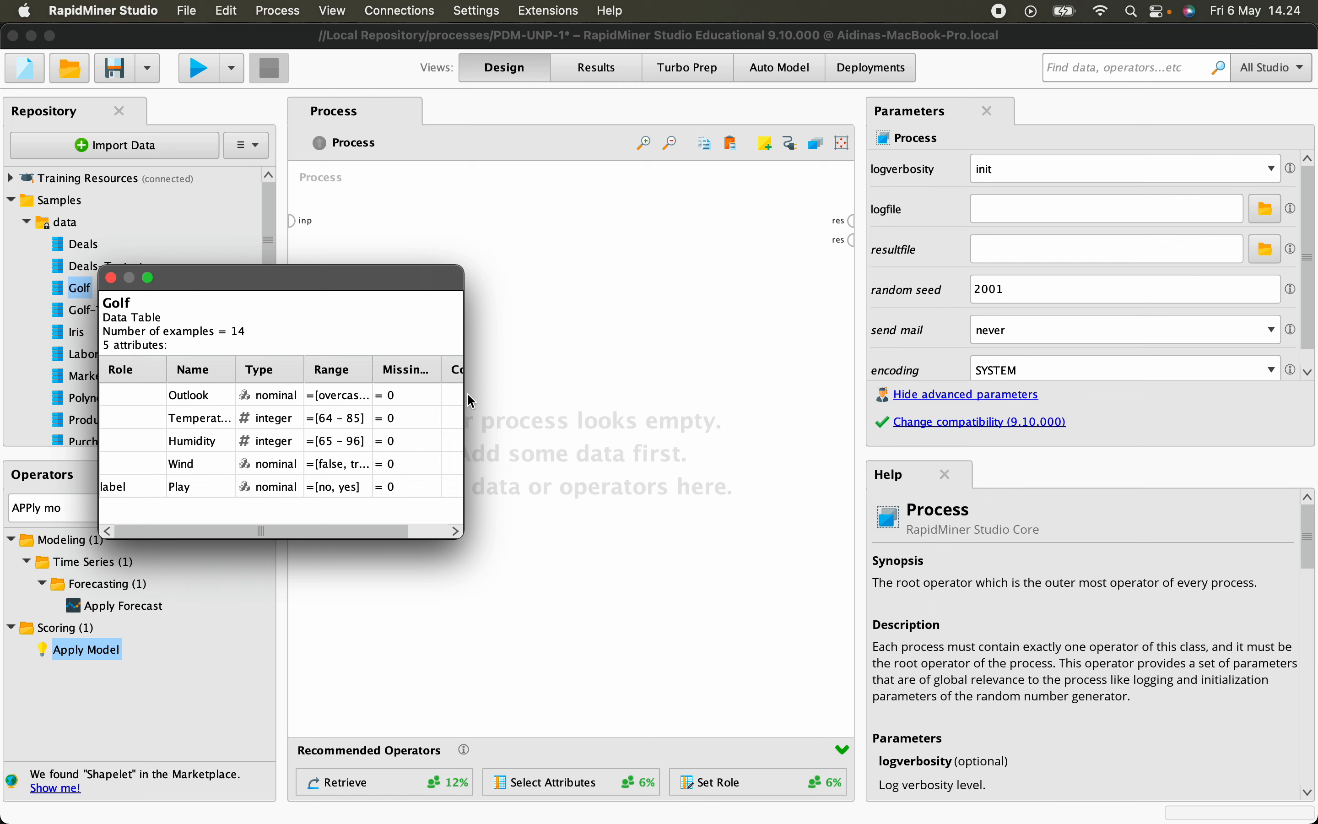
{"action": "left_click_drag", "start_coordinate": [464, 395], "coordinate": [783, 421]}
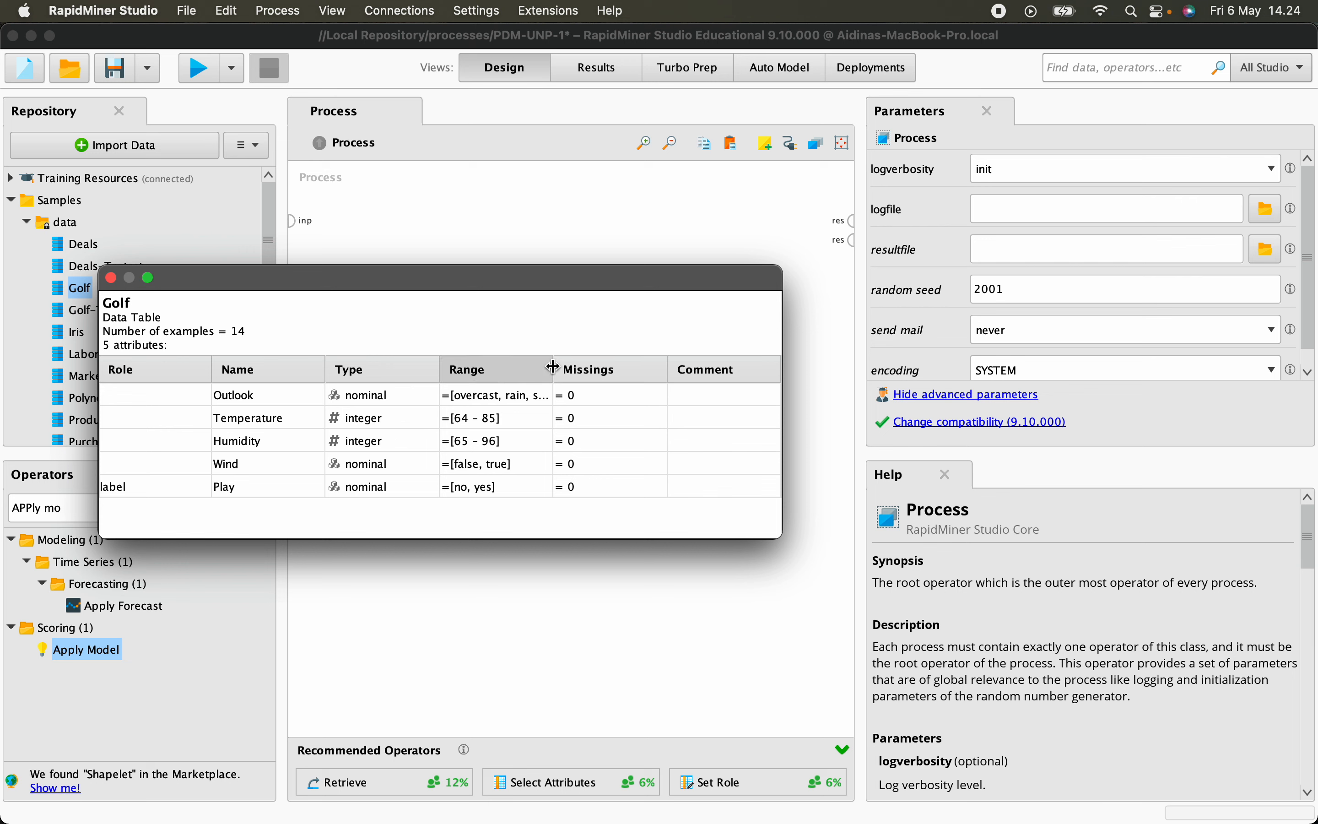
{"action": "left_click_drag", "start_coordinate": [554, 369], "coordinate": [624, 371]}
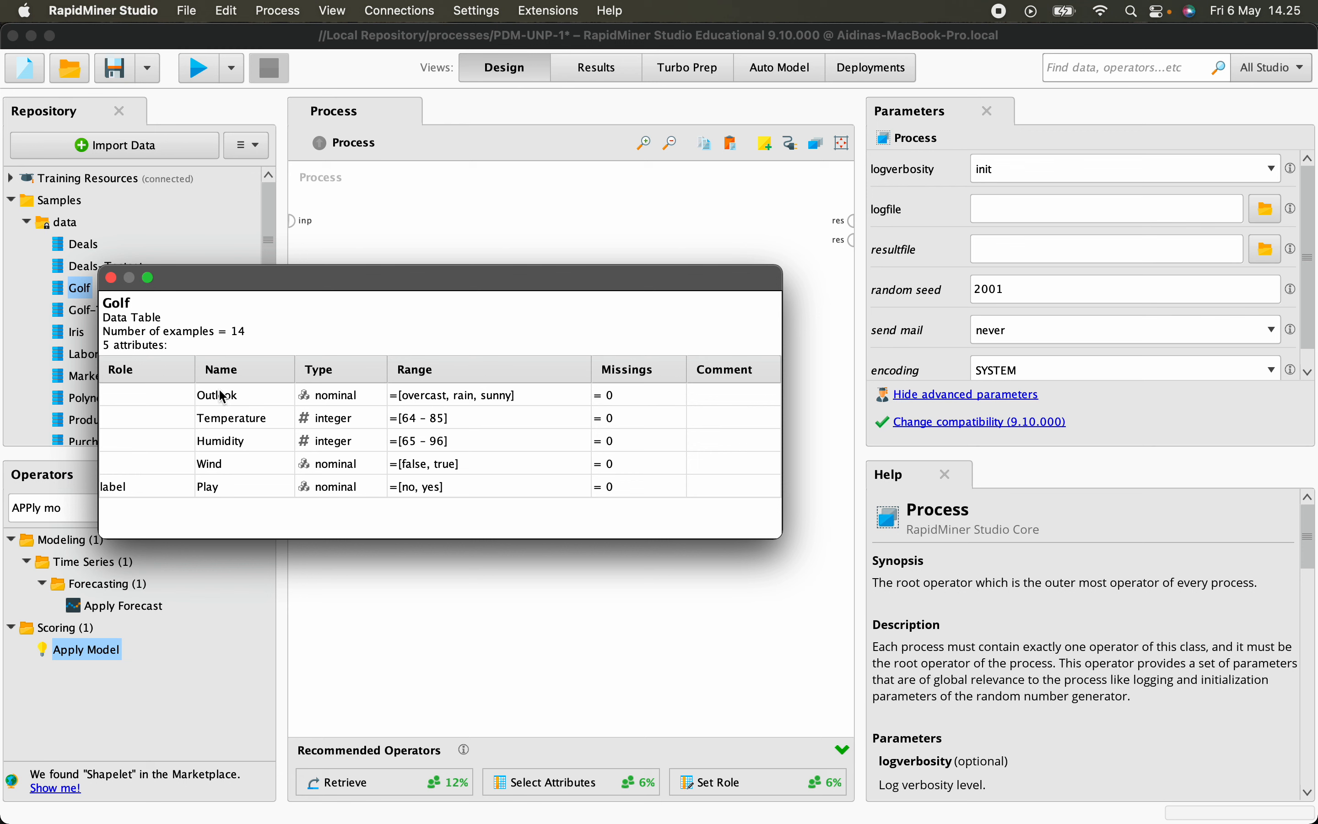
{"action": "left_click", "coordinate": [112, 278]}
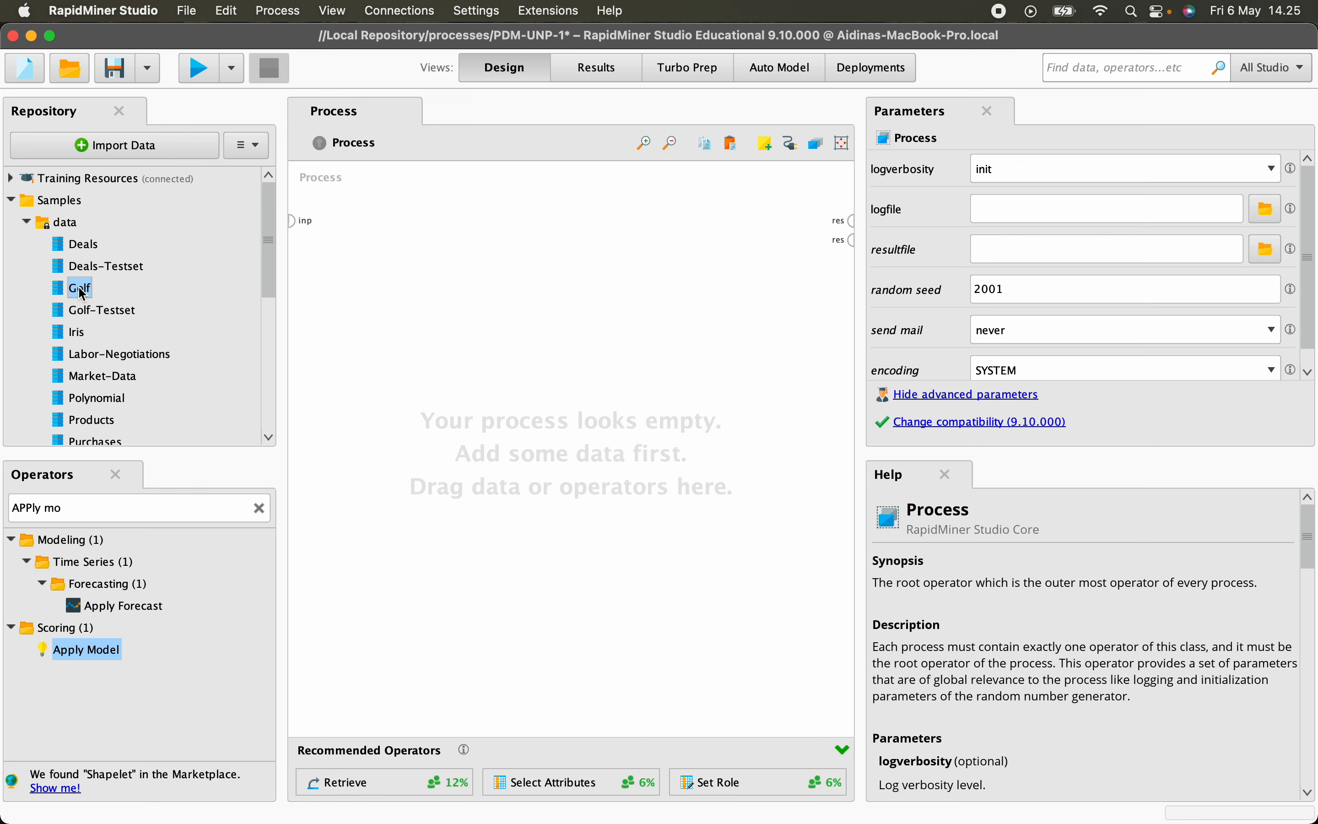
Step: Add the Golf sample data to the empty process and connect its output to the first result port
{"action": "mouse_move", "coordinate": [70, 291]}
{"action": "left_click_drag", "start_coordinate": [64, 292], "coordinate": [367, 227]}
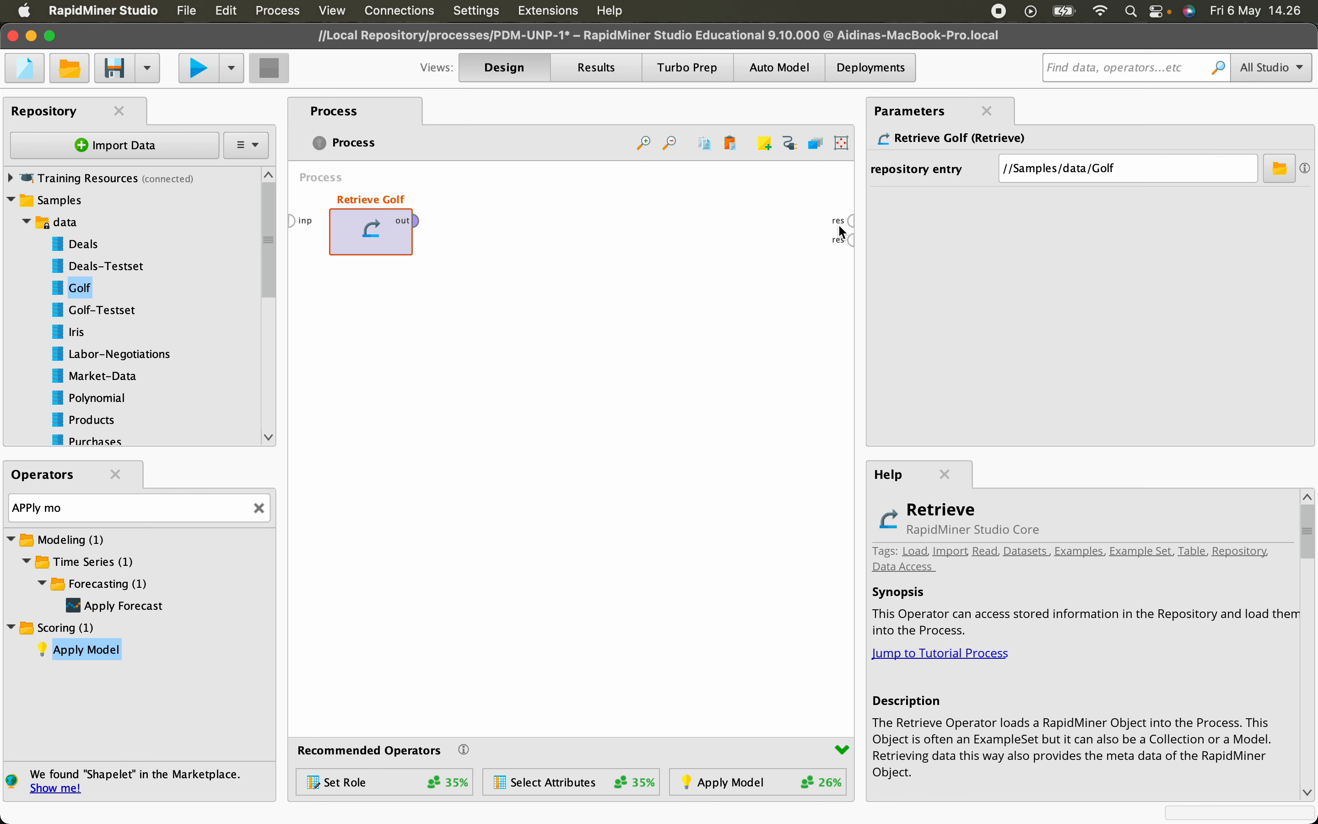
{"action": "left_click", "coordinate": [420, 228]}
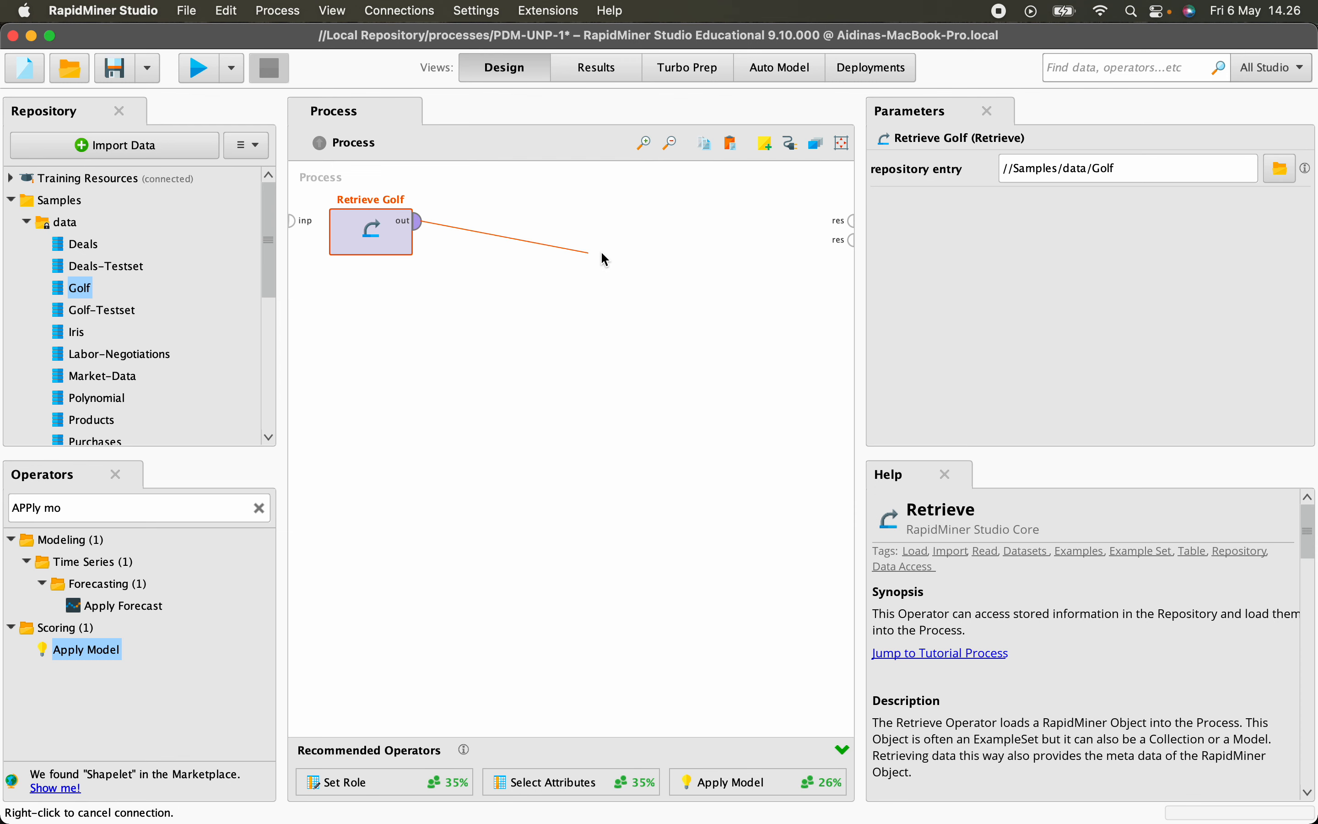
{"action": "left_click", "coordinate": [853, 223]}
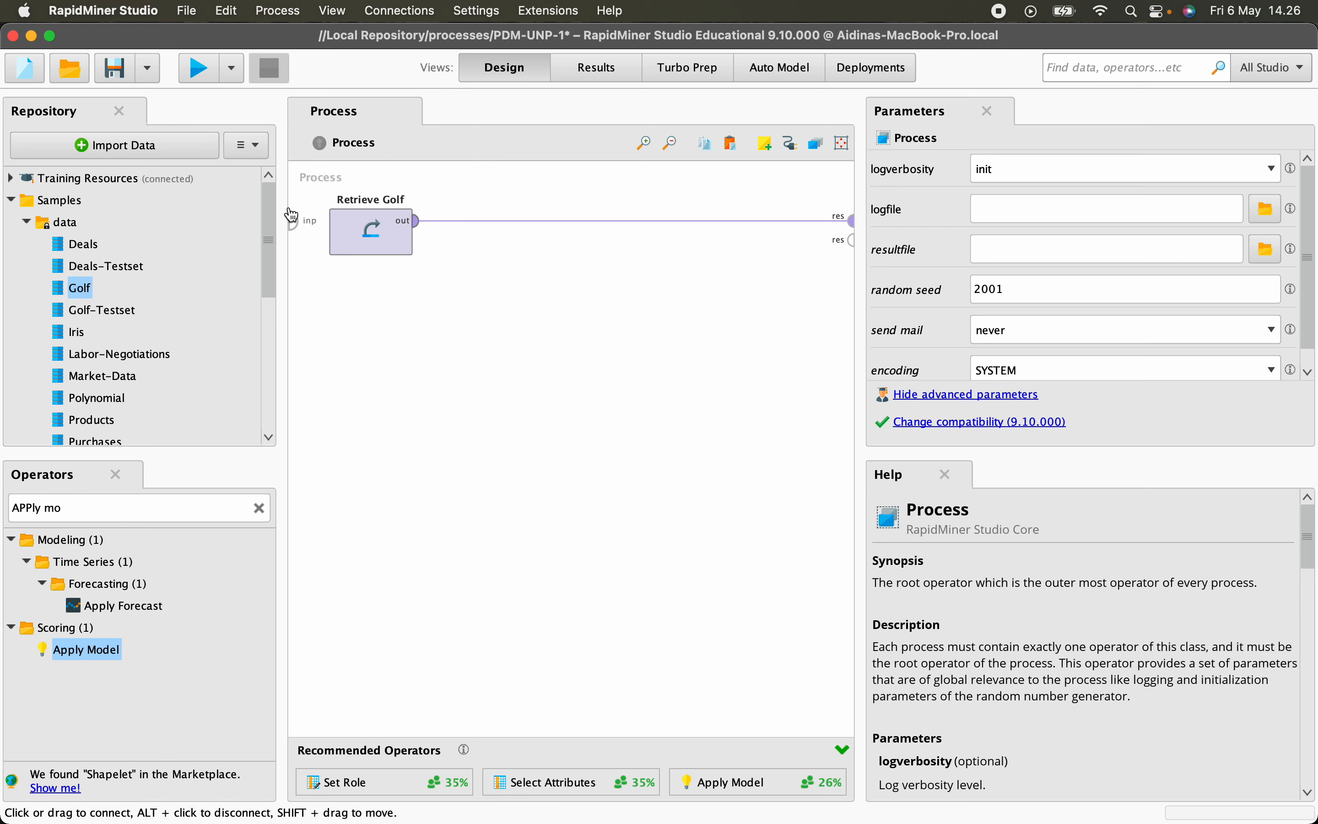
Step: Run the process and compare the retrieved Golf table with the process design
{"action": "left_click", "coordinate": [199, 69]}
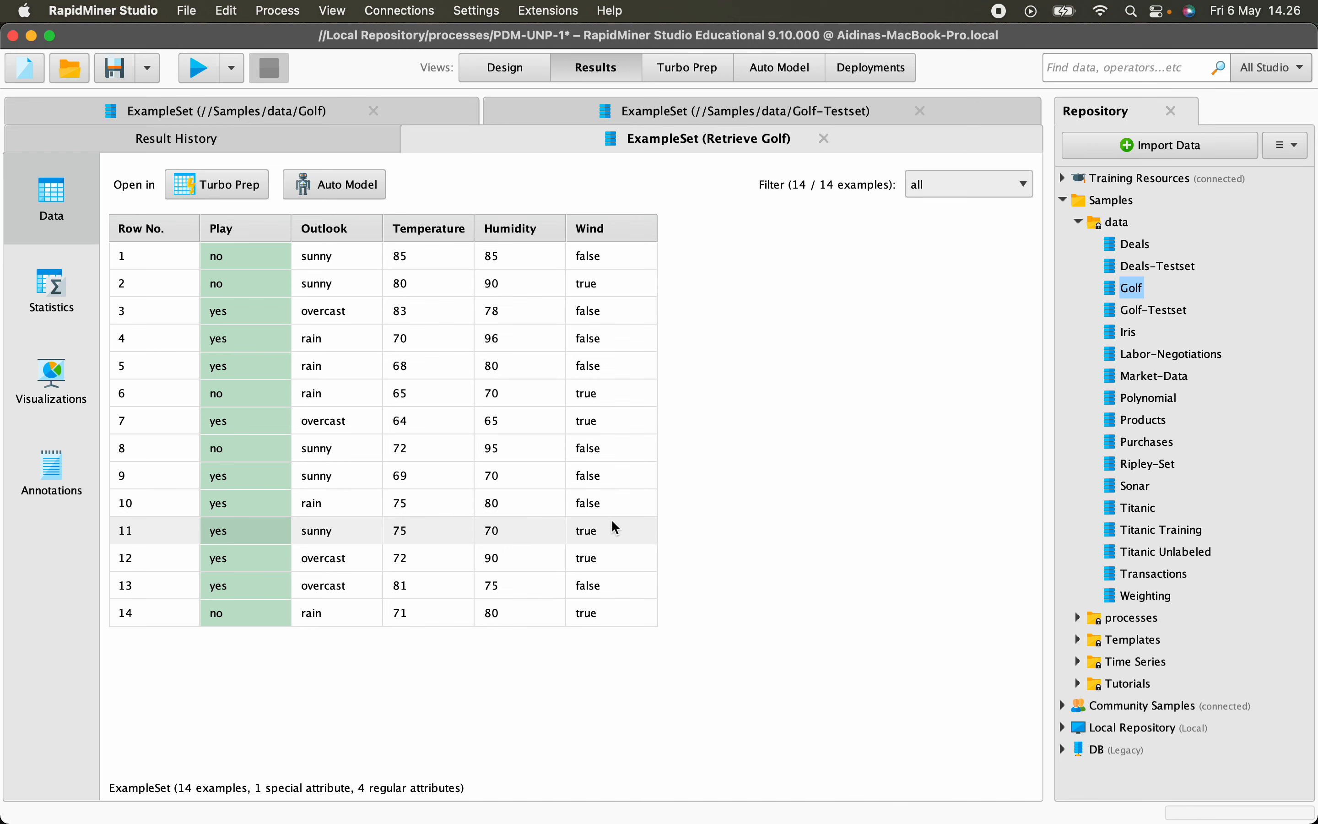
{"action": "left_click", "coordinate": [512, 64]}
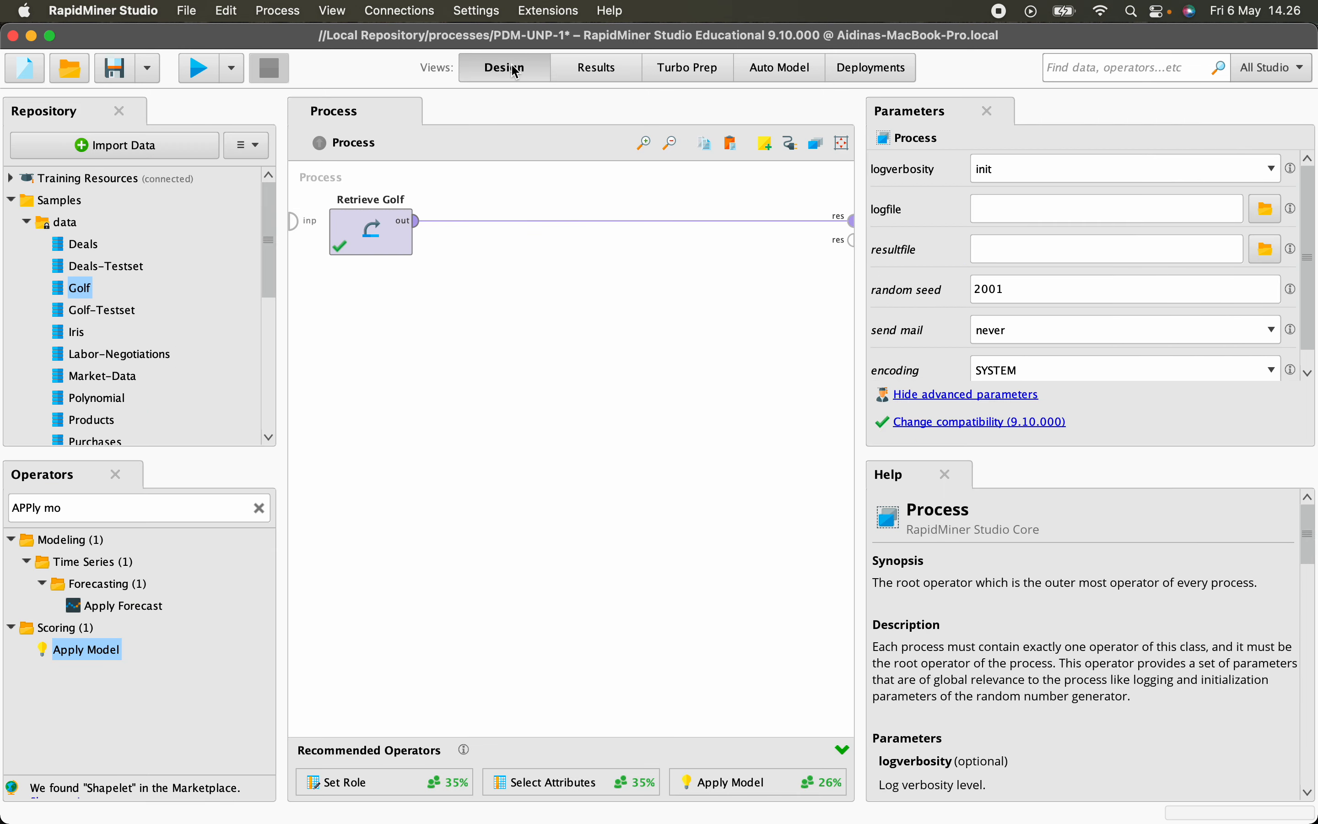
{"action": "left_click", "coordinate": [593, 70]}
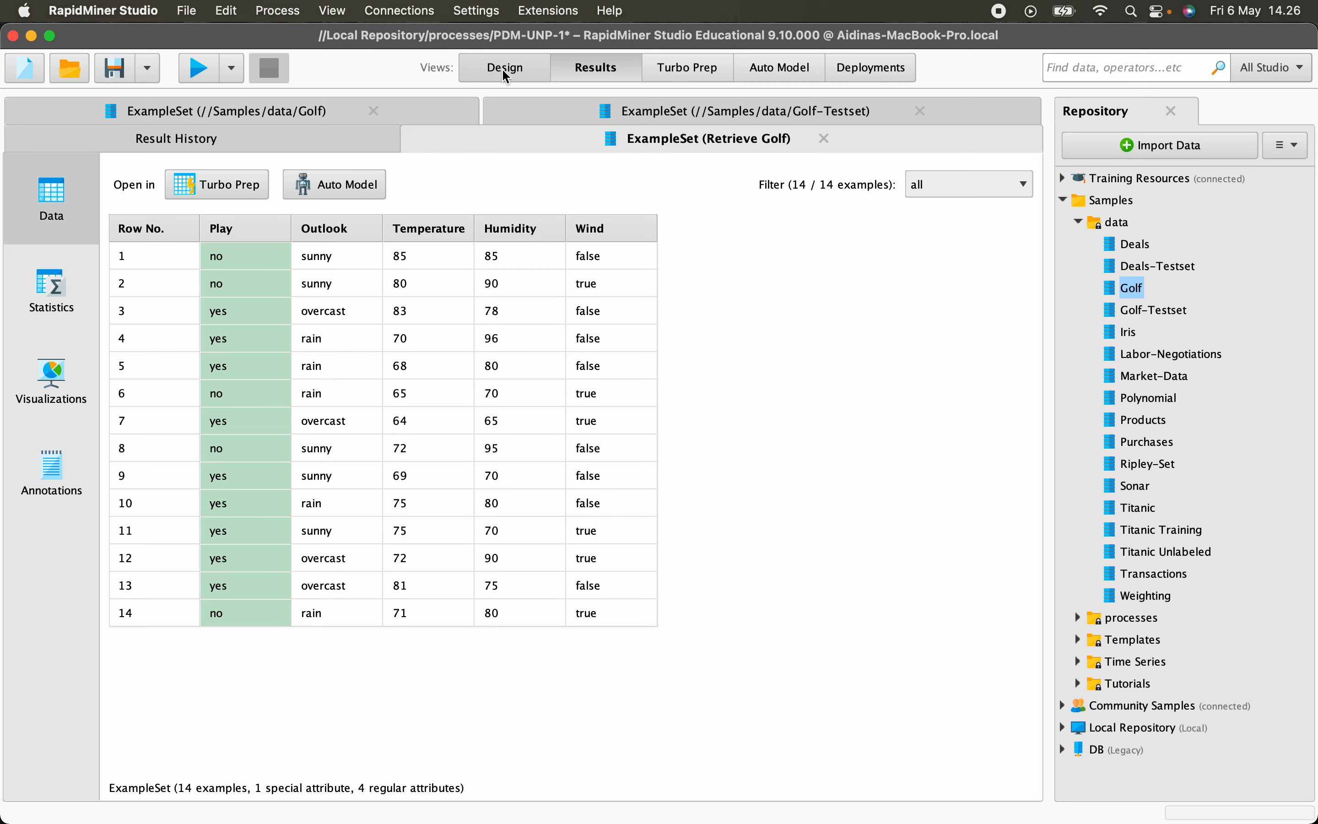
{"action": "left_click", "coordinate": [502, 68]}
{"action": "left_click", "coordinate": [594, 71]}
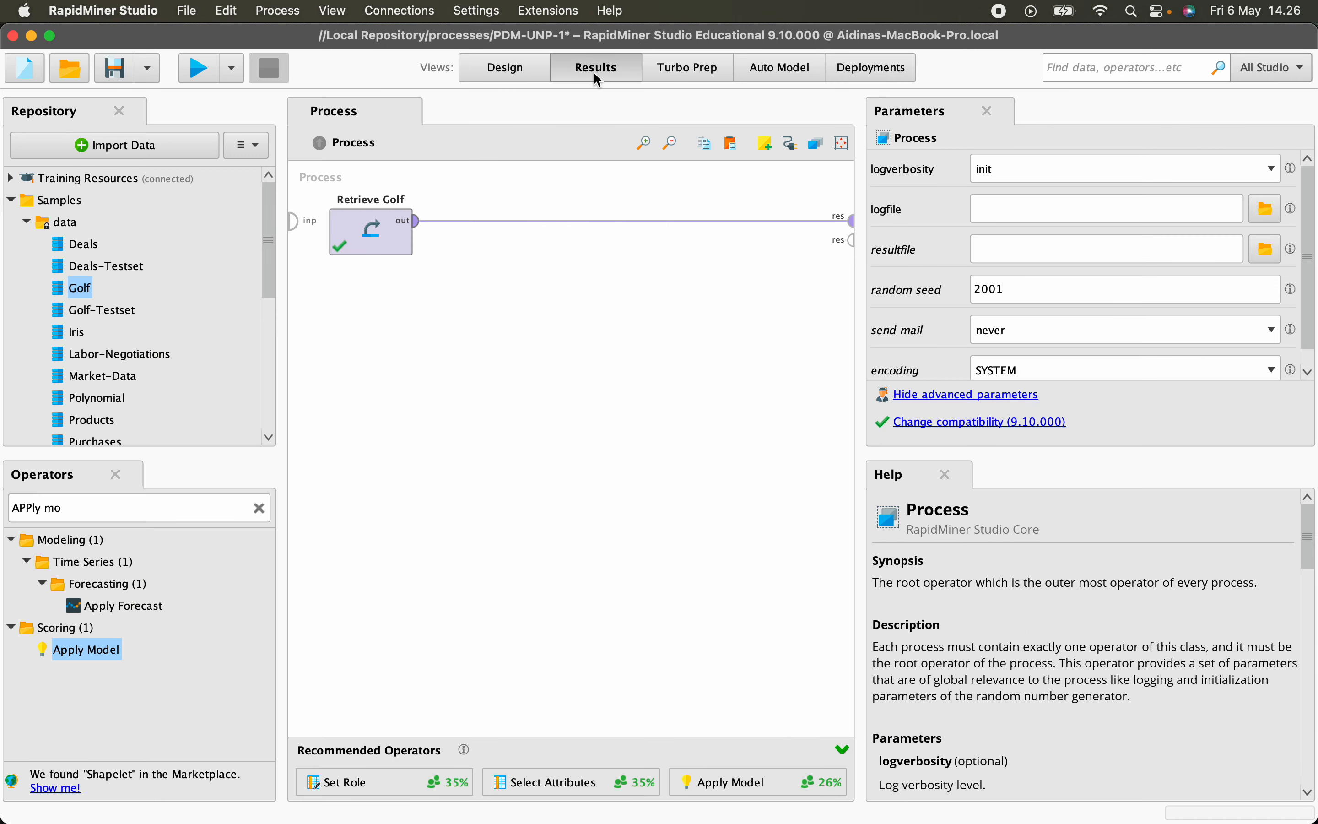
{"action": "left_click", "coordinate": [500, 71]}
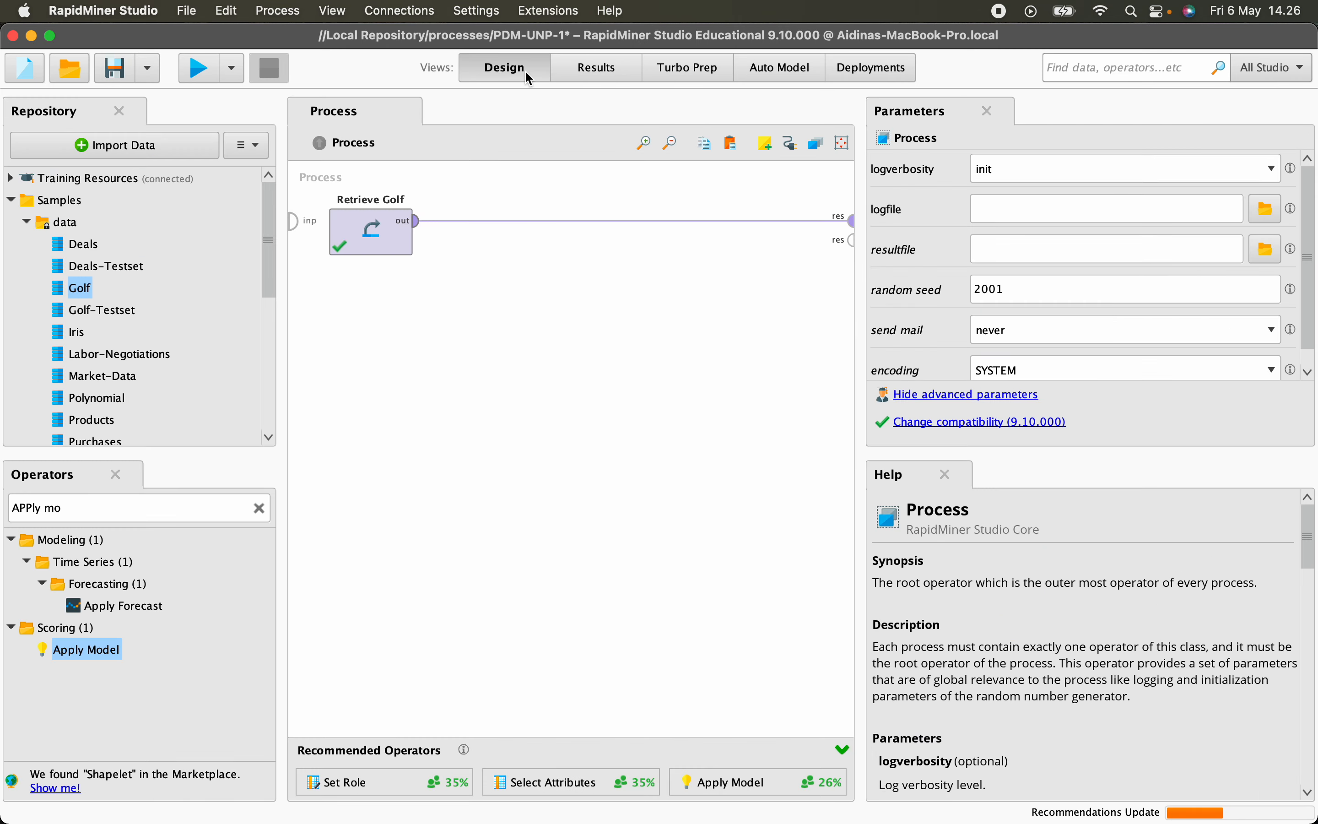
{"action": "left_click", "coordinate": [594, 69]}
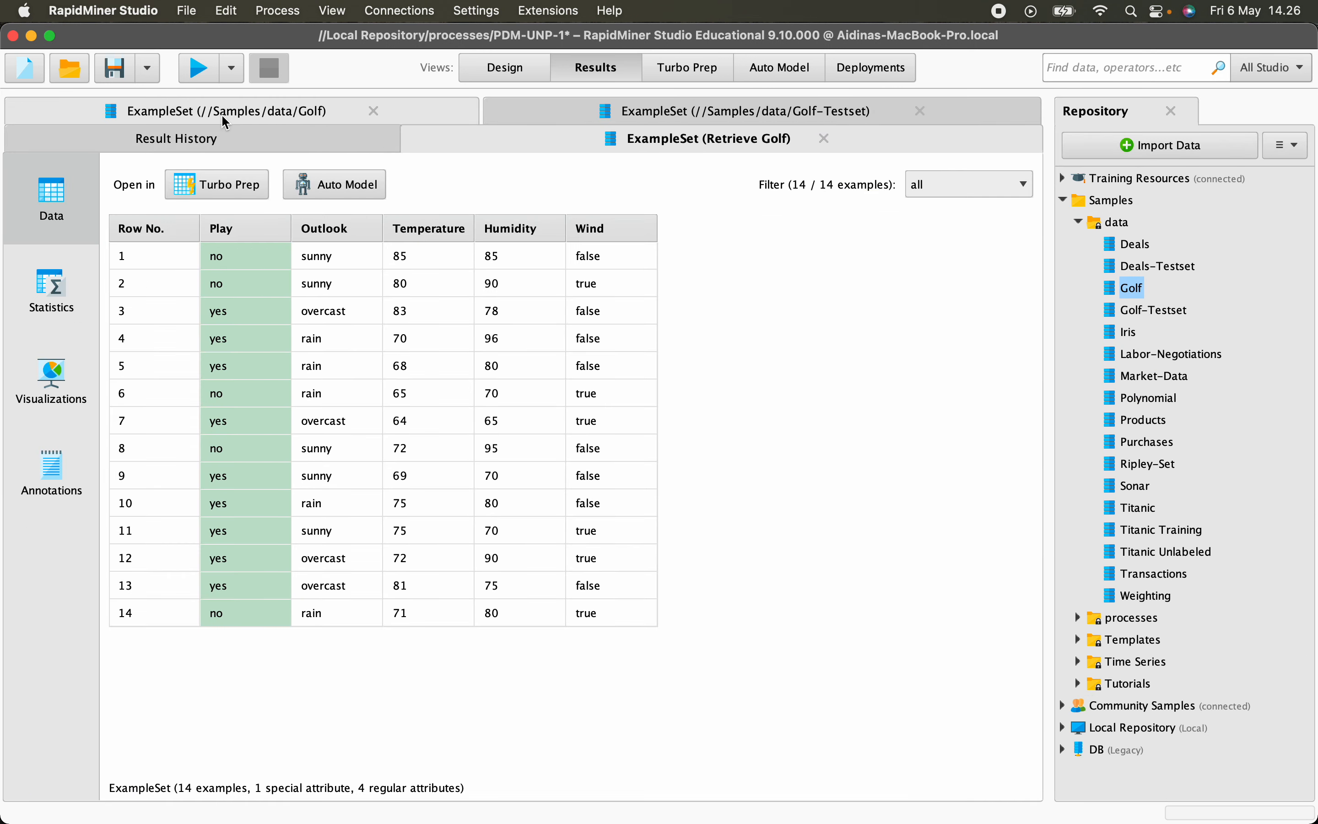
Step: Close the open example set results for Golf, Golf-Testset and Retrieve Golf
{"action": "left_click", "coordinate": [373, 111]}
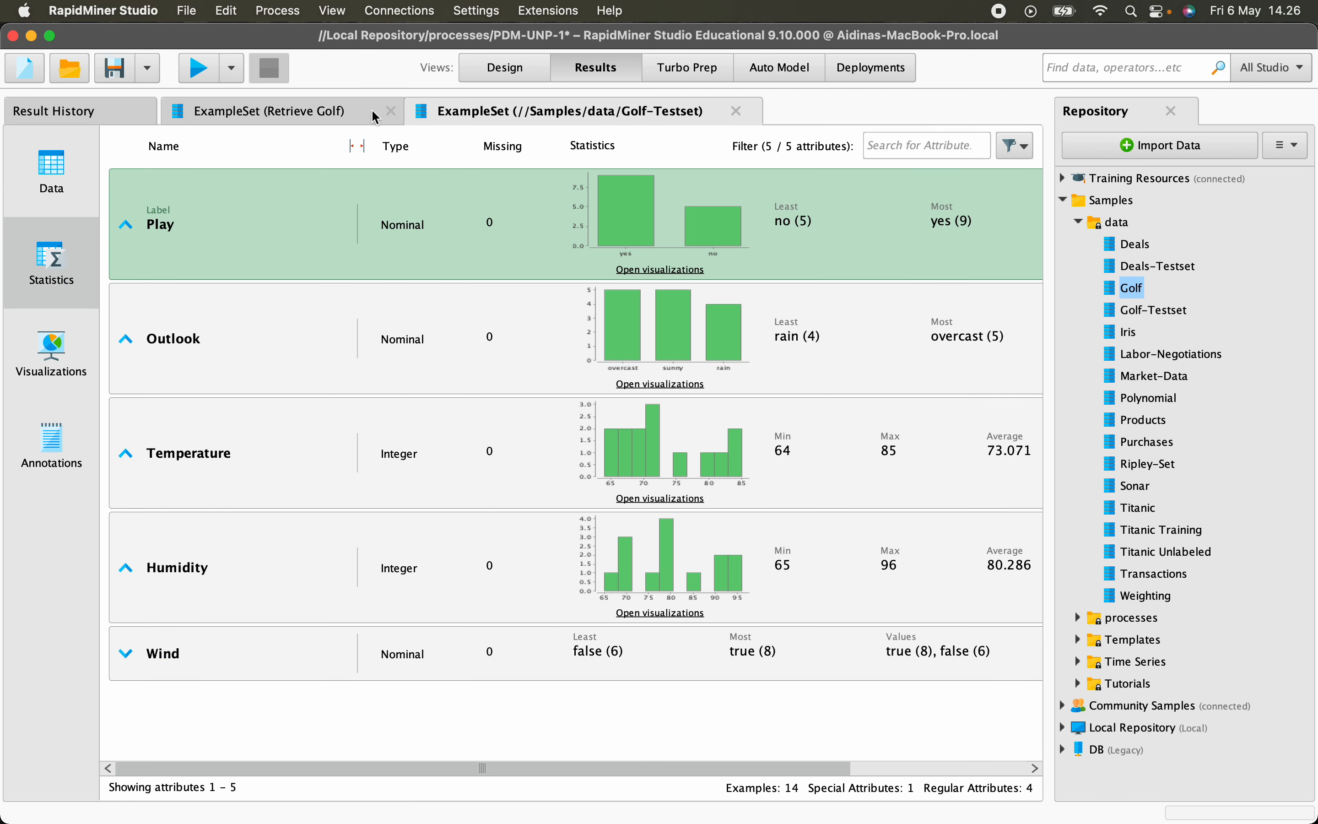
{"action": "left_click", "coordinate": [736, 111]}
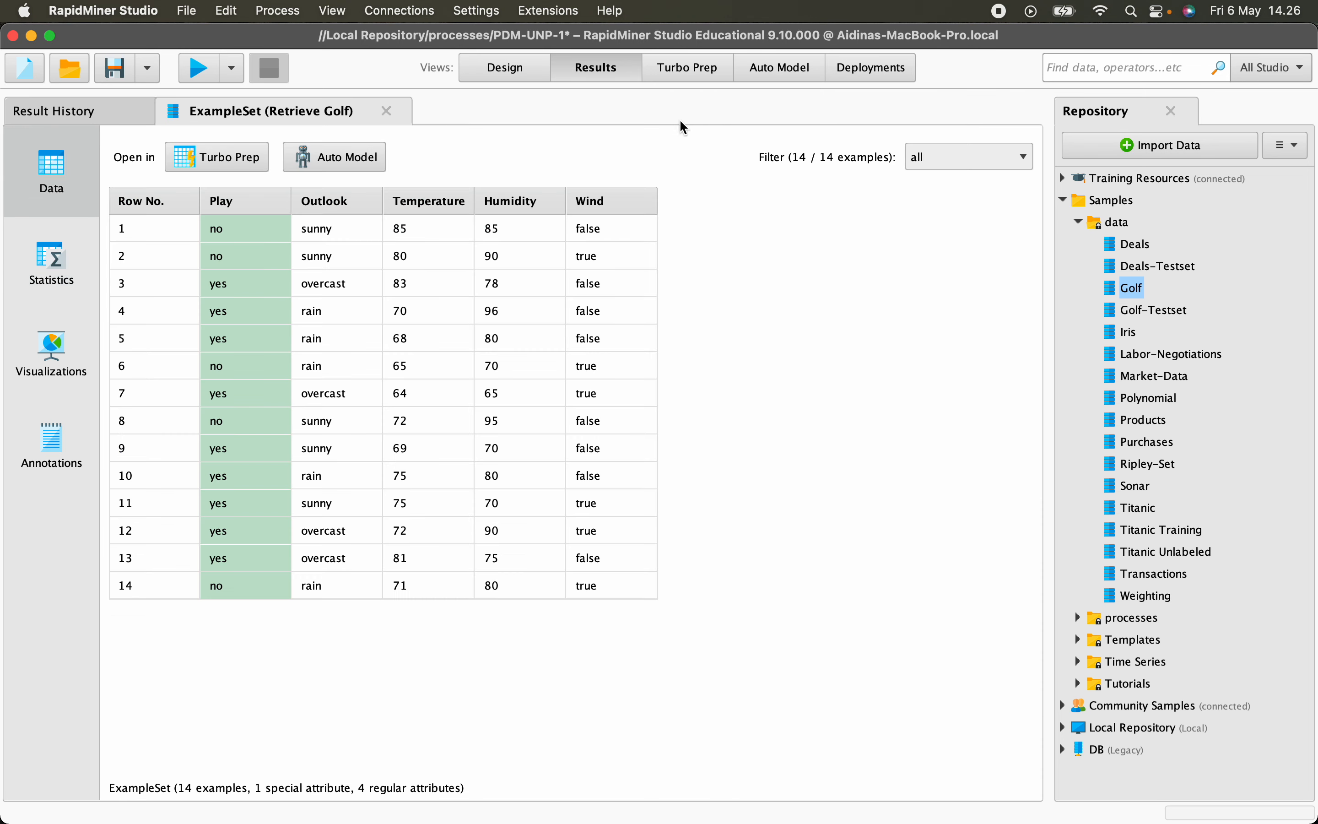
{"action": "left_click", "coordinate": [387, 112]}
Step: Run the Golf retrieval process again from the design view and show the history of process results
{"action": "left_click", "coordinate": [494, 68]}
{"action": "left_click", "coordinate": [196, 70]}
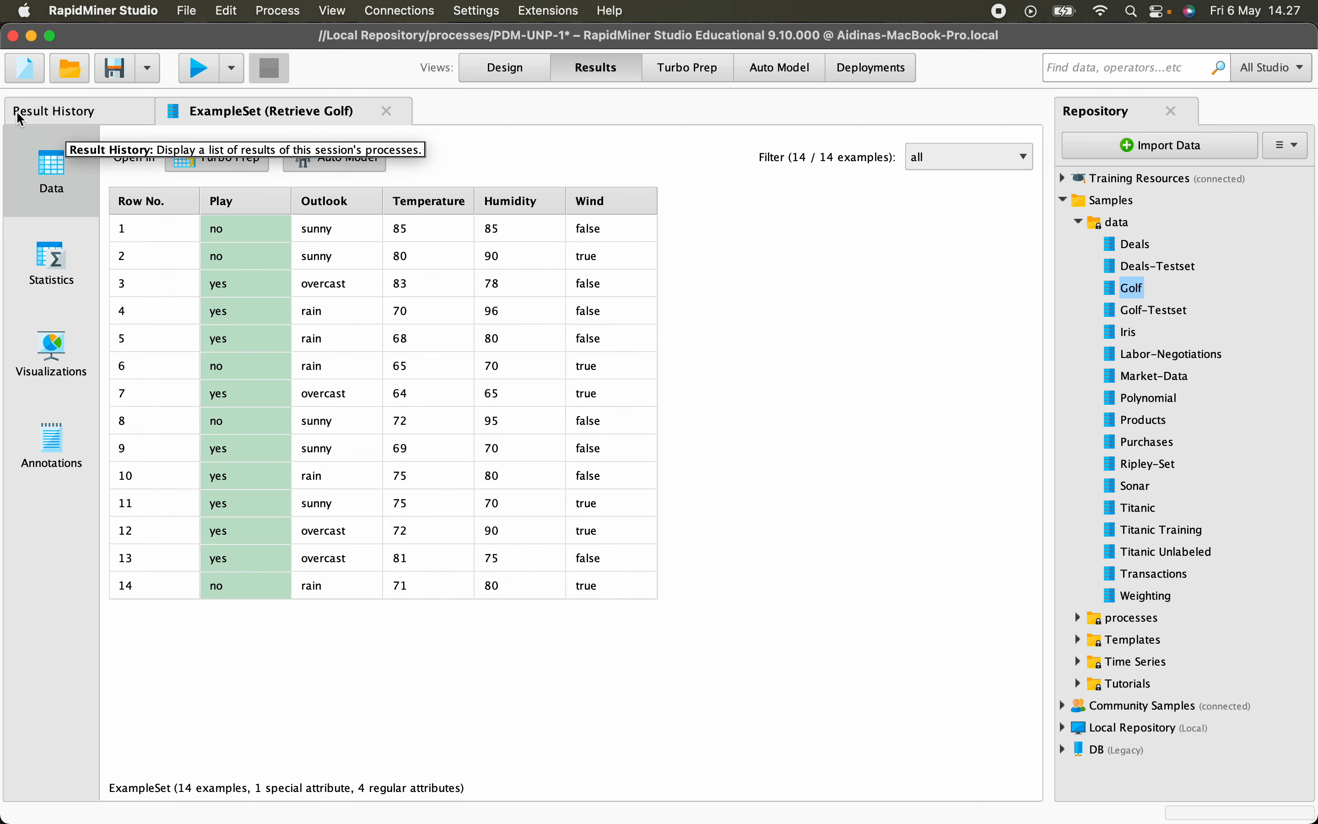
{"action": "left_click", "coordinate": [46, 115]}
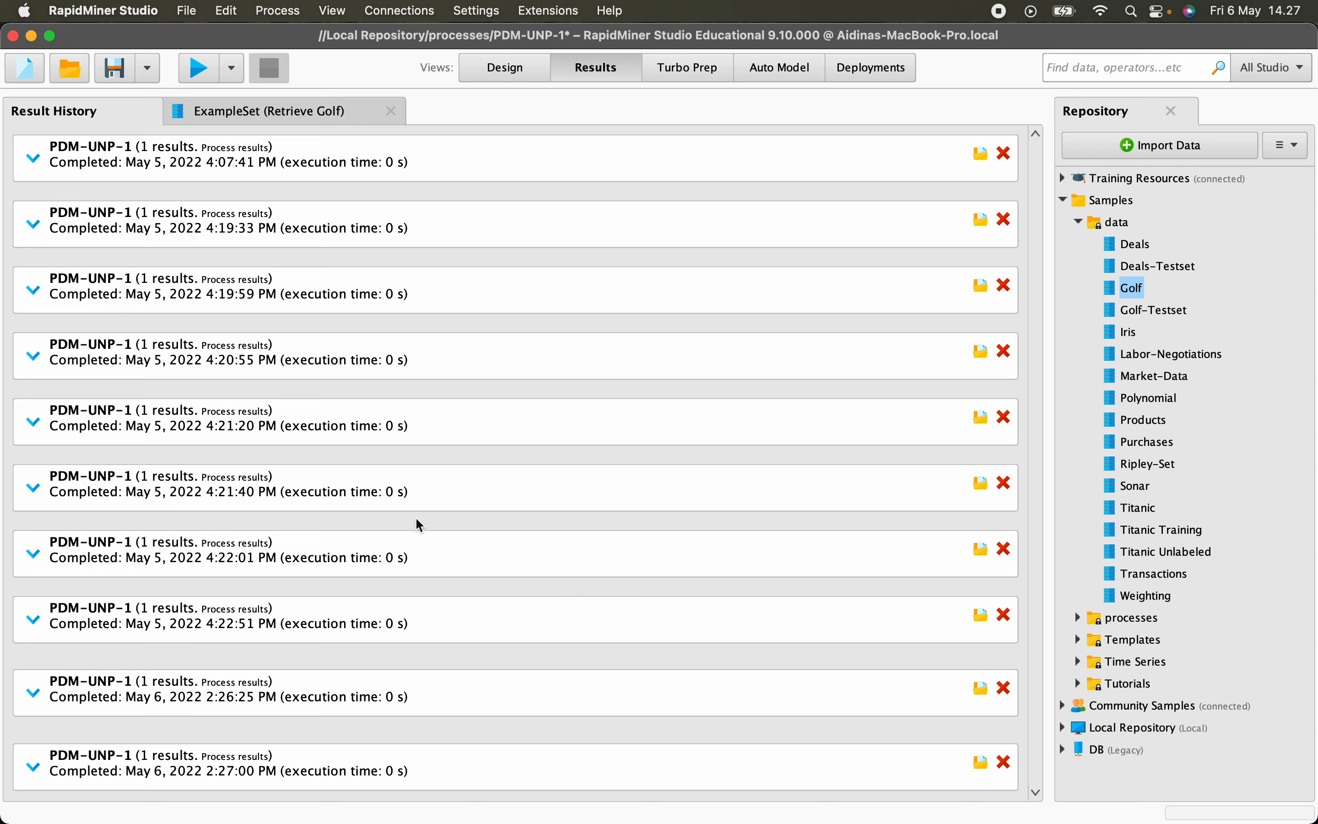
Step: Review the Retrieve Golf result's data and statistics, and examine the bar chart of the Play attribute's yes and no counts
{"action": "left_click", "coordinate": [244, 113]}
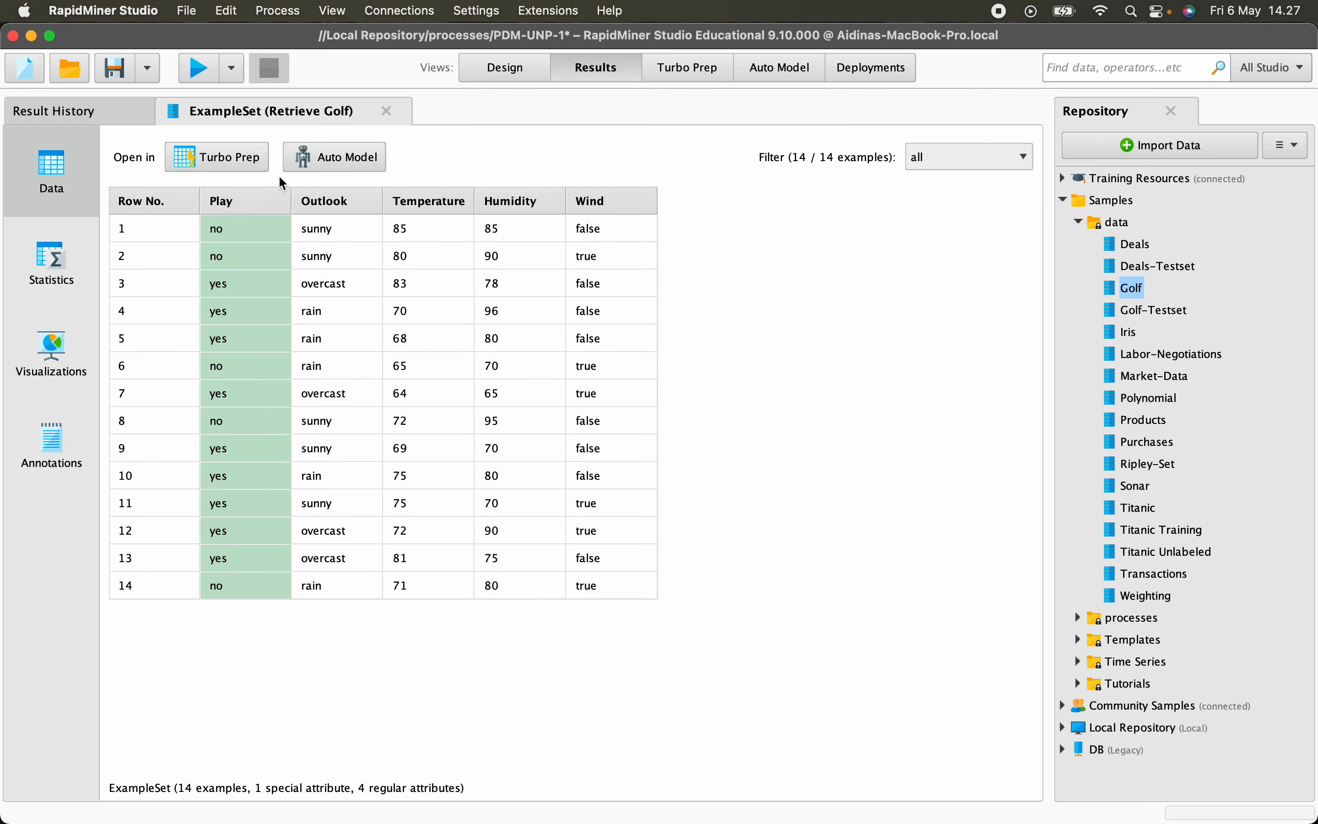
{"action": "left_click", "coordinate": [59, 273]}
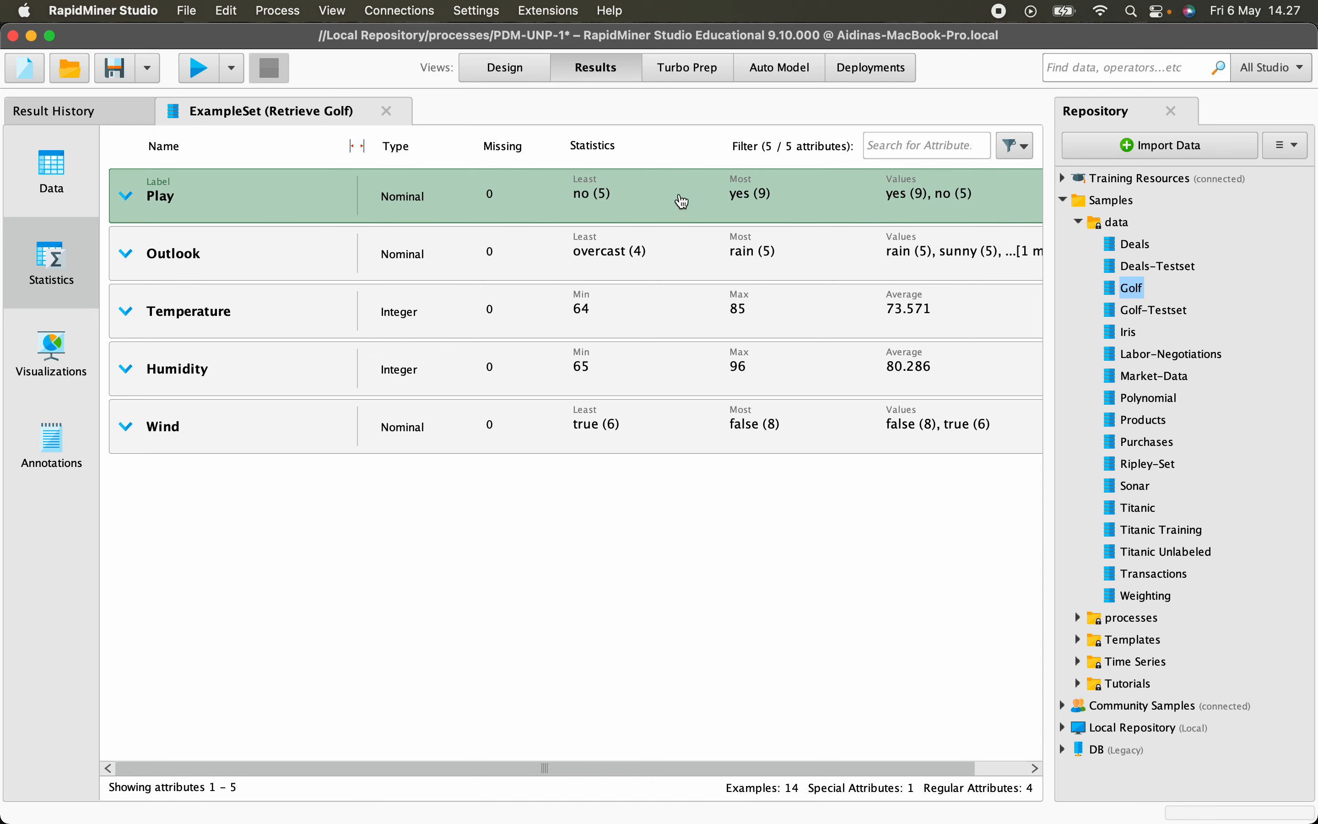
{"action": "left_click", "coordinate": [721, 212]}
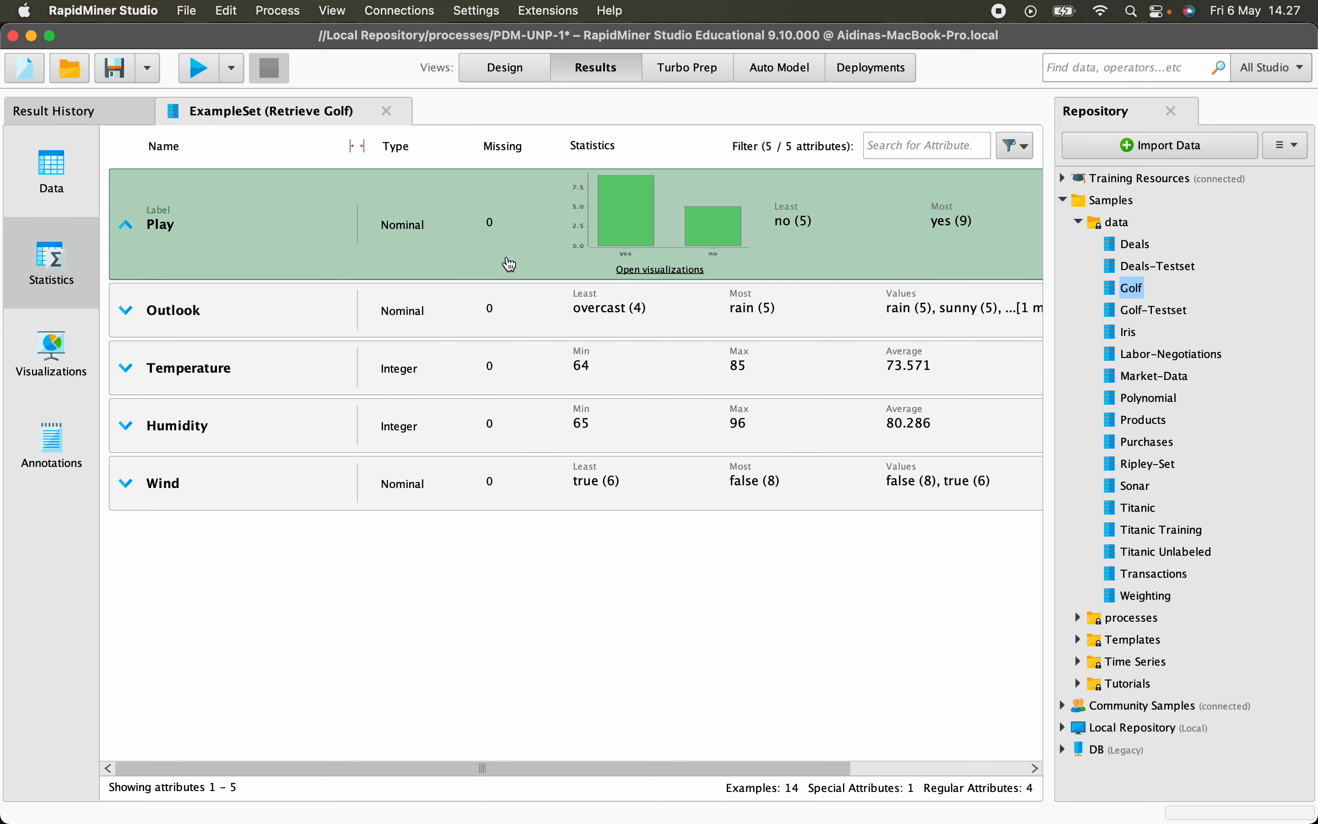
{"action": "left_click", "coordinate": [653, 270]}
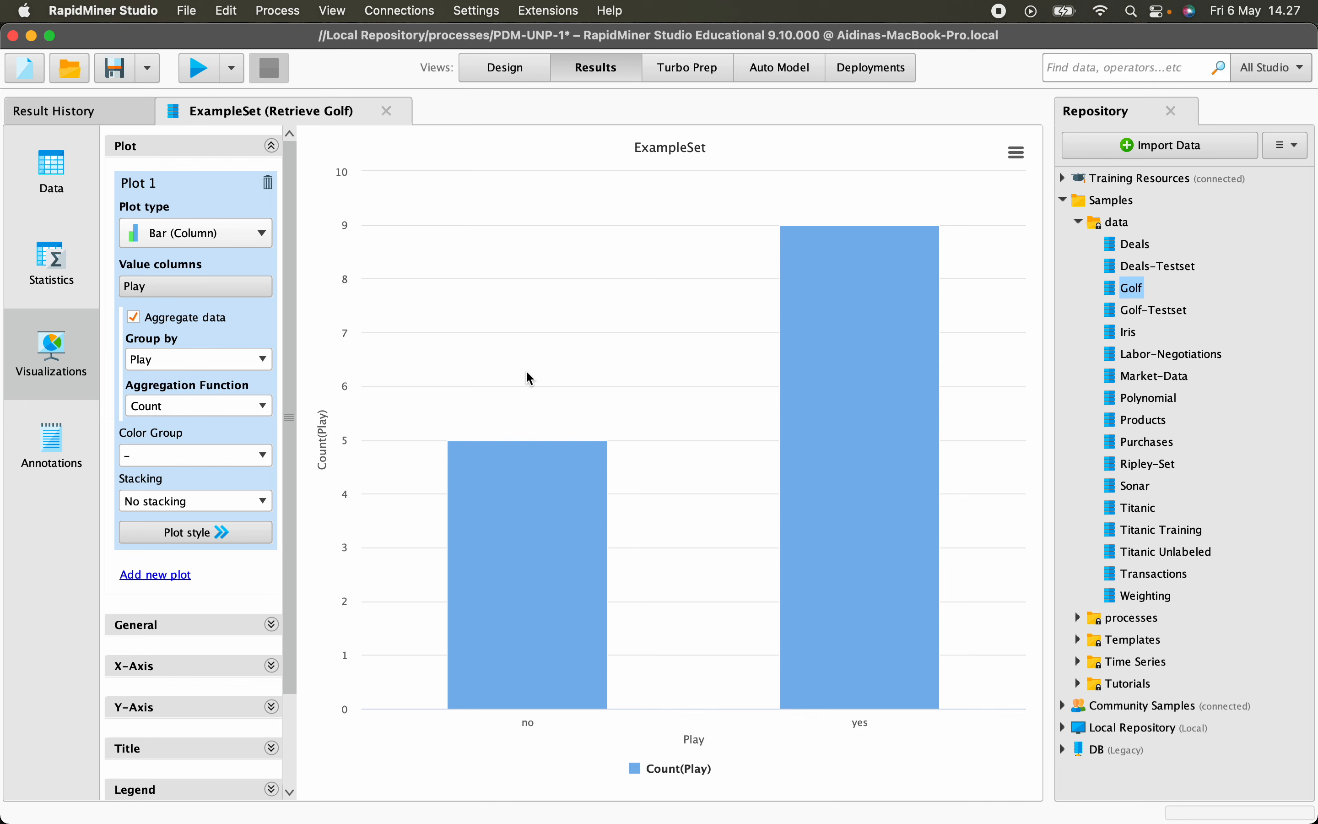
{"action": "mouse_move", "coordinate": [534, 493]}
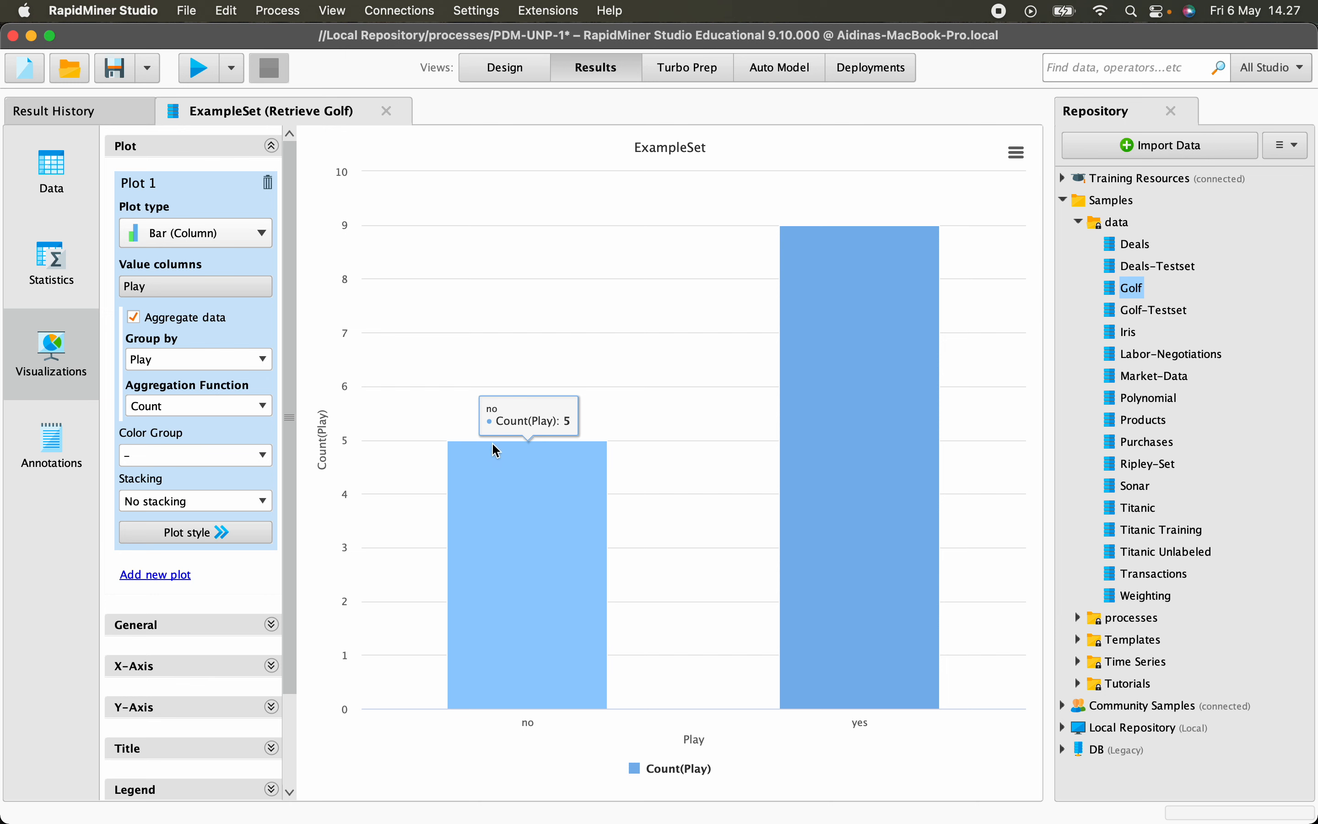
{"action": "mouse_move", "coordinate": [885, 433]}
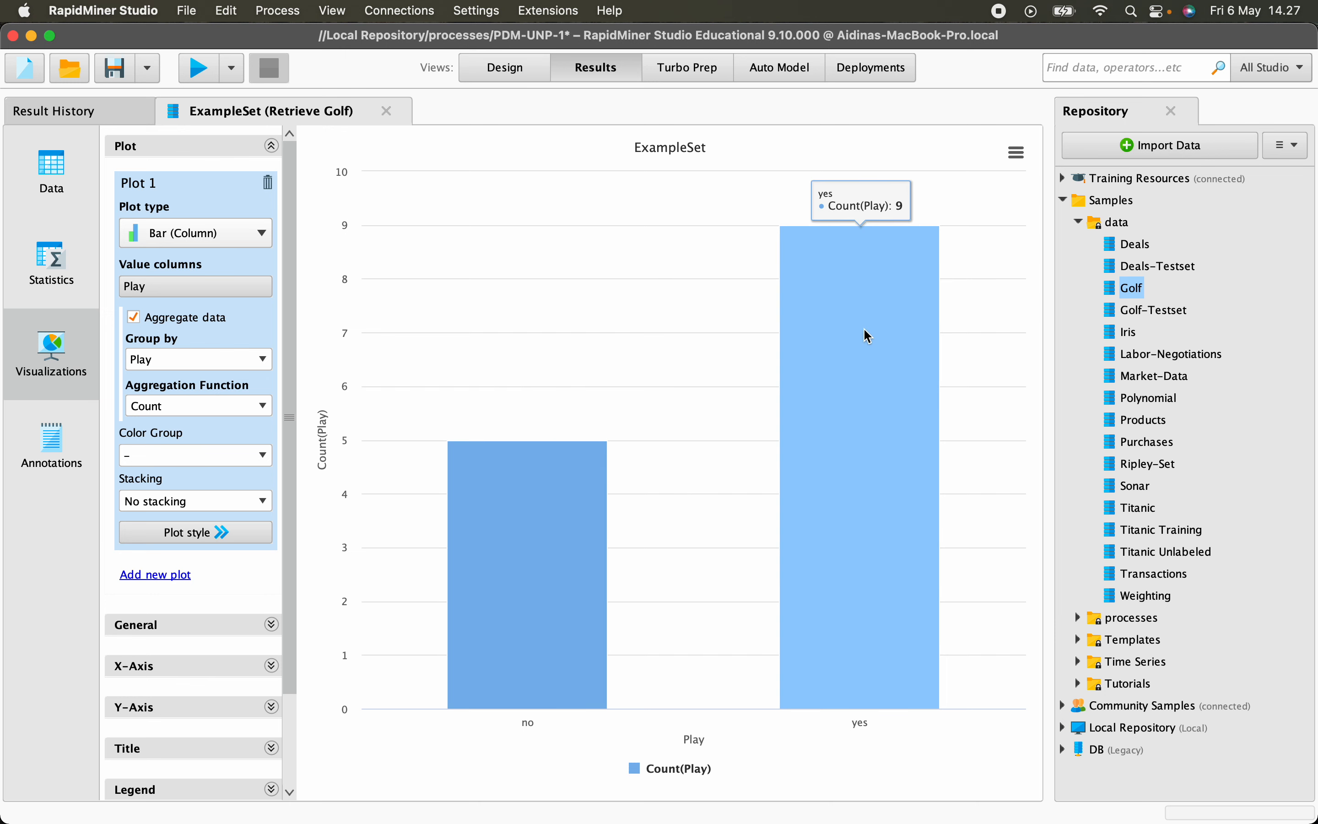
{"action": "mouse_move", "coordinate": [577, 493]}
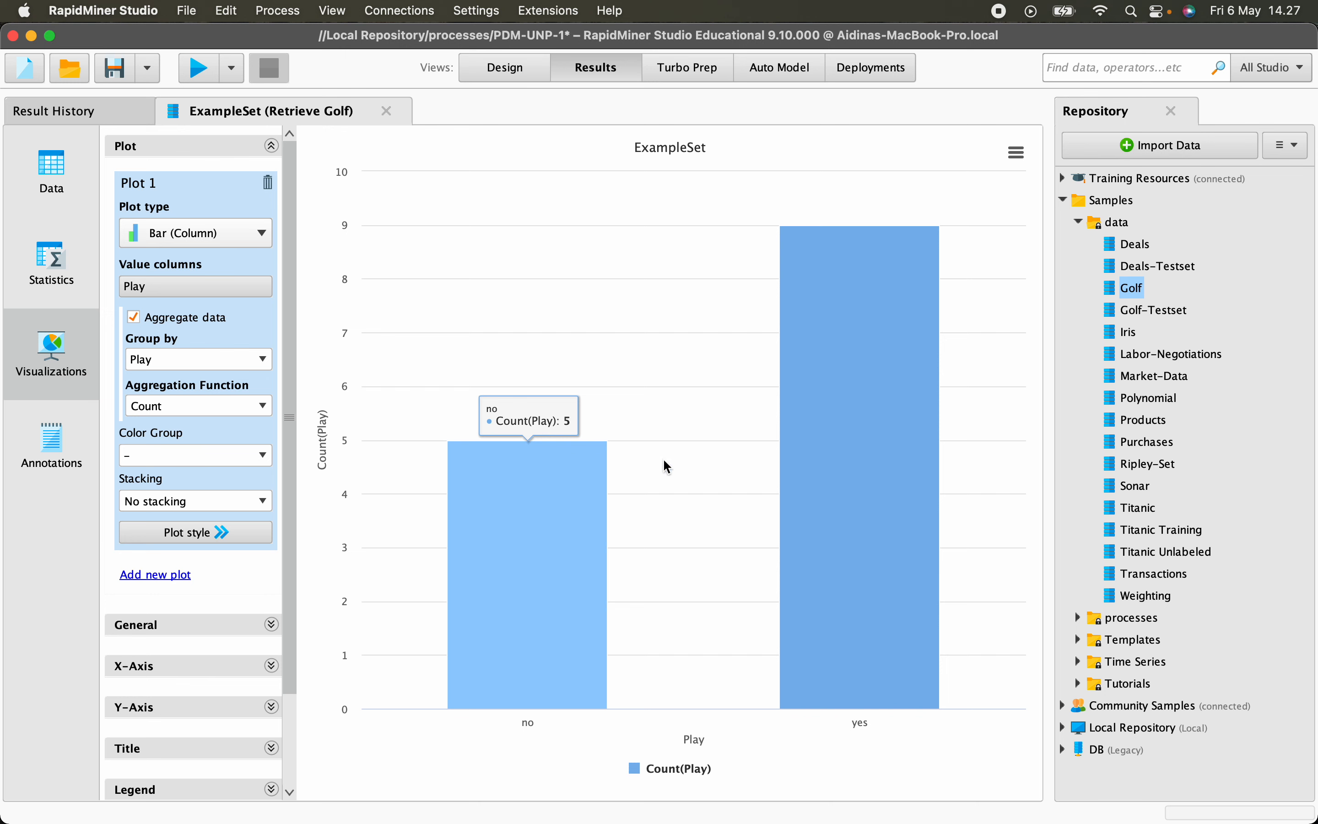
{"action": "mouse_move", "coordinate": [872, 289]}
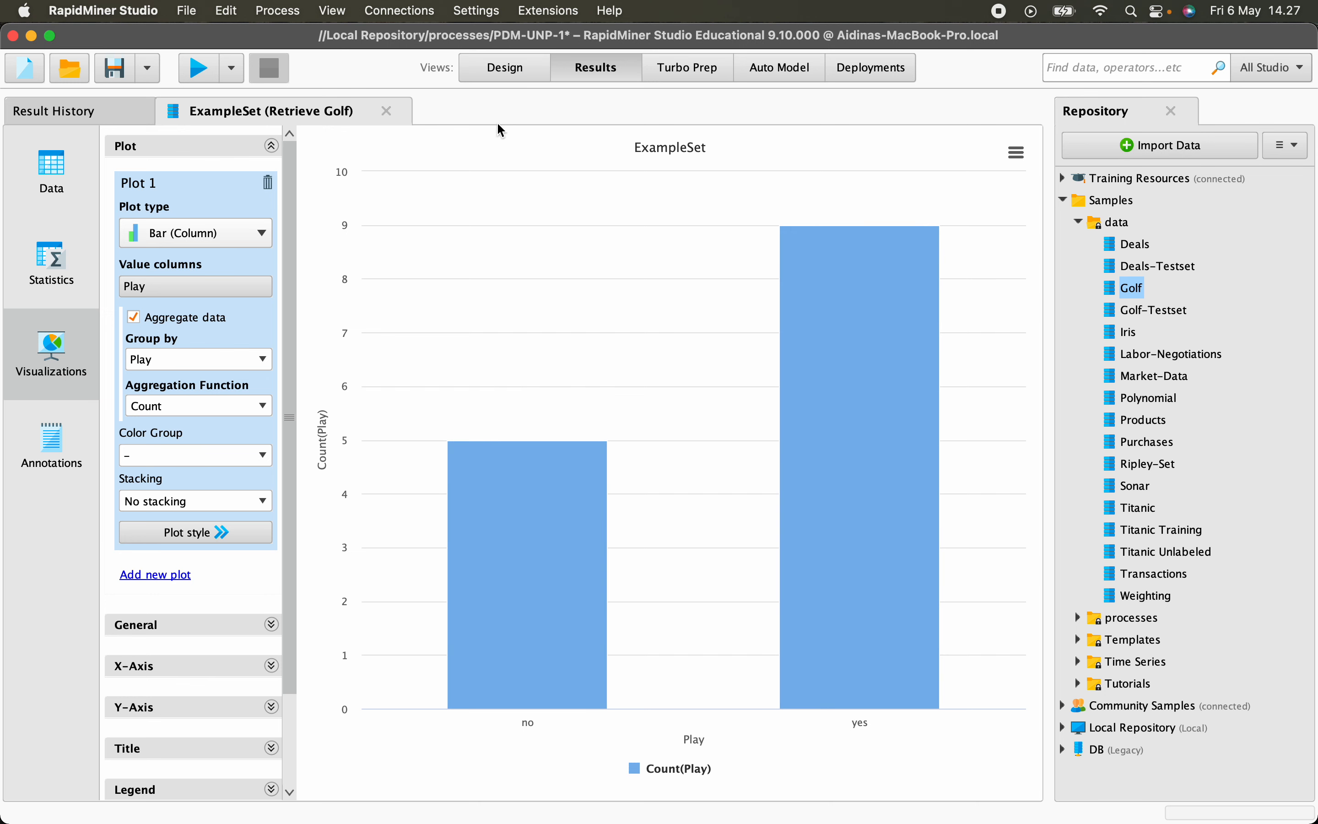
Step: Return to the process design, switch to the Word practicum document and read the Decision Tree training instructions for the Golf data
{"action": "left_click", "coordinate": [517, 72]}
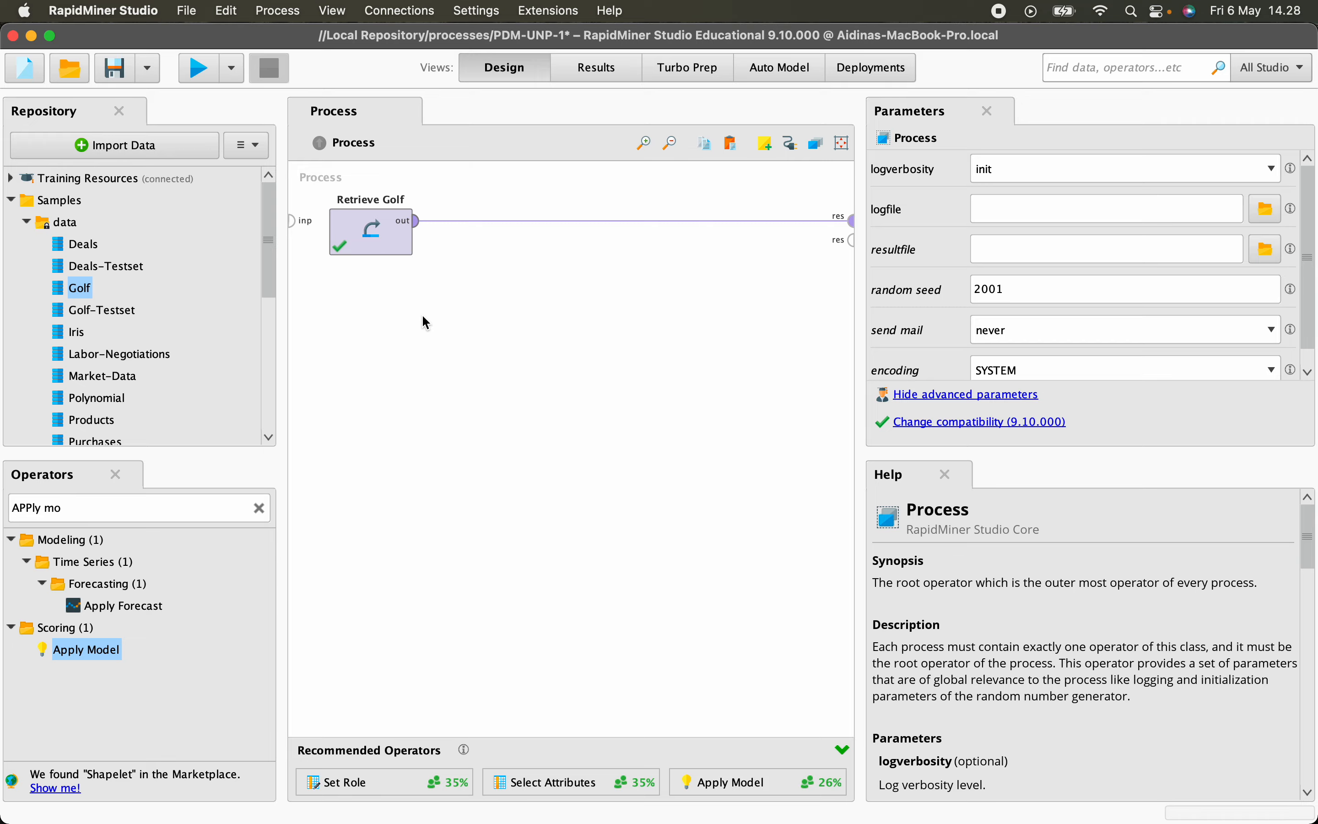
{"action": "key", "text": "super+Tab"}
{"action": "scroll", "coordinate": [642, 567], "scroll_direction": "up", "scroll_amount": 10}
{"action": "scroll", "coordinate": [642, 566], "scroll_direction": "down", "scroll_amount": 4}
{"action": "scroll", "coordinate": [642, 567], "scroll_direction": "up", "scroll_amount": 5}
{"action": "scroll", "coordinate": [642, 569], "scroll_direction": "down", "scroll_amount": 7}
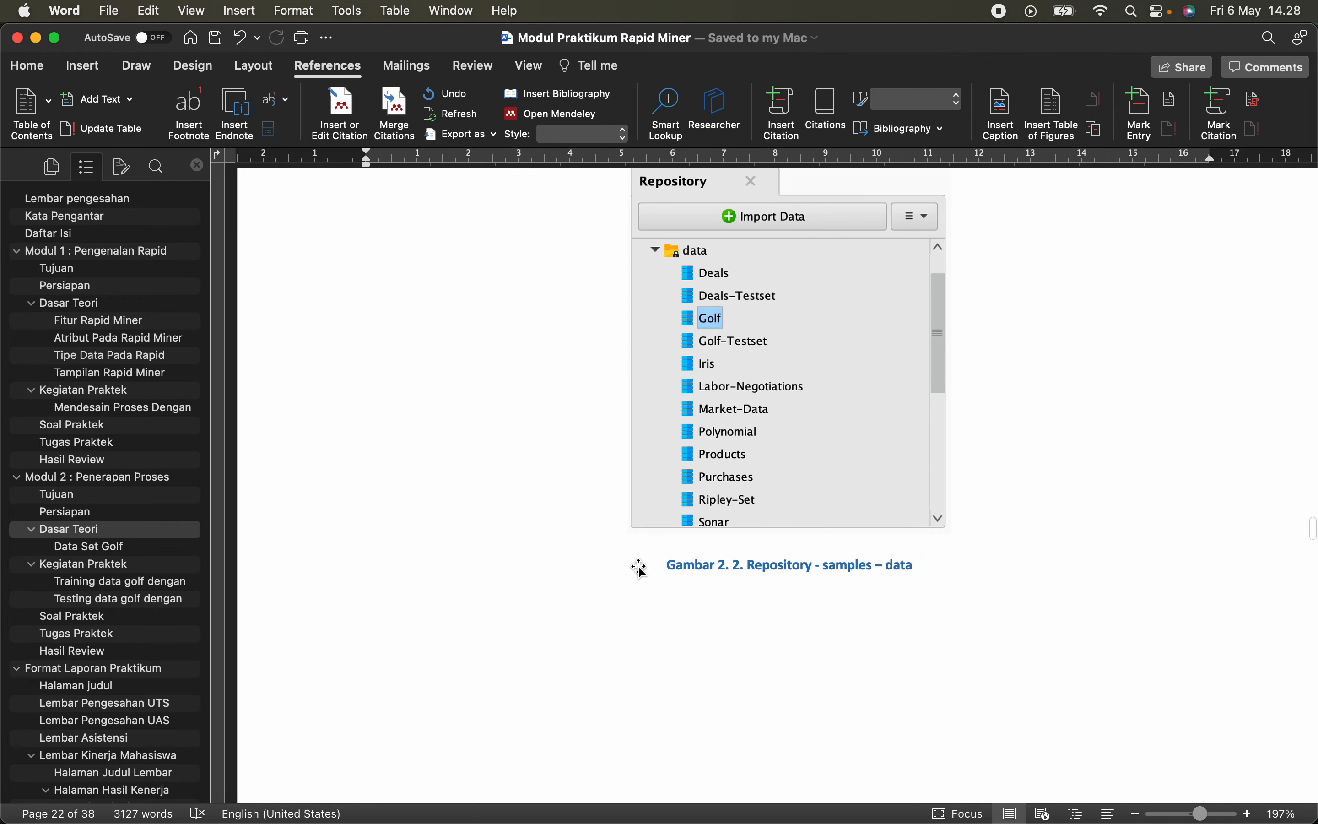
{"action": "scroll", "coordinate": [642, 570], "scroll_direction": "down", "scroll_amount": 15}
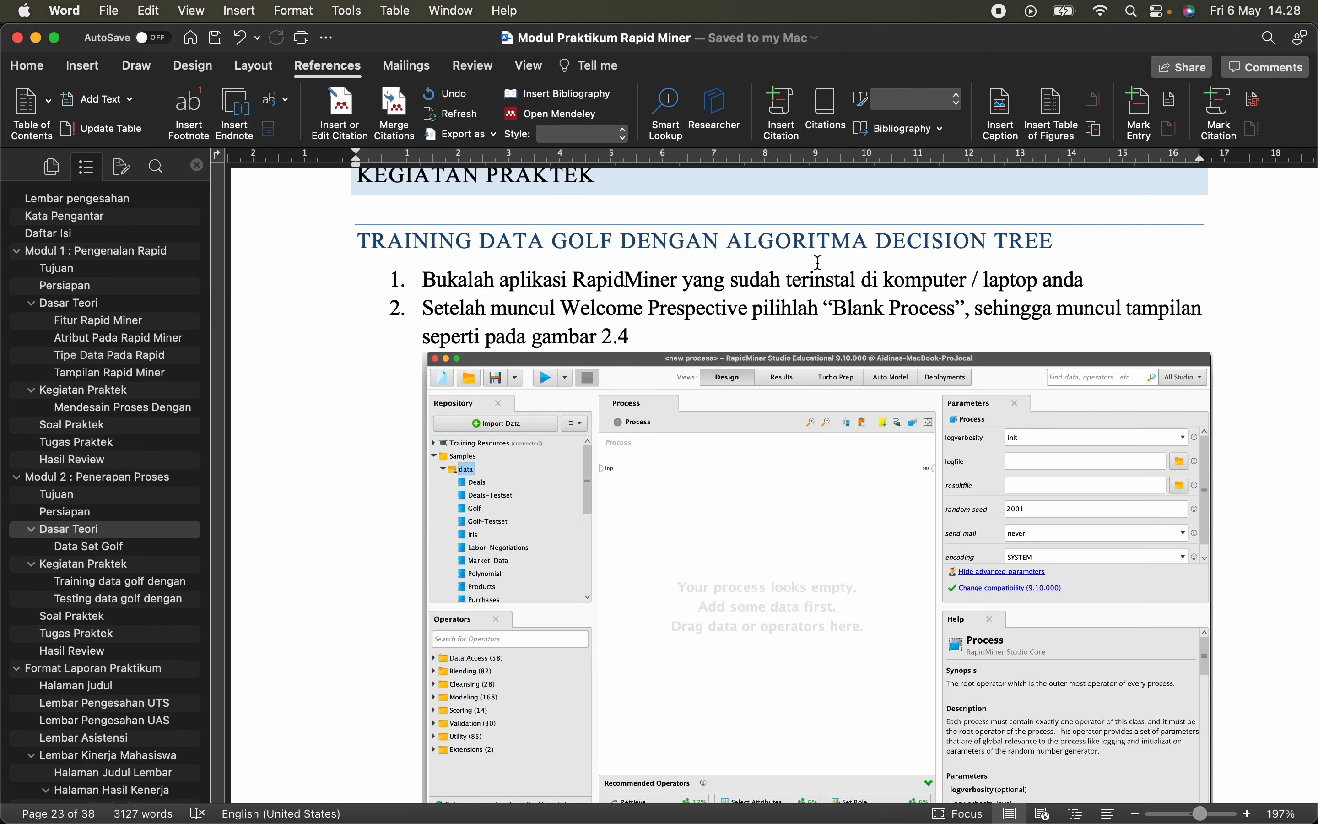
{"action": "scroll", "coordinate": [817, 262], "scroll_direction": "down", "scroll_amount": 2}
Step: Switch back to RapidMiner, search the operators for "decision tre" and add the Decision Tree operator to the process beside Retrieve Golf
{"action": "key", "text": "super+Tab"}
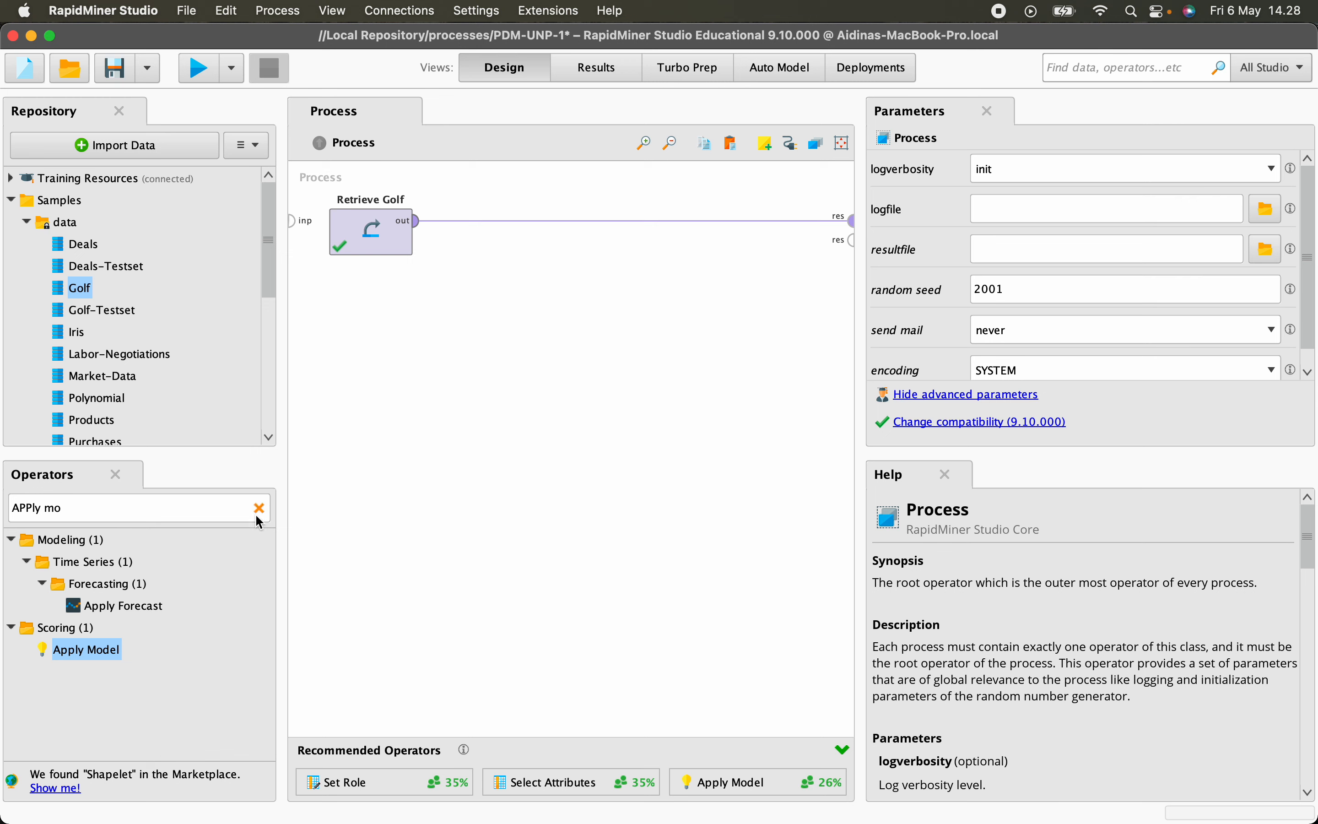
{"action": "left_click", "coordinate": [206, 510]}
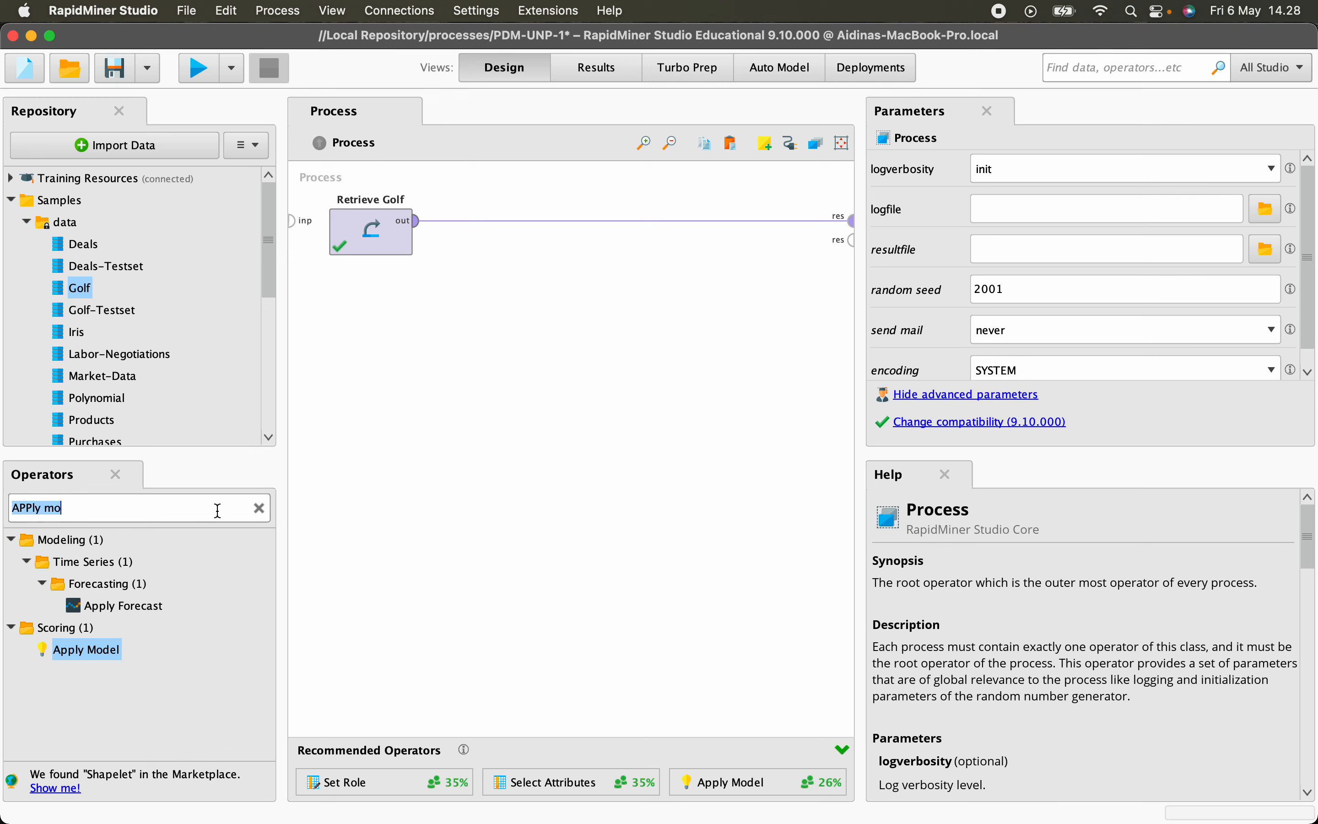
{"action": "left_click", "coordinate": [259, 510]}
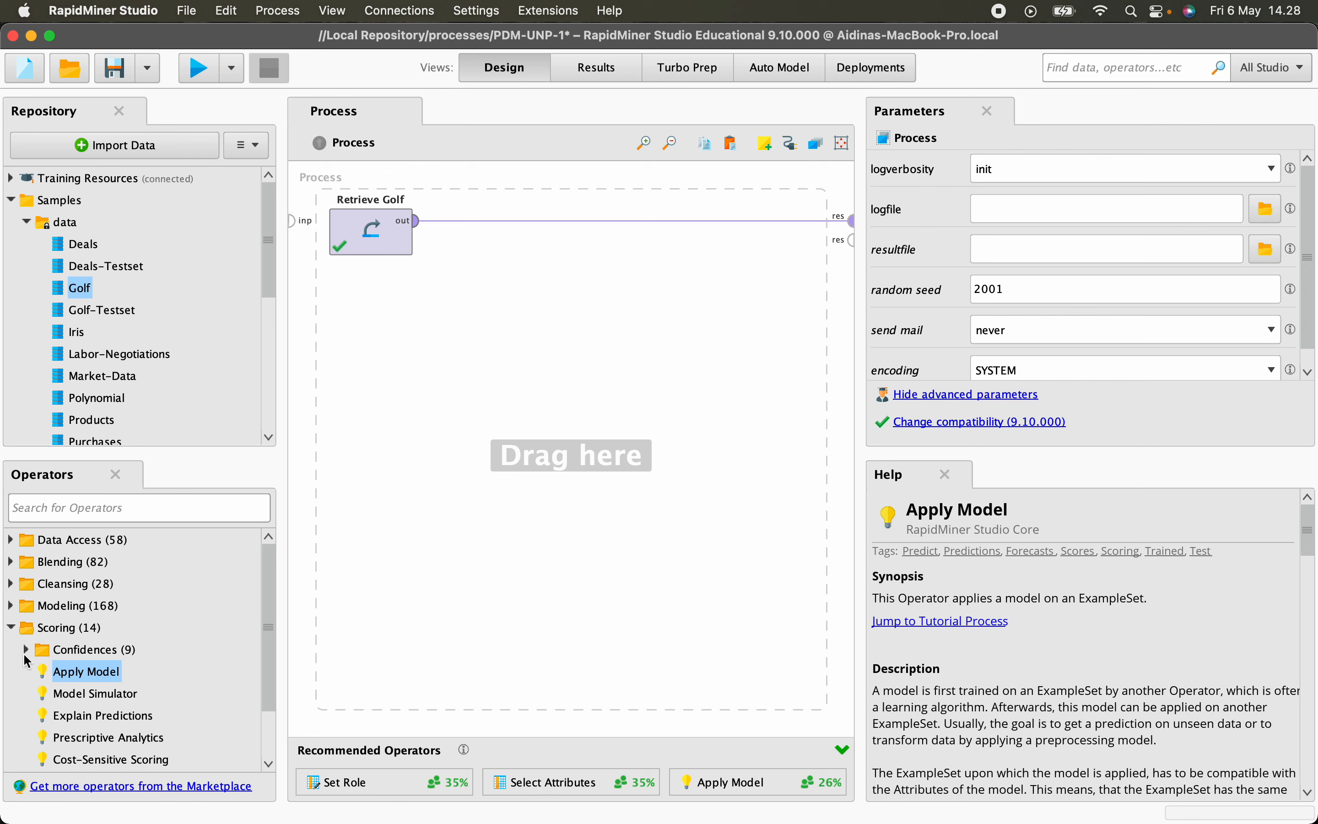
{"action": "left_click", "coordinate": [25, 651]}
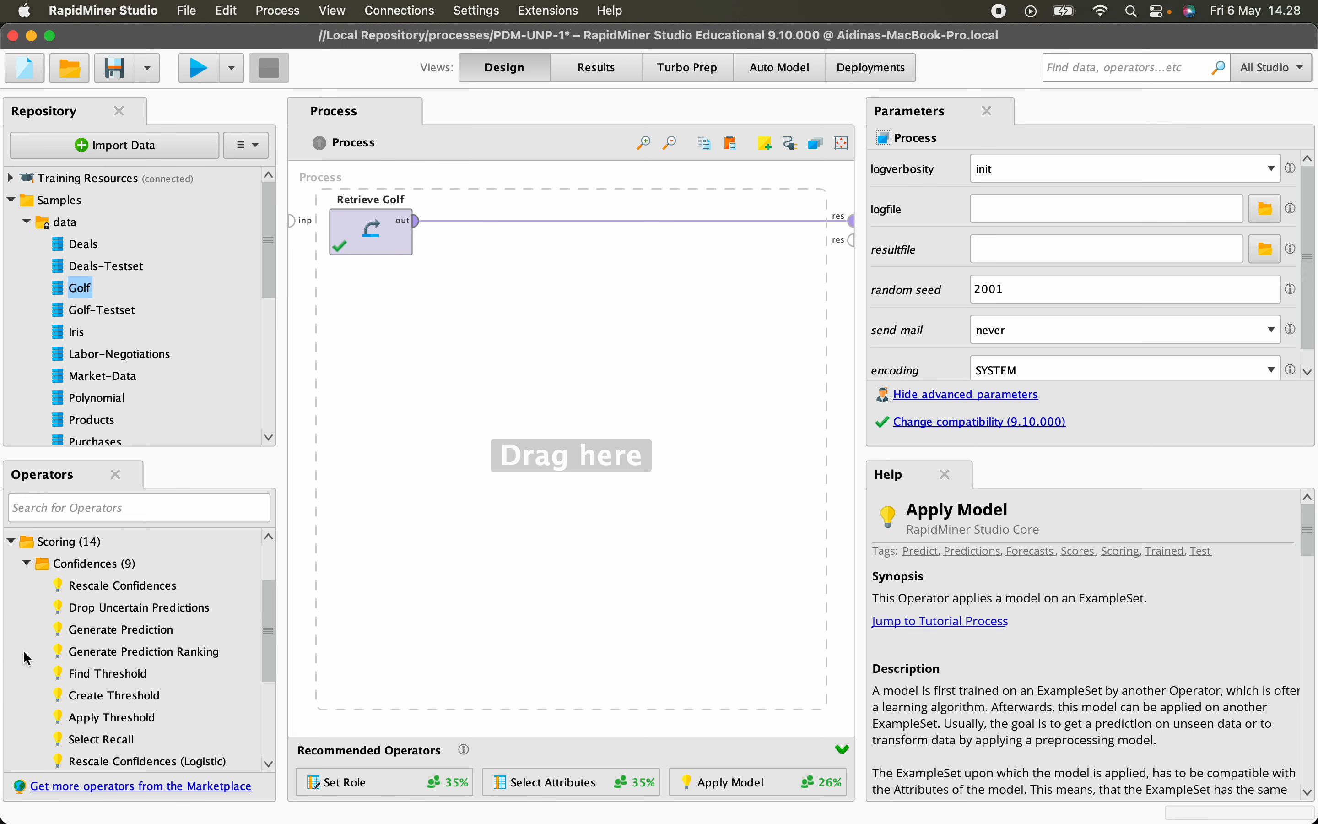
{"action": "left_click", "coordinate": [30, 564]}
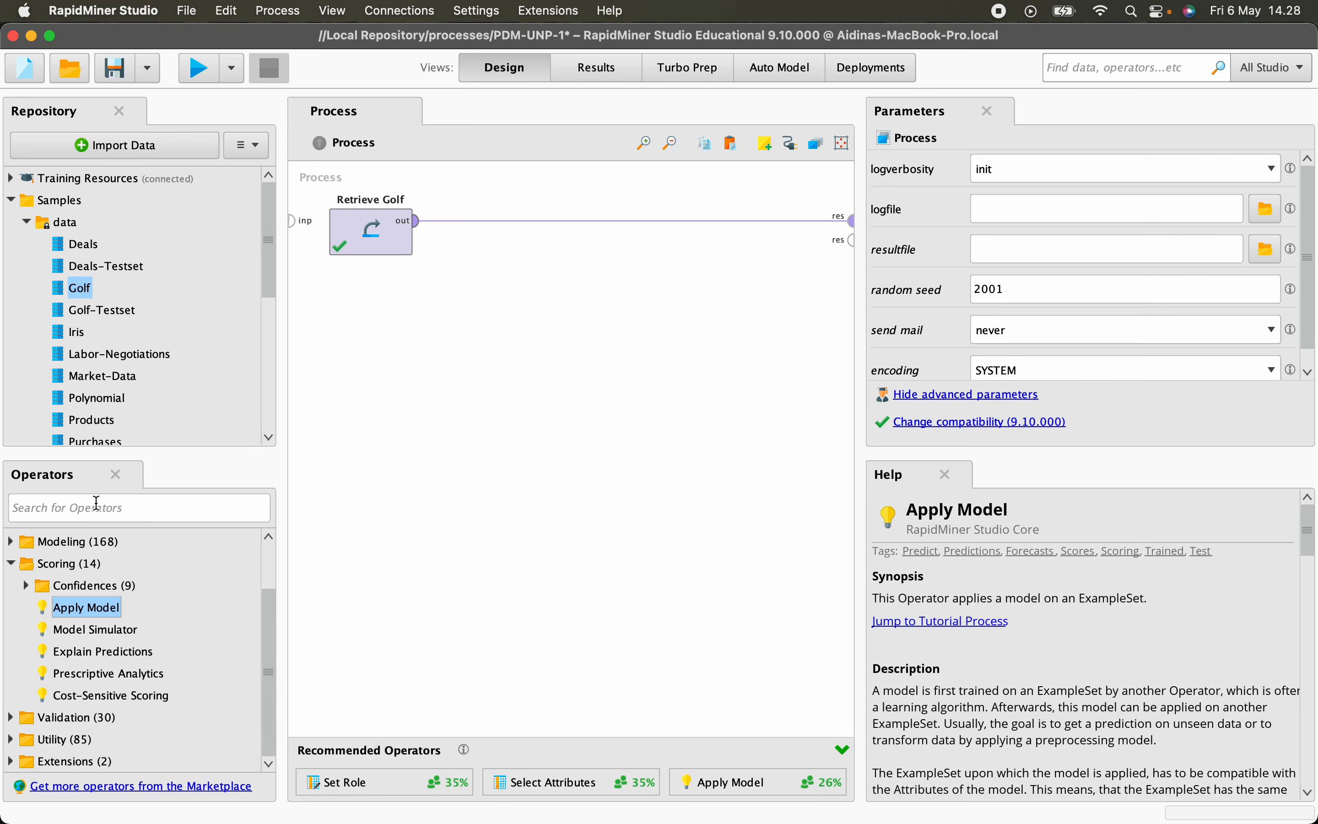
{"action": "type", "text": "de"}
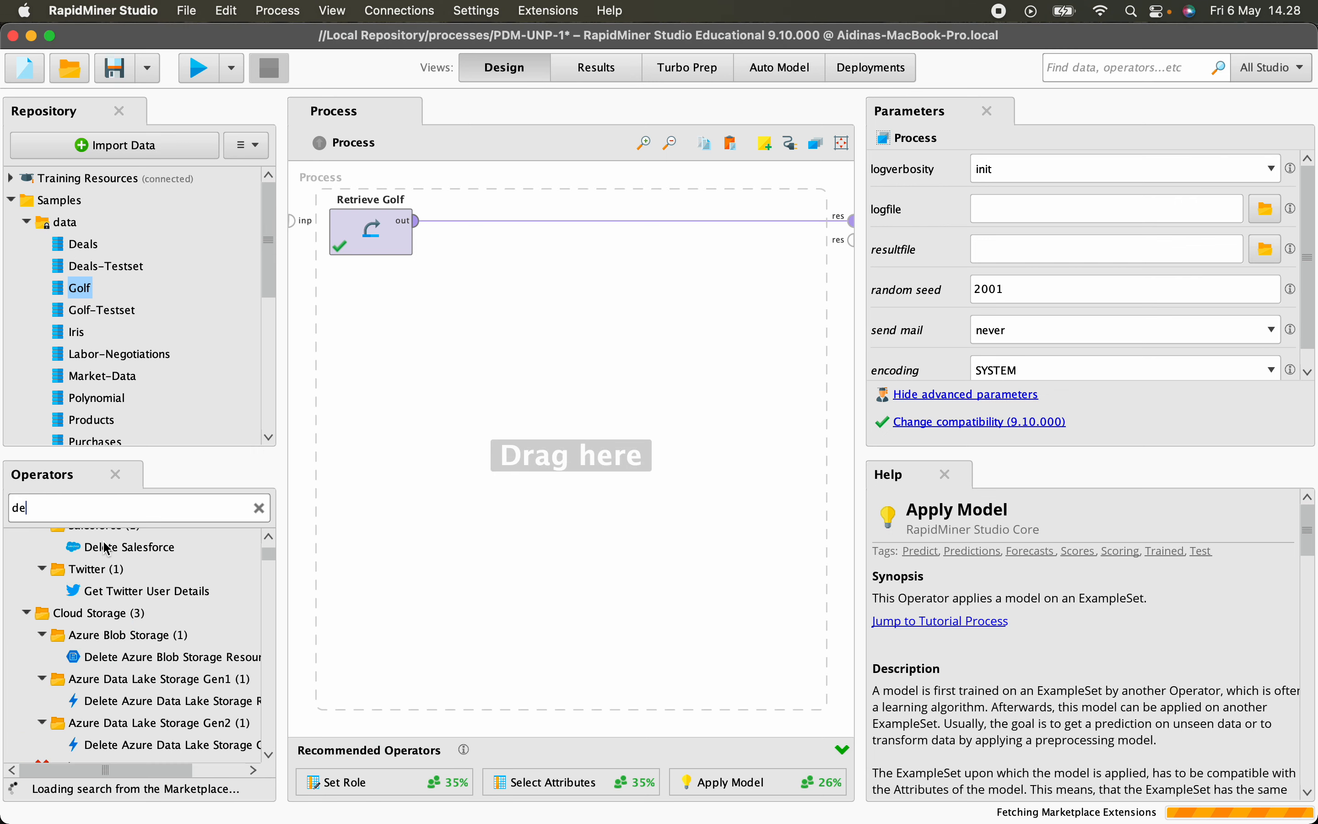
{"action": "type", "text": "cision"}
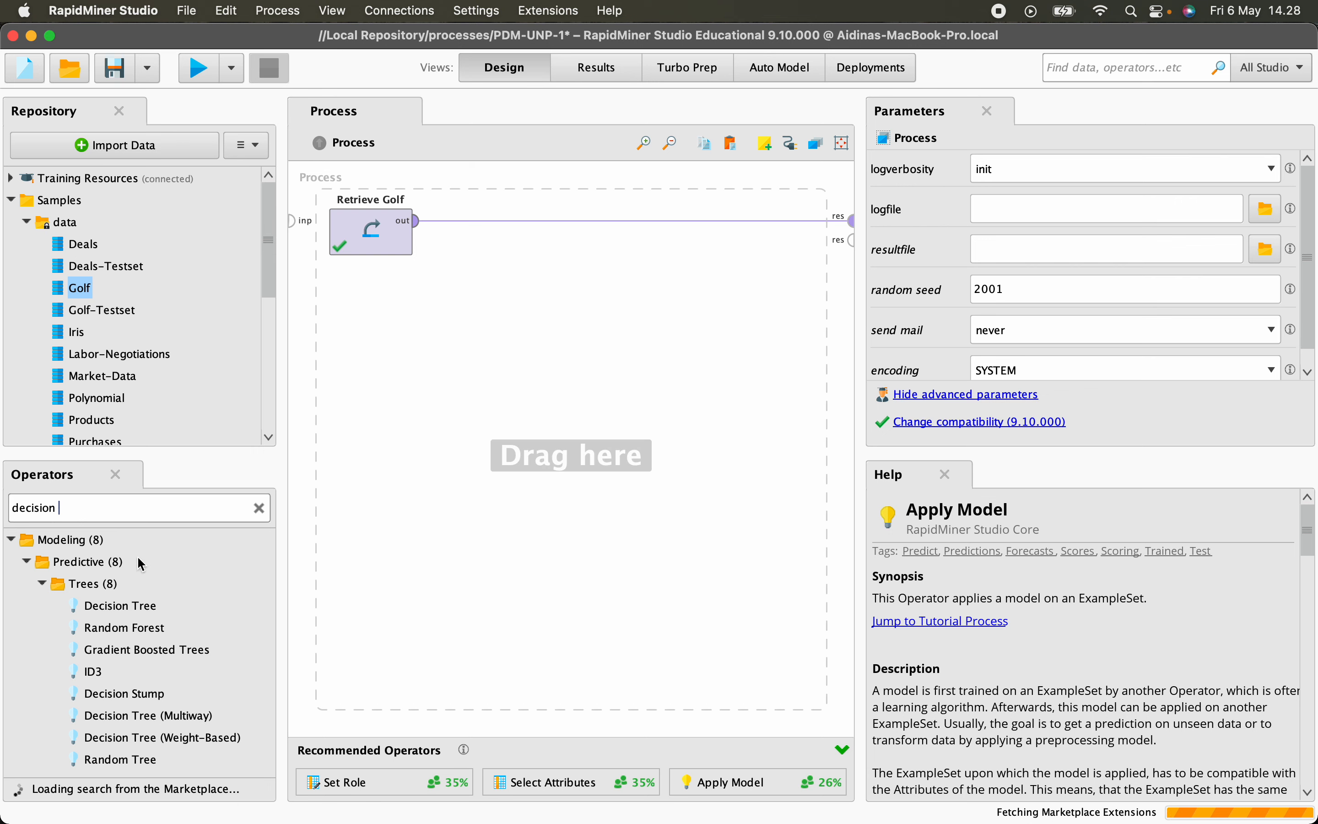
{"action": "type", "text": "tre"}
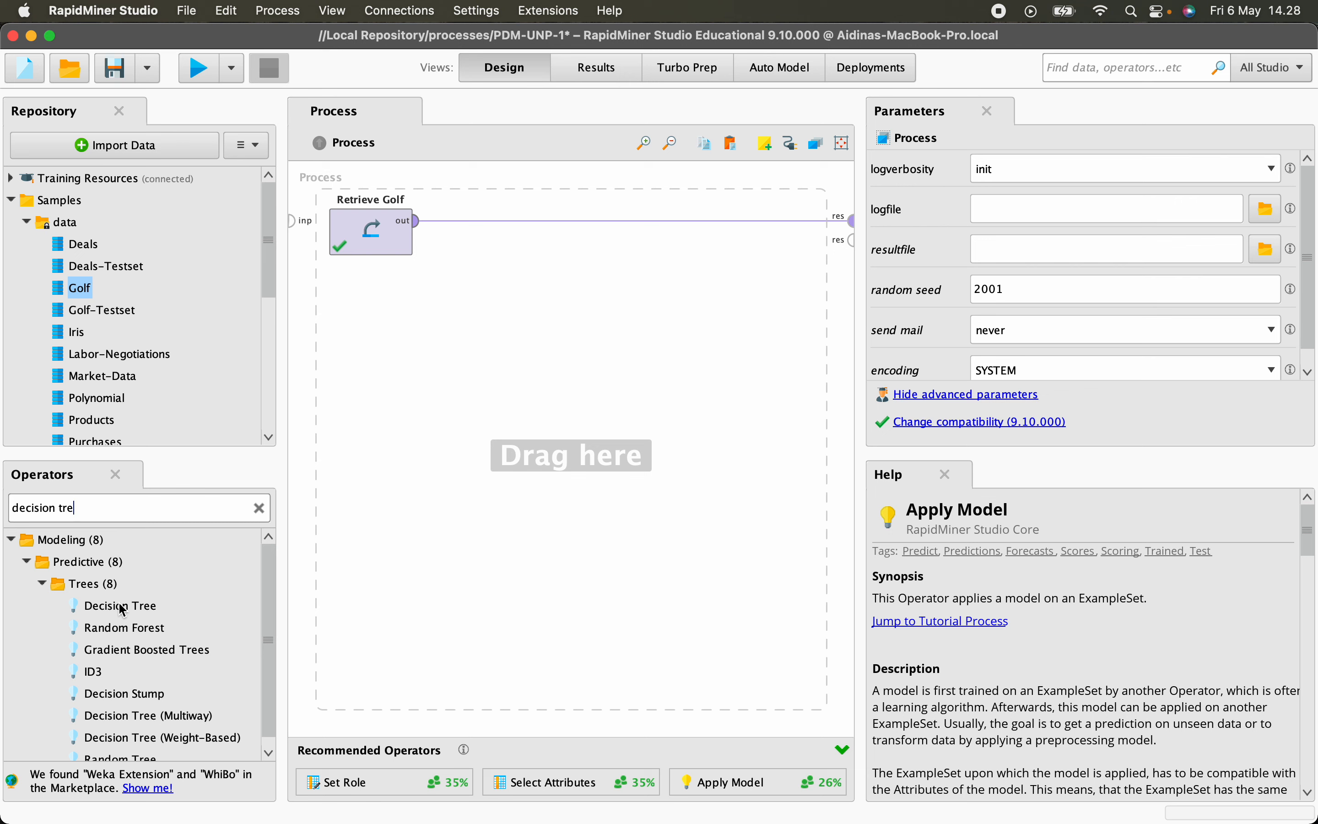
{"action": "left_click", "coordinate": [123, 609]}
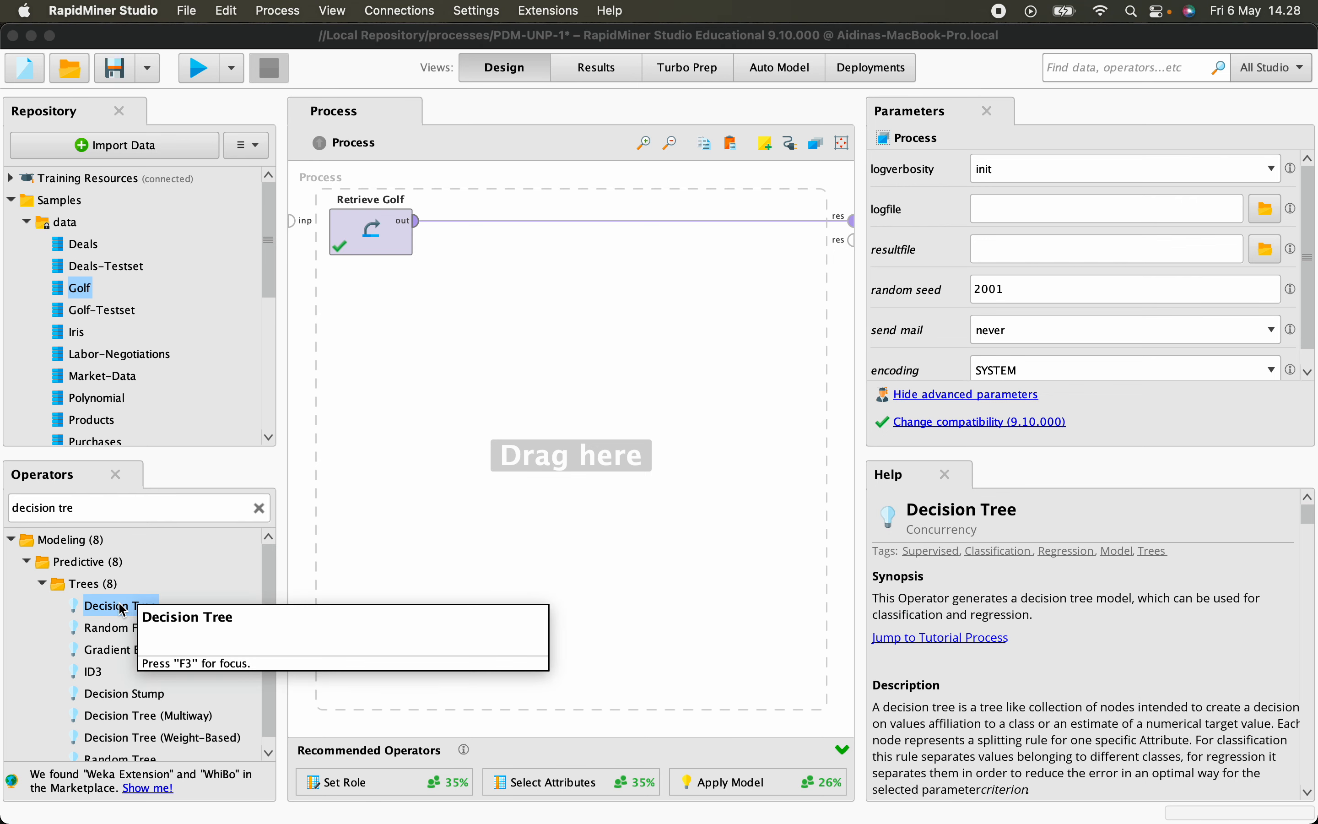
{"action": "left_click_drag", "start_coordinate": [123, 609], "coordinate": [536, 294]}
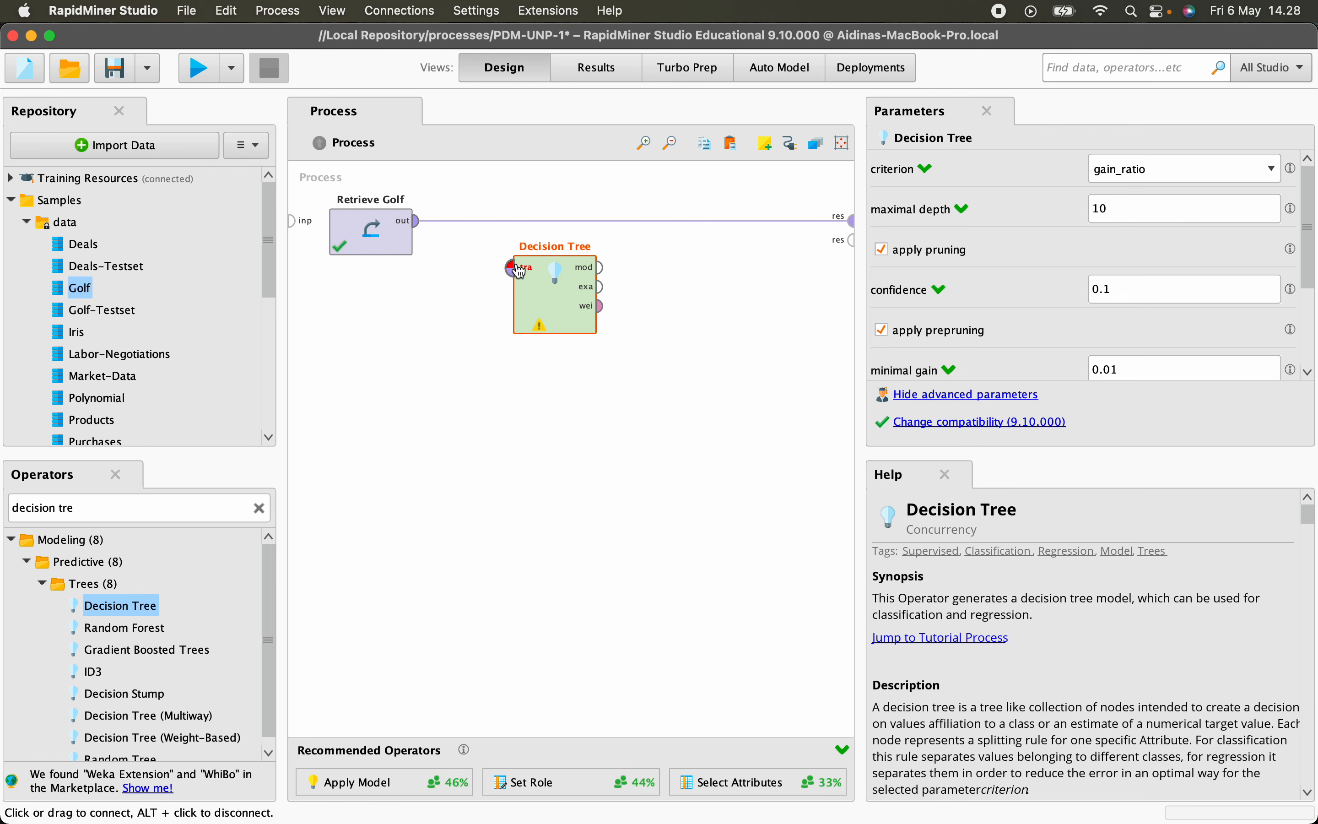
Step: Inspect the Decision Tree ports, remove the connection from Retrieve Golf to the result port, and undo the removal
{"action": "mouse_move", "coordinate": [528, 276]}
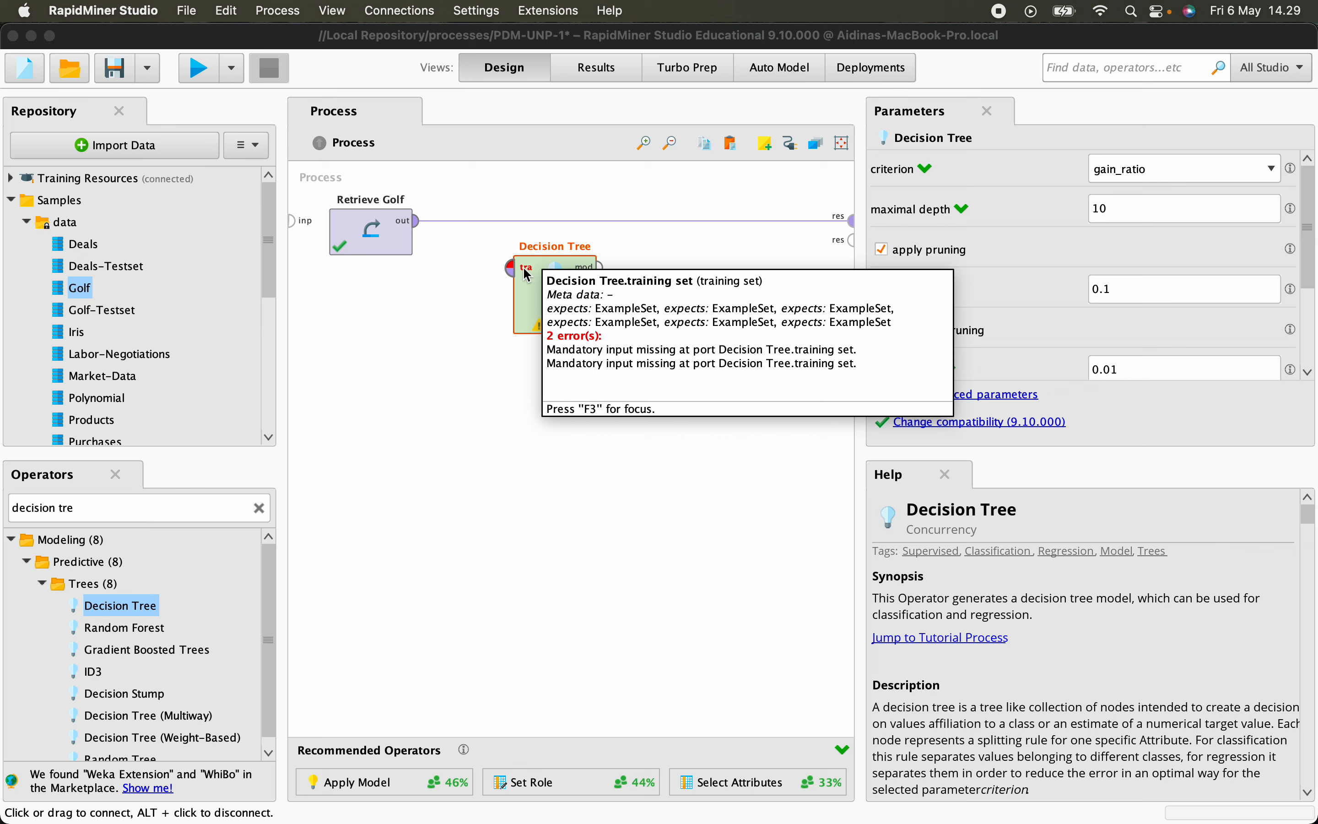
{"action": "mouse_move", "coordinate": [584, 272]}
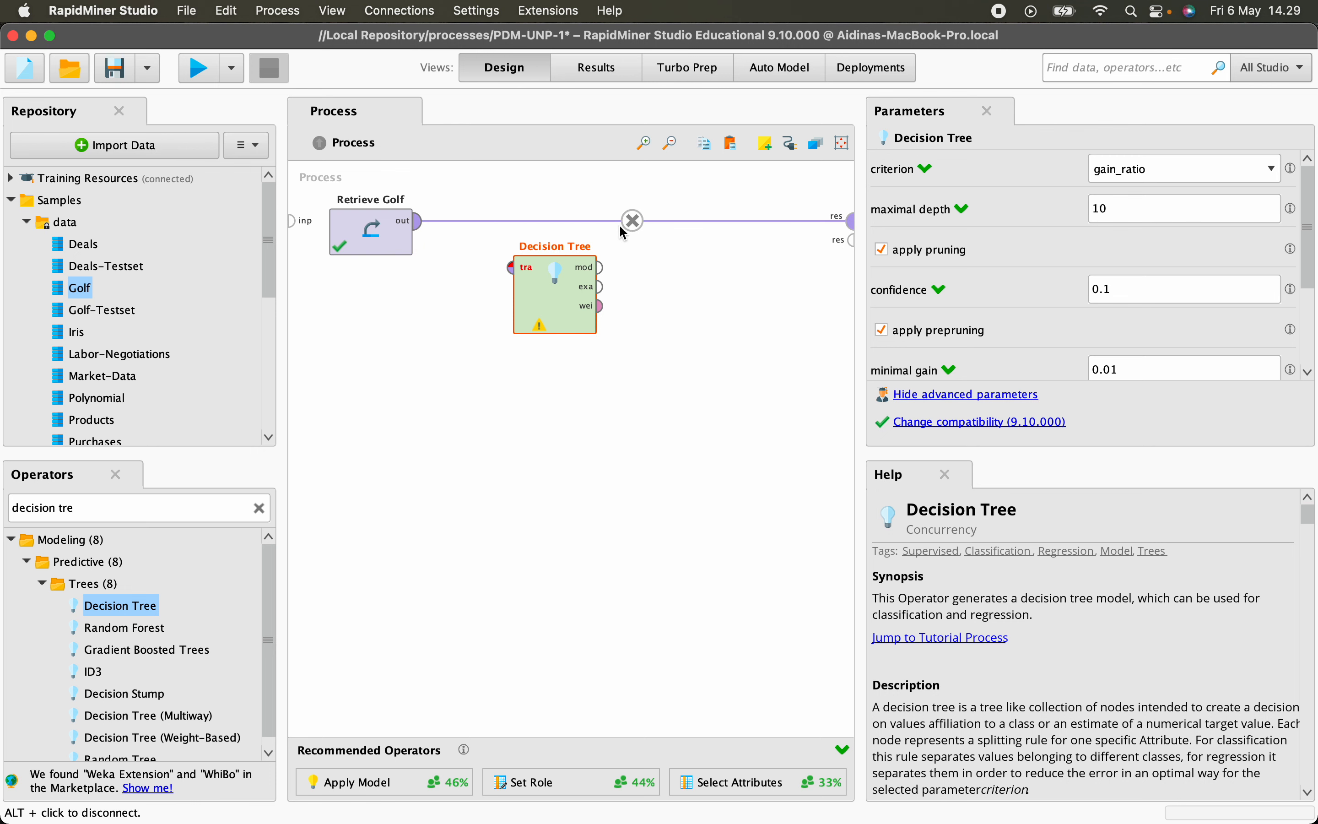
{"action": "left_click", "coordinate": [633, 220]}
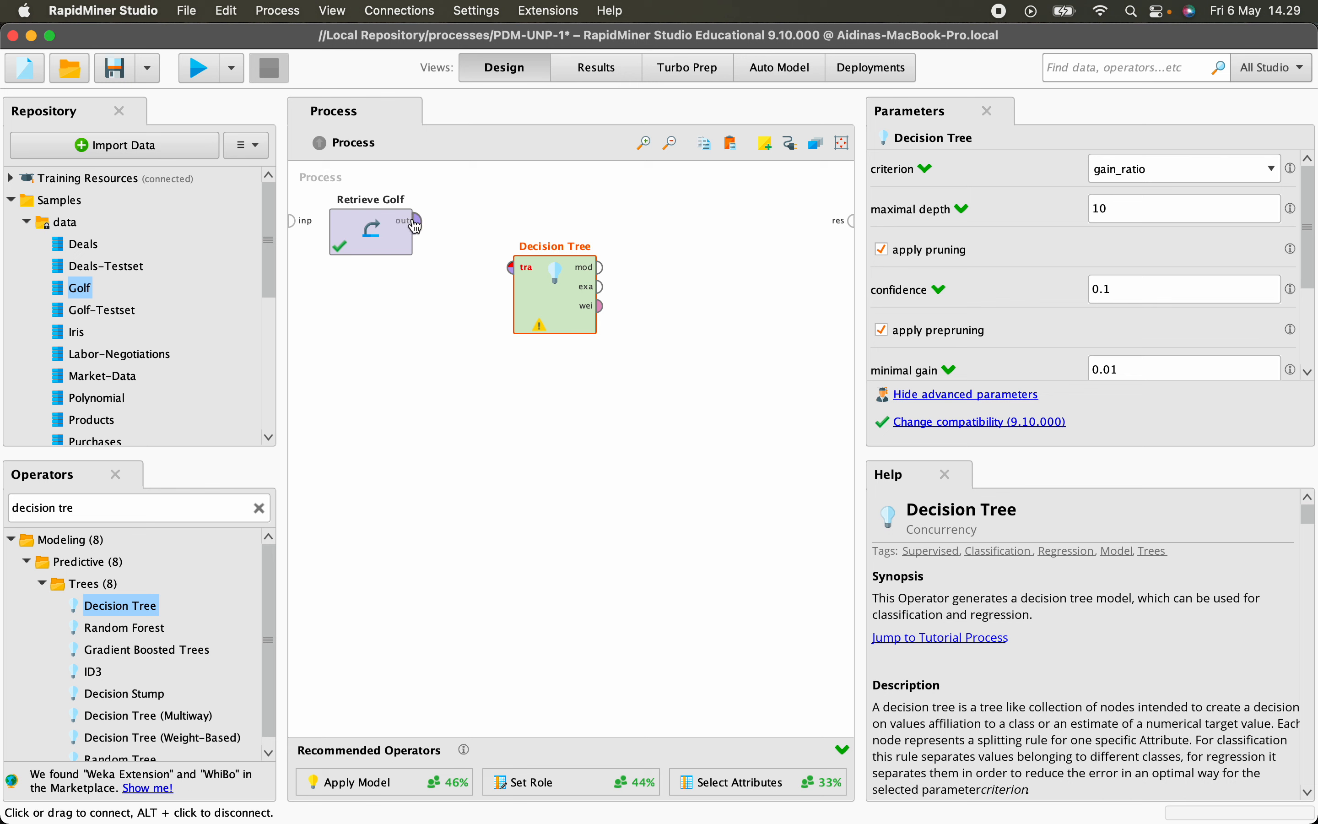
{"action": "mouse_move", "coordinate": [419, 223]}
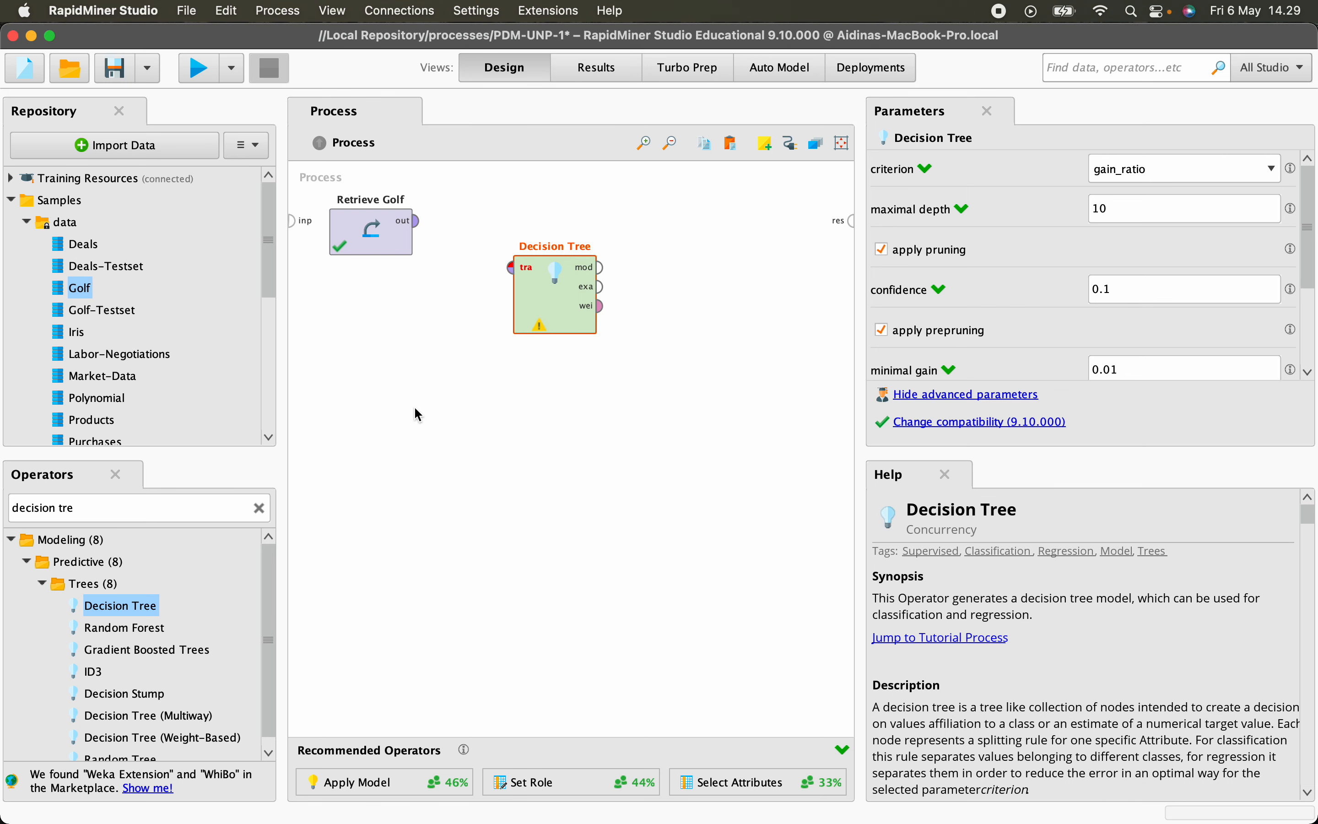
{"action": "key", "text": "super+z"}
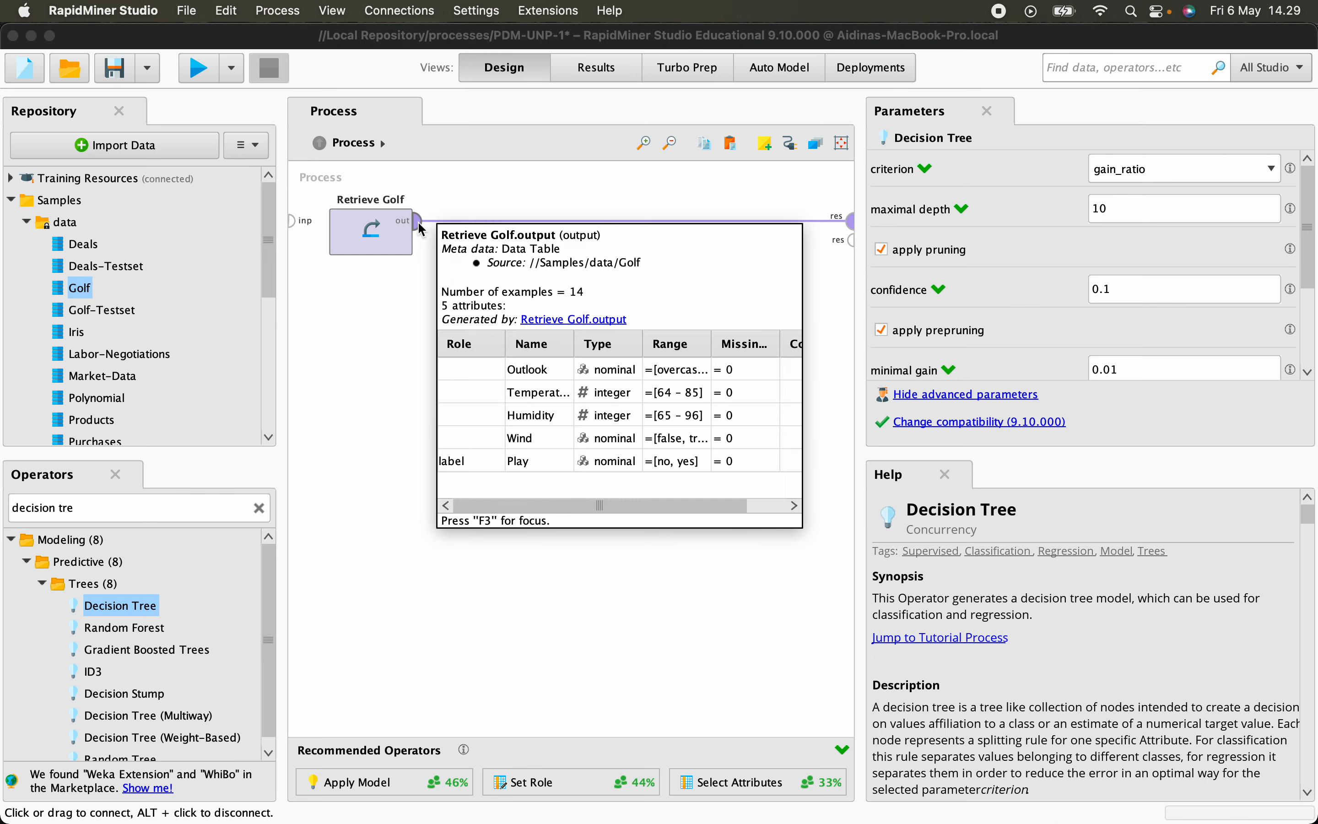
Step: Try connecting Retrieve Golf's output to the Decision Tree's training input, and undo that connection
{"action": "left_click", "coordinate": [418, 221]}
{"action": "left_click", "coordinate": [419, 221]}
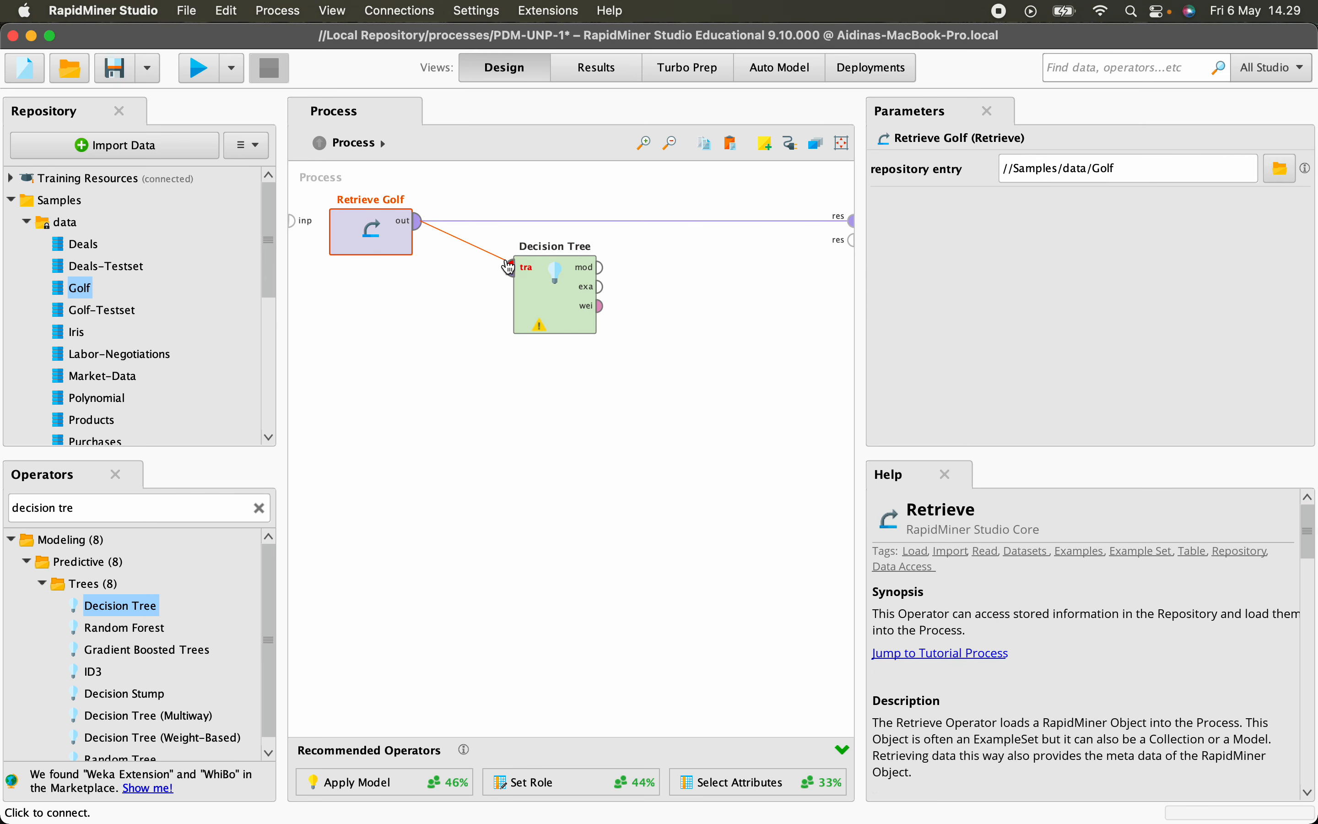
{"action": "left_click", "coordinate": [510, 267]}
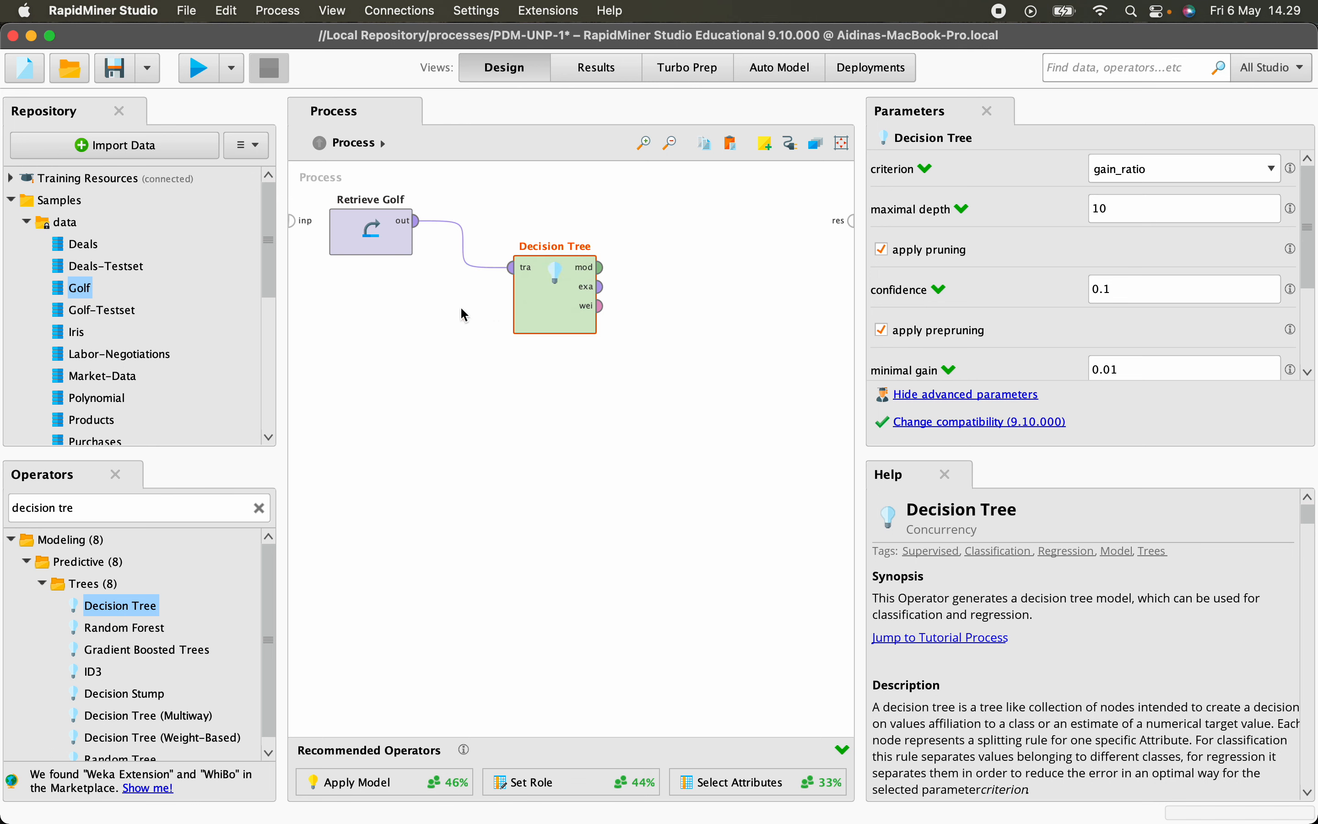
{"action": "key", "text": "super+z"}
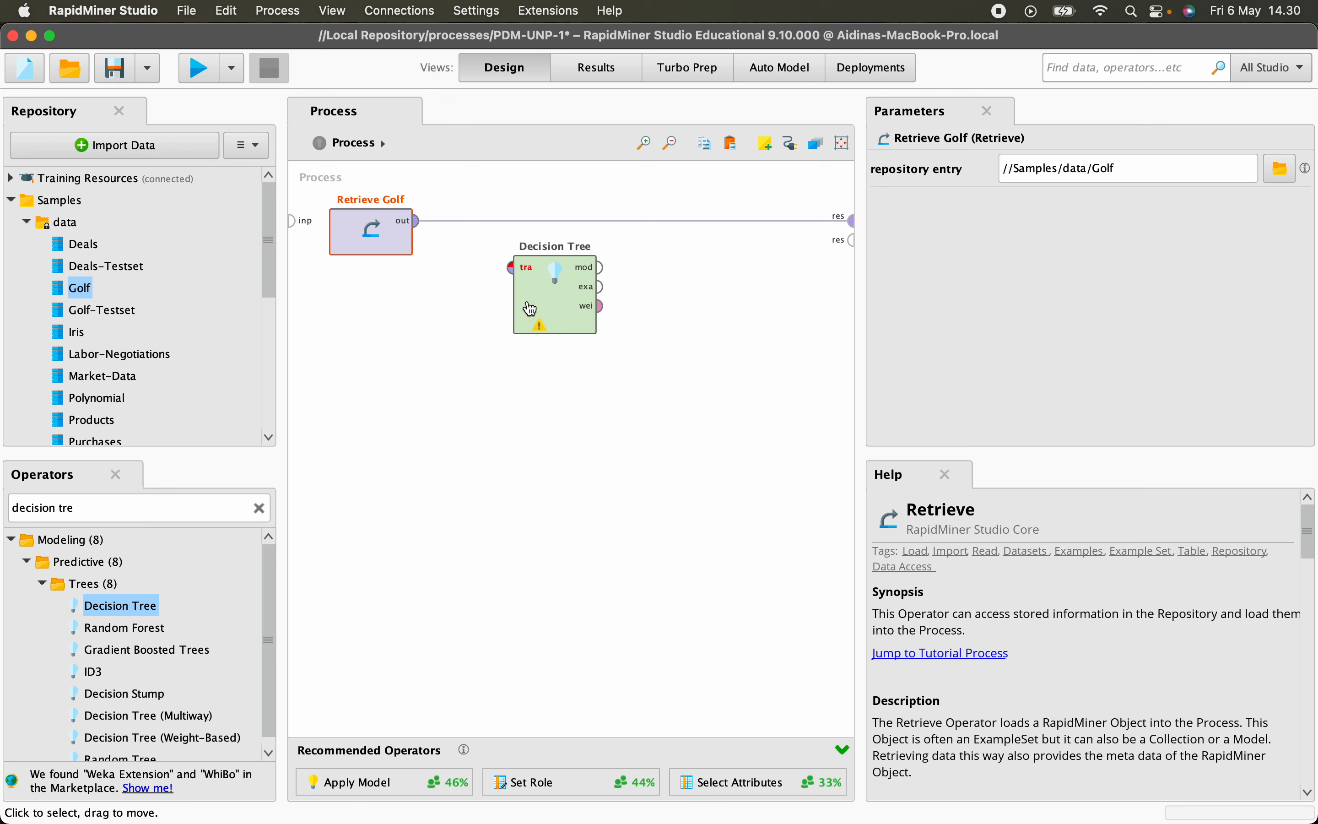
Step: Connect Retrieve Golf's output to the Decision Tree's training set input in place of its link to the result port
{"action": "left_click", "coordinate": [515, 272]}
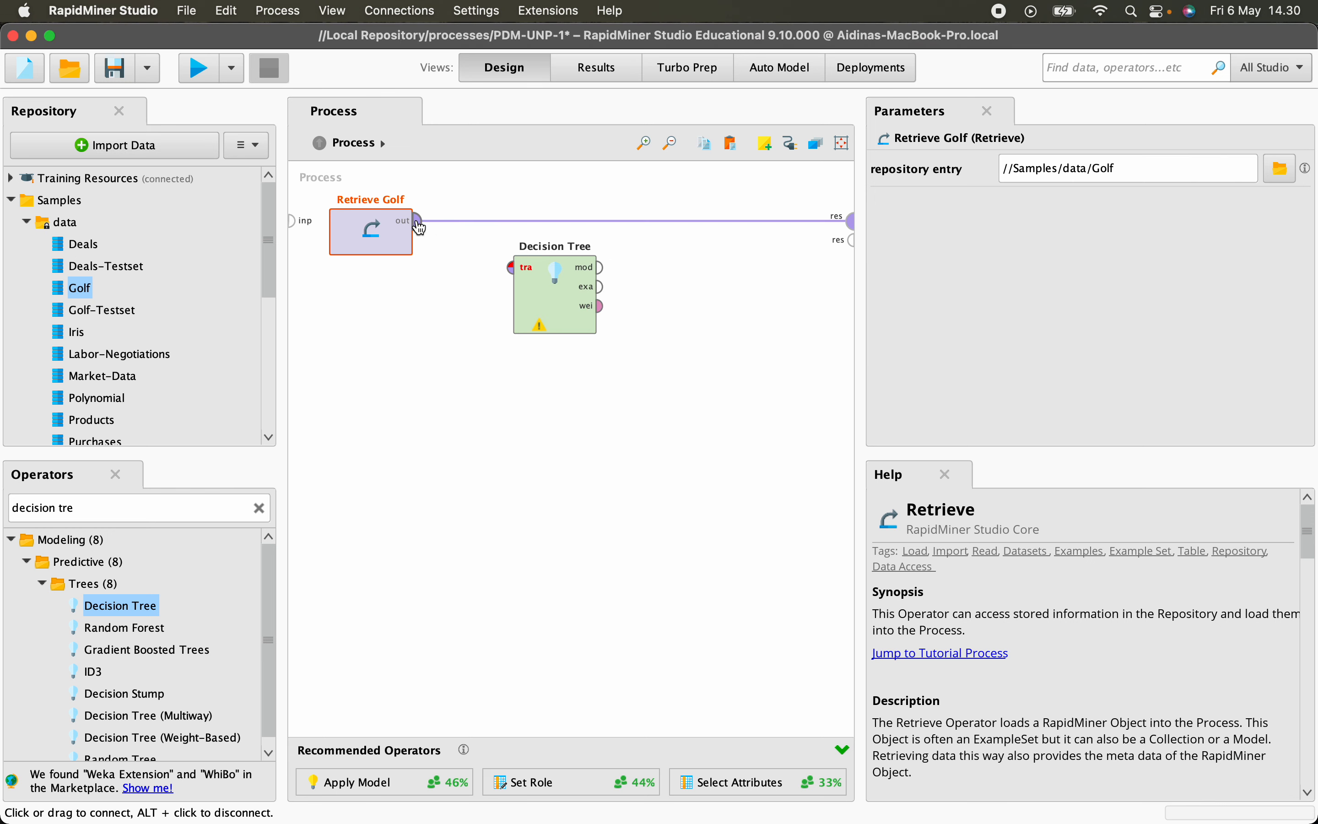
{"action": "left_click", "coordinate": [418, 222]}
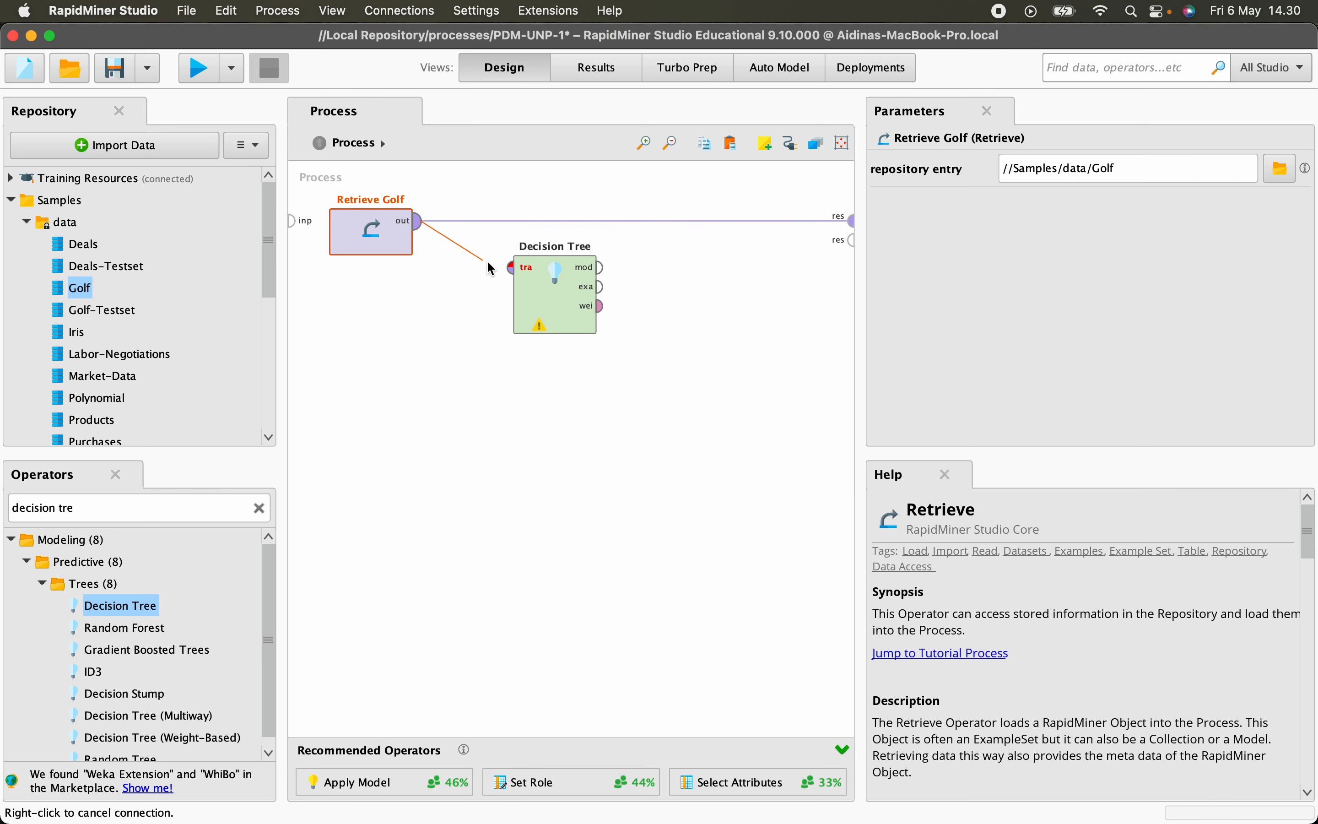
{"action": "left_click", "coordinate": [512, 271]}
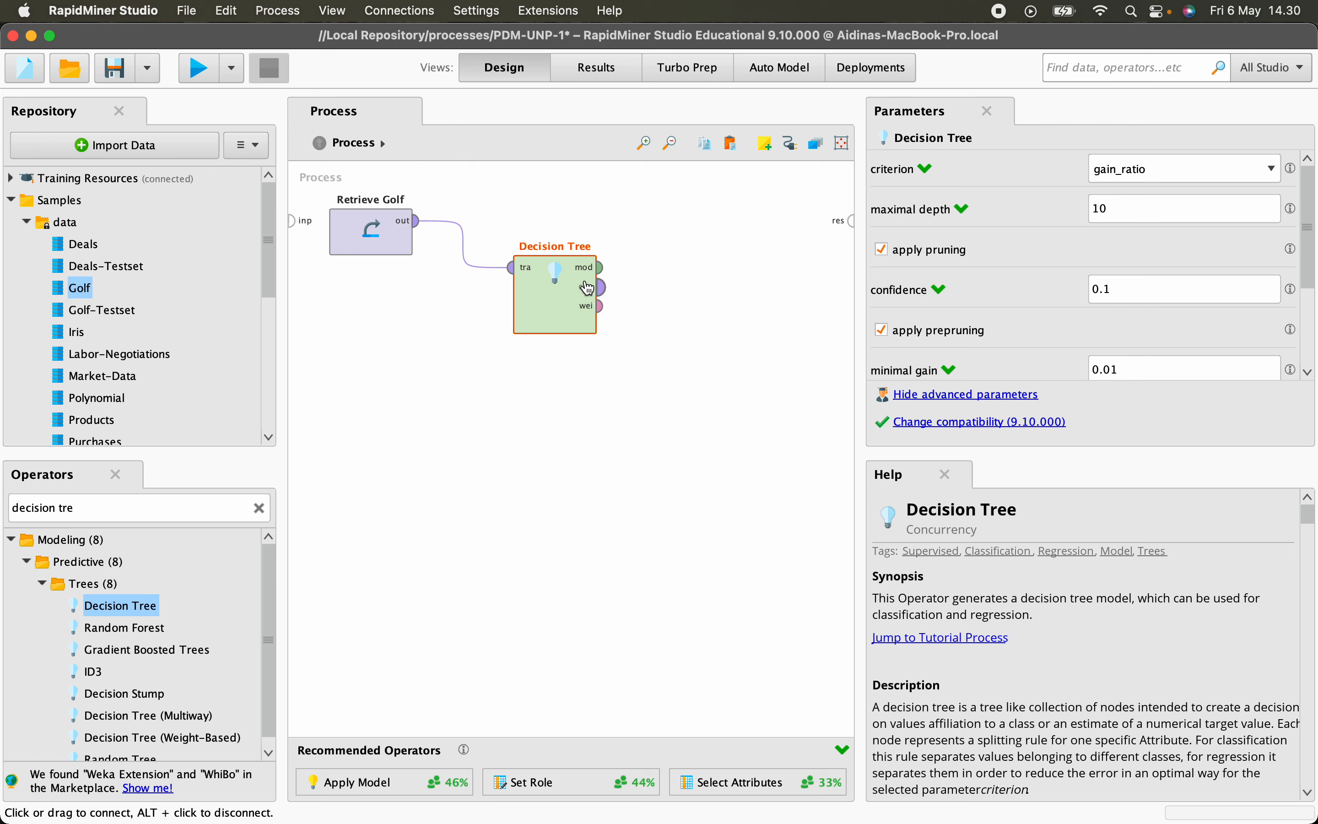
Step: Connect the Decision Tree's model output to the first result port of the process
{"action": "mouse_move", "coordinate": [605, 268]}
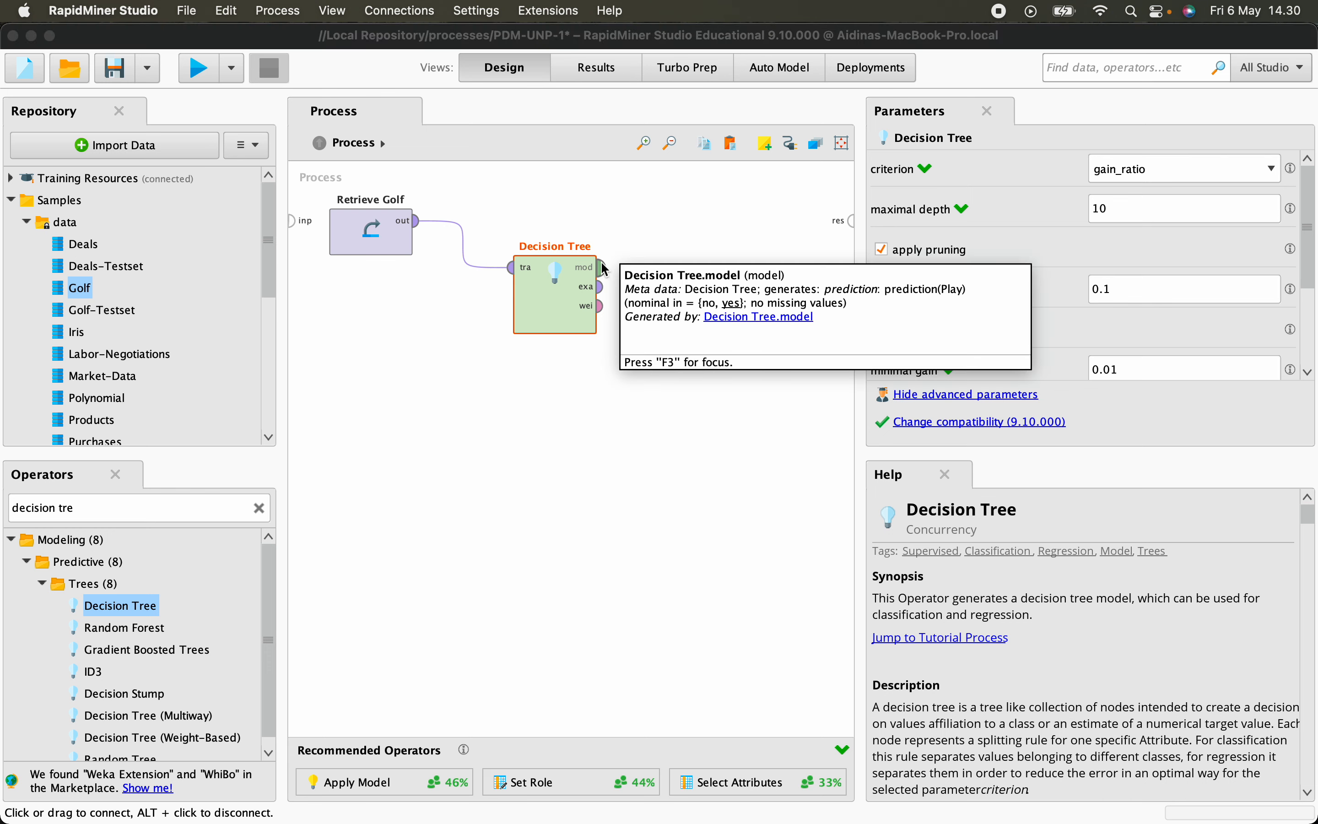
{"action": "left_click", "coordinate": [604, 268]}
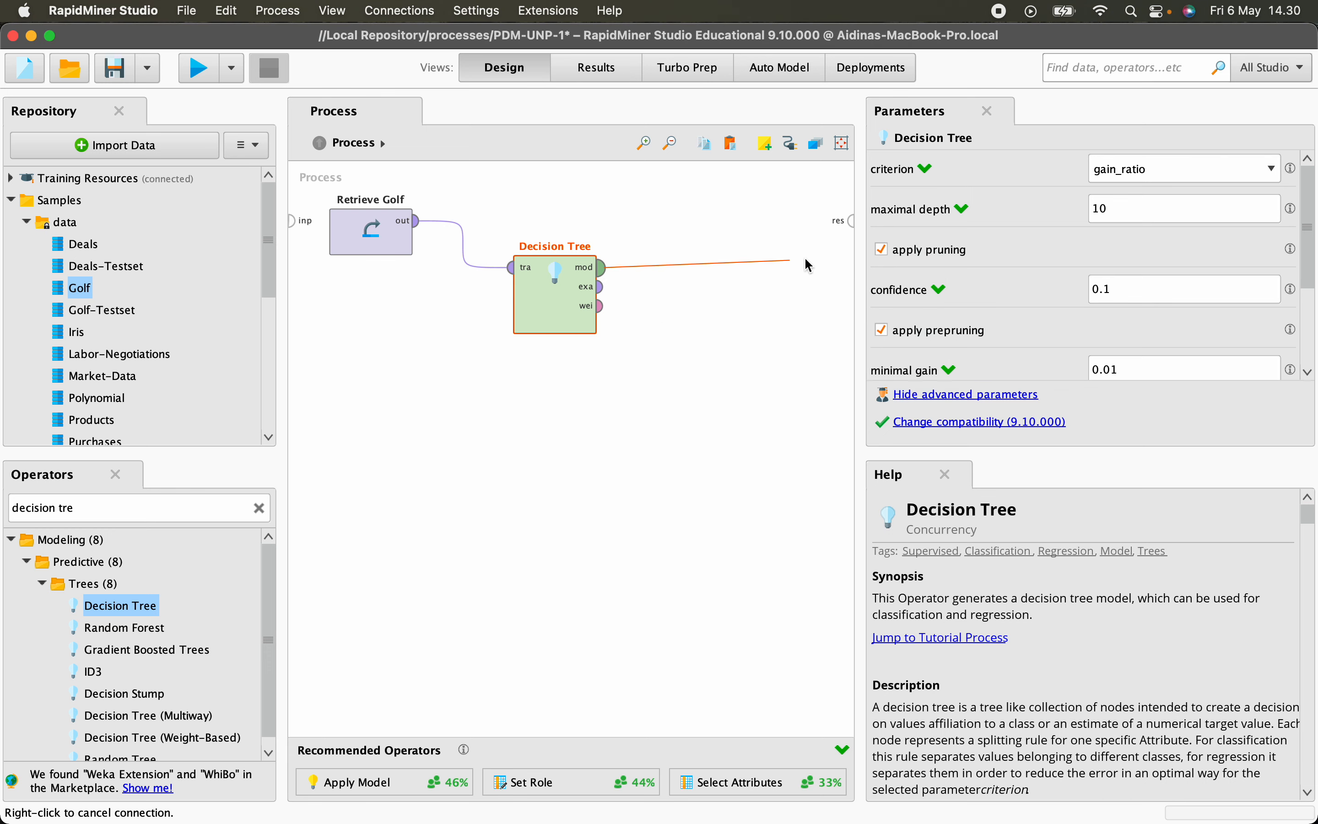
{"action": "left_click", "coordinate": [852, 221]}
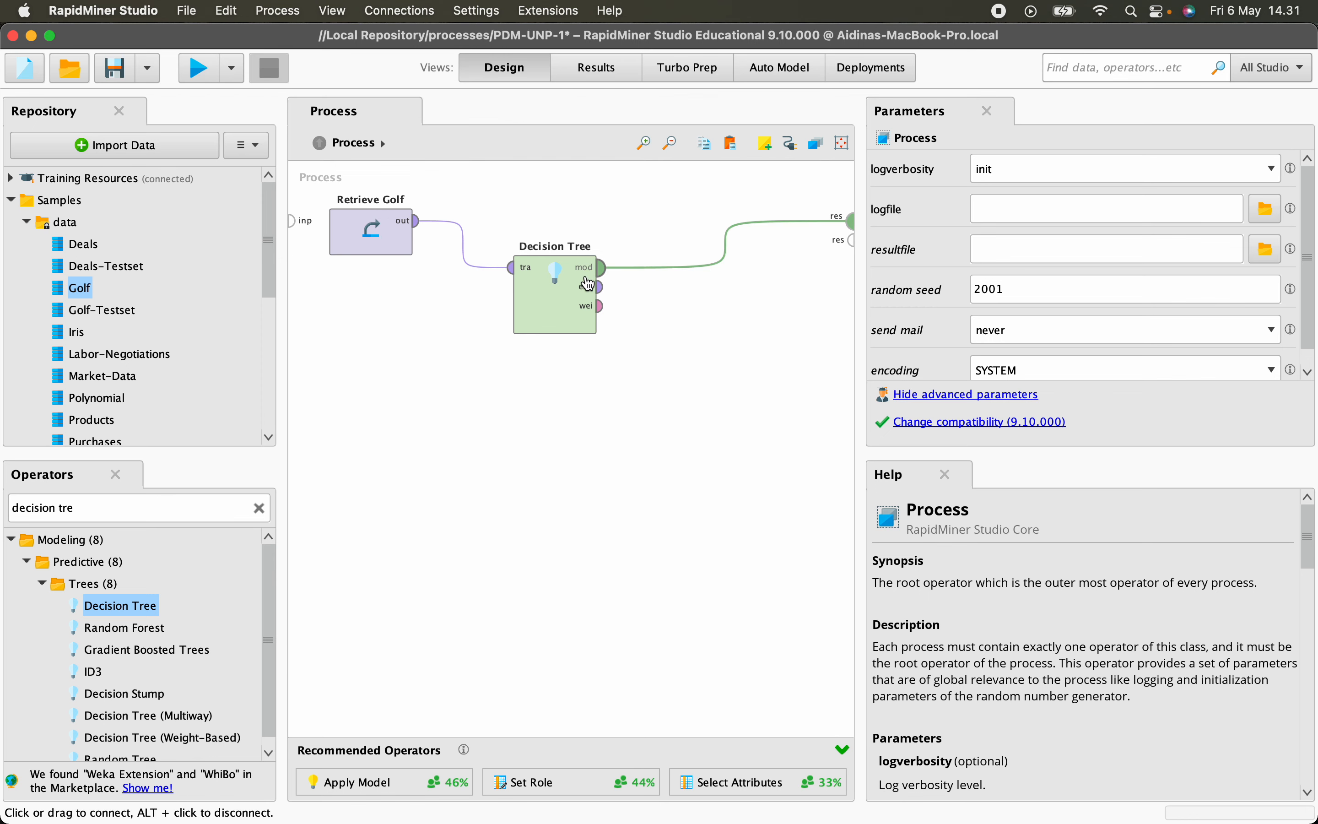
Step: Run the process and enlarge the resulting decision tree graph so its branches and leaf labels are readable
{"action": "left_click", "coordinate": [200, 77]}
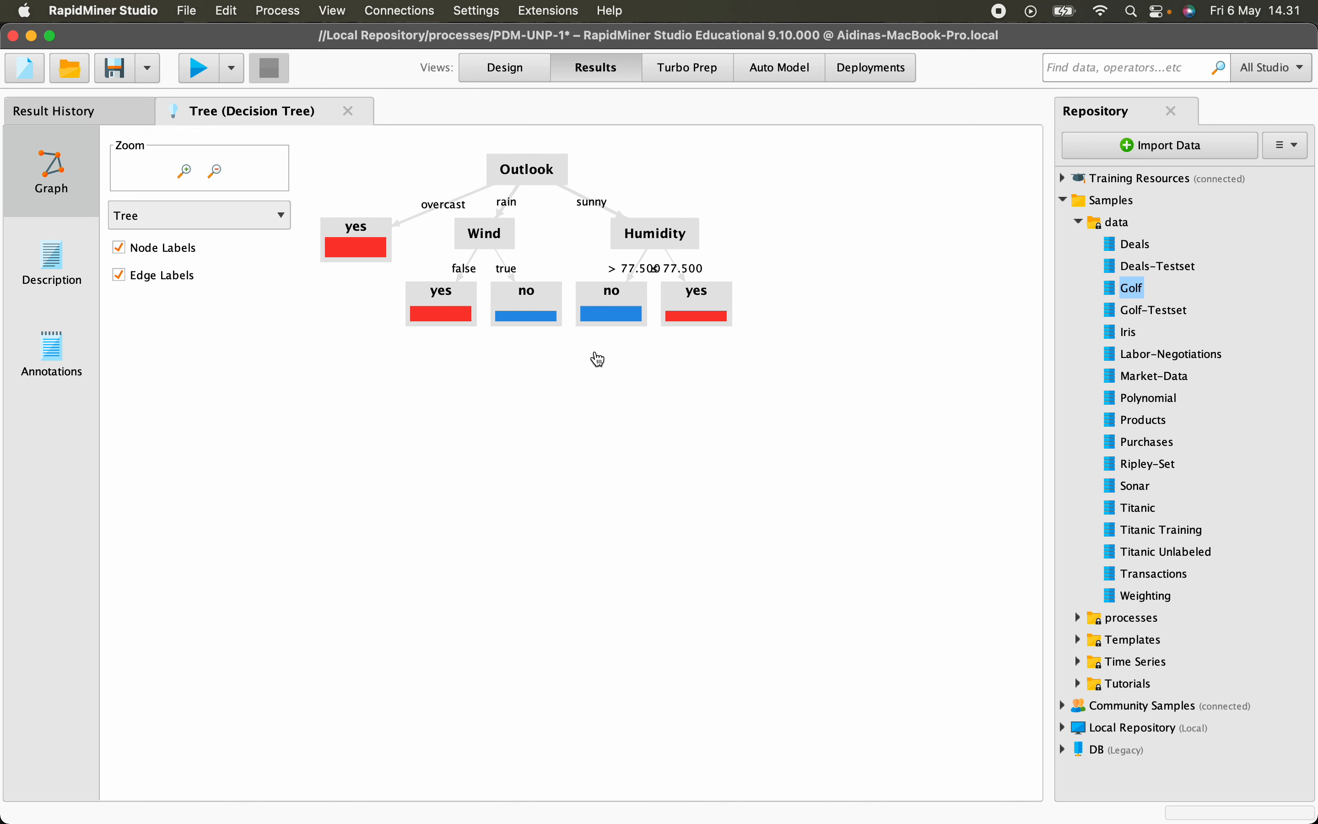
{"action": "scroll", "coordinate": [592, 588], "scroll_direction": "down", "scroll_amount": 4}
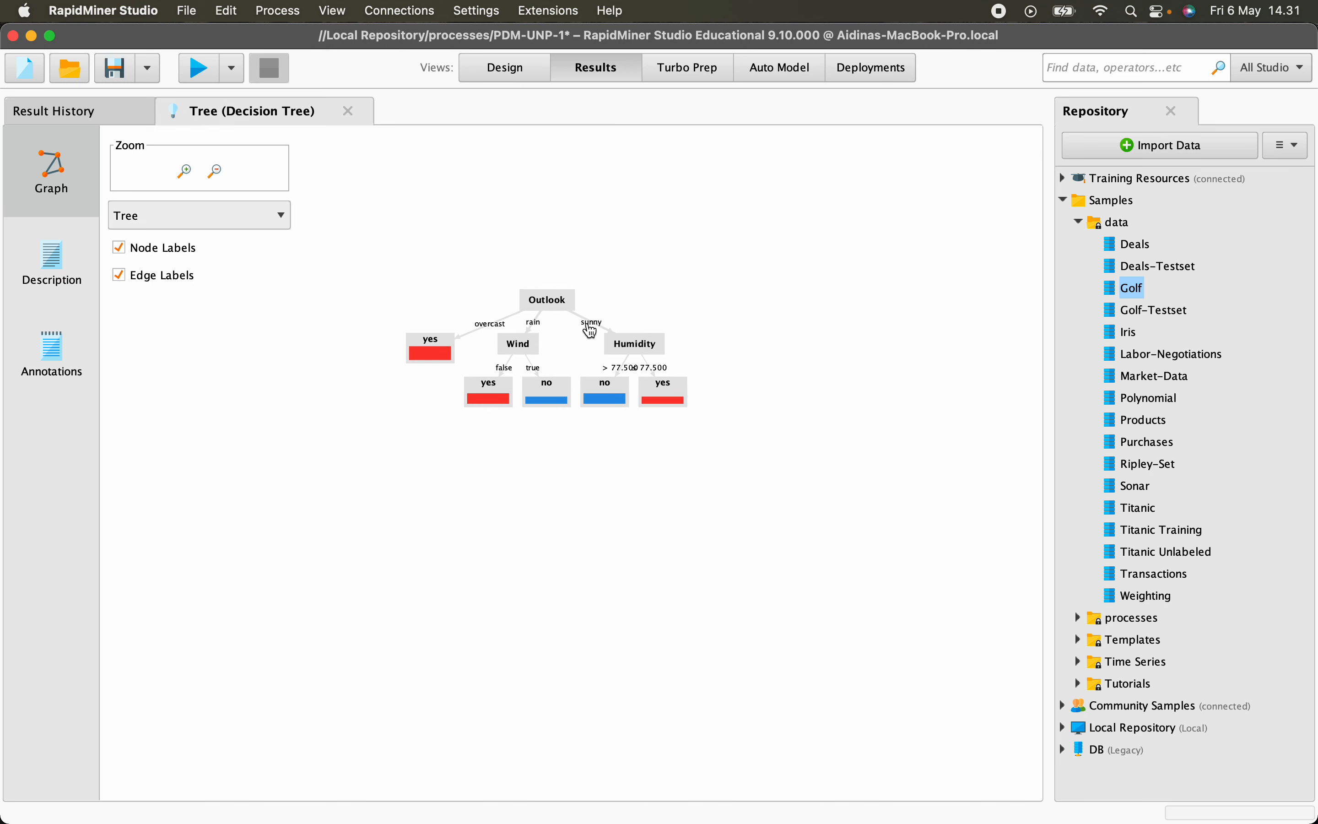
{"action": "scroll", "coordinate": [885, 385], "scroll_direction": "up", "scroll_amount": 3}
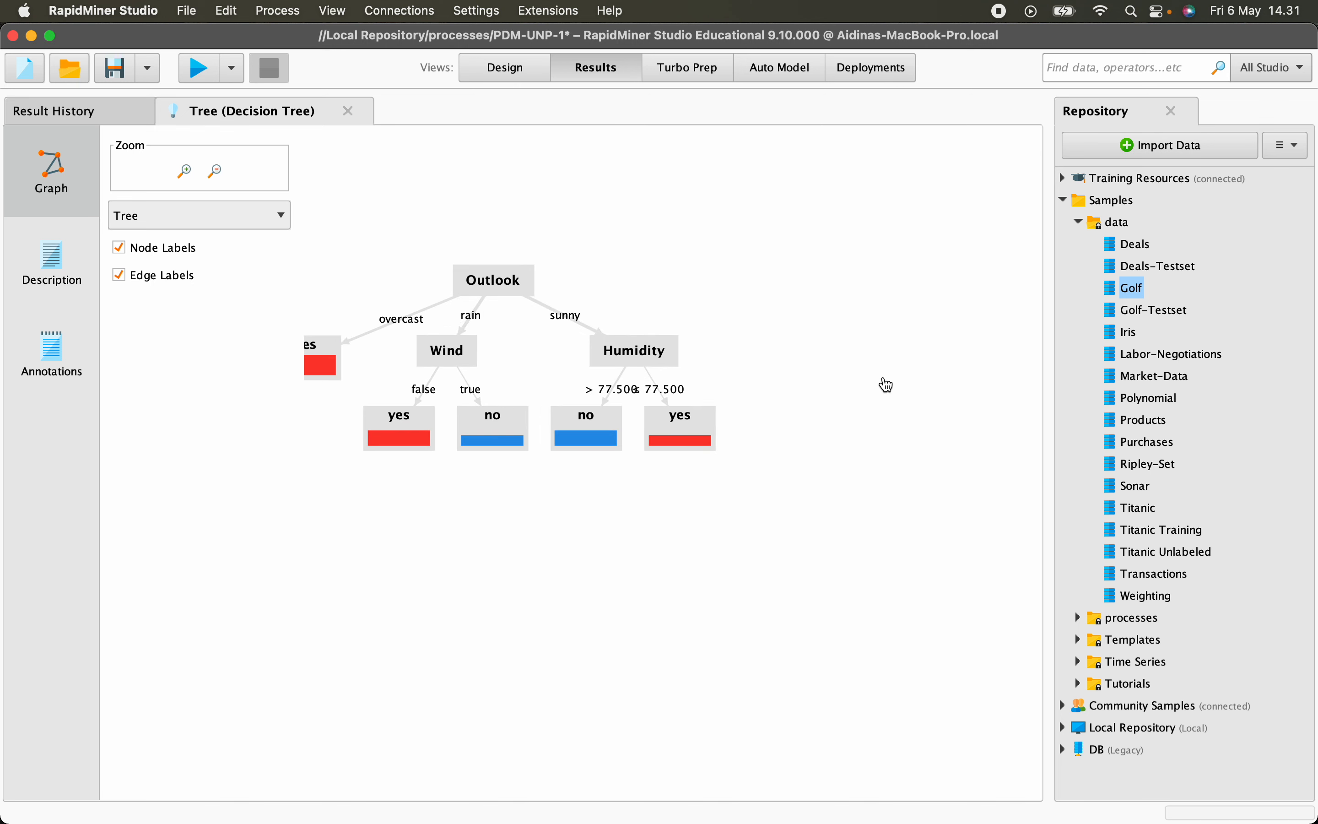
{"action": "scroll", "coordinate": [886, 384], "scroll_direction": "down", "scroll_amount": 3}
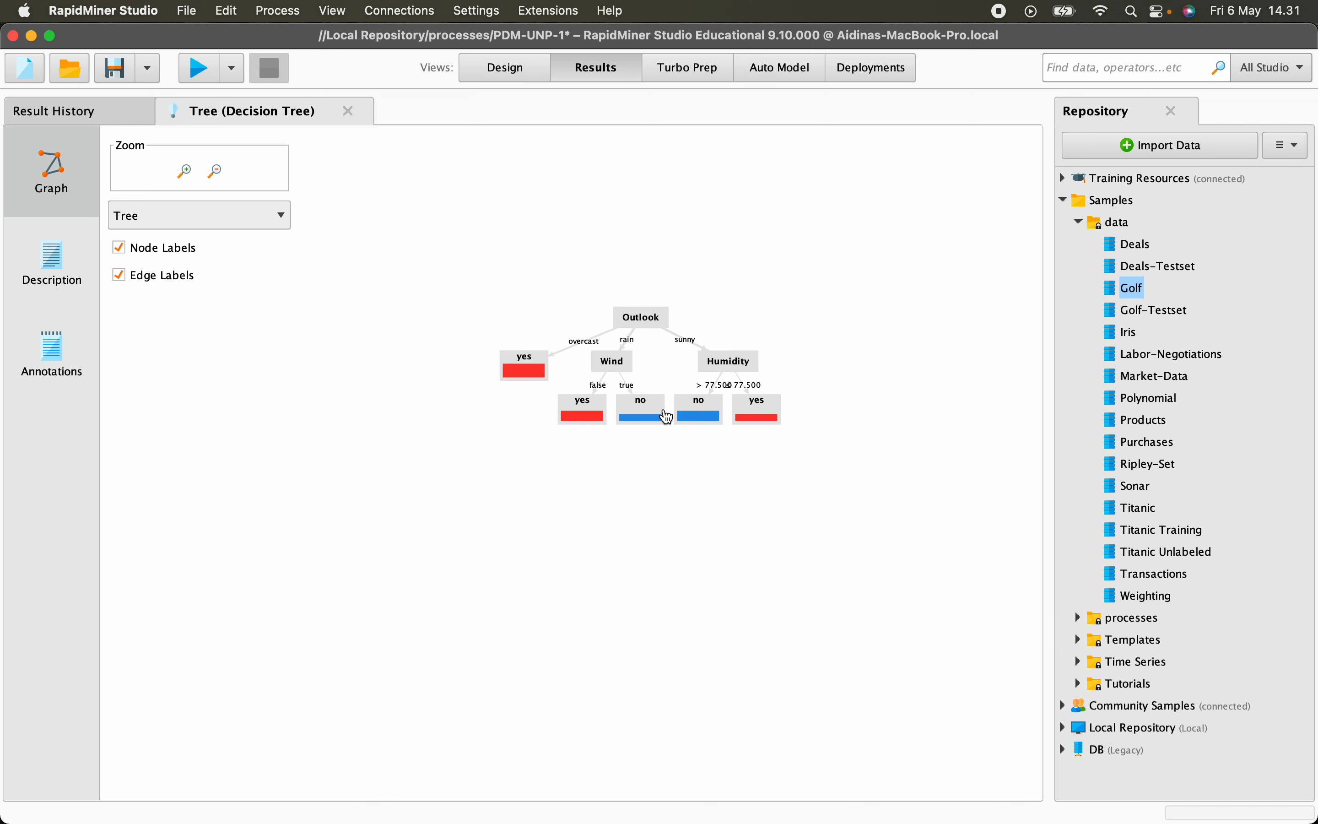
{"action": "scroll", "coordinate": [677, 473], "scroll_direction": "up", "scroll_amount": 3}
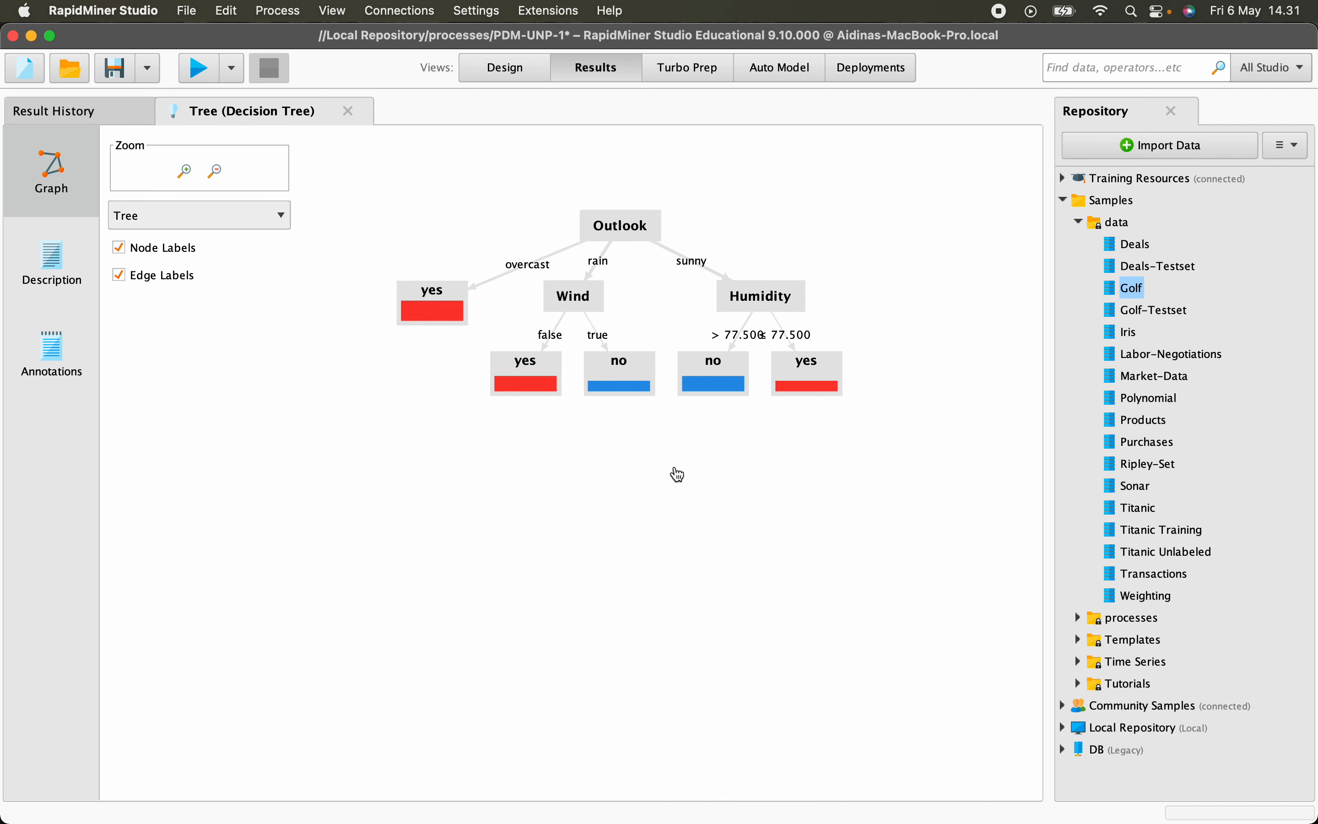
{"action": "scroll", "coordinate": [599, 202], "scroll_direction": "down", "scroll_amount": 3}
{"action": "scroll", "coordinate": [599, 203], "scroll_direction": "up", "scroll_amount": 3}
{"action": "scroll", "coordinate": [599, 203], "scroll_direction": "up", "scroll_amount": 3}
{"action": "scroll", "coordinate": [599, 203], "scroll_direction": "down", "scroll_amount": 2}
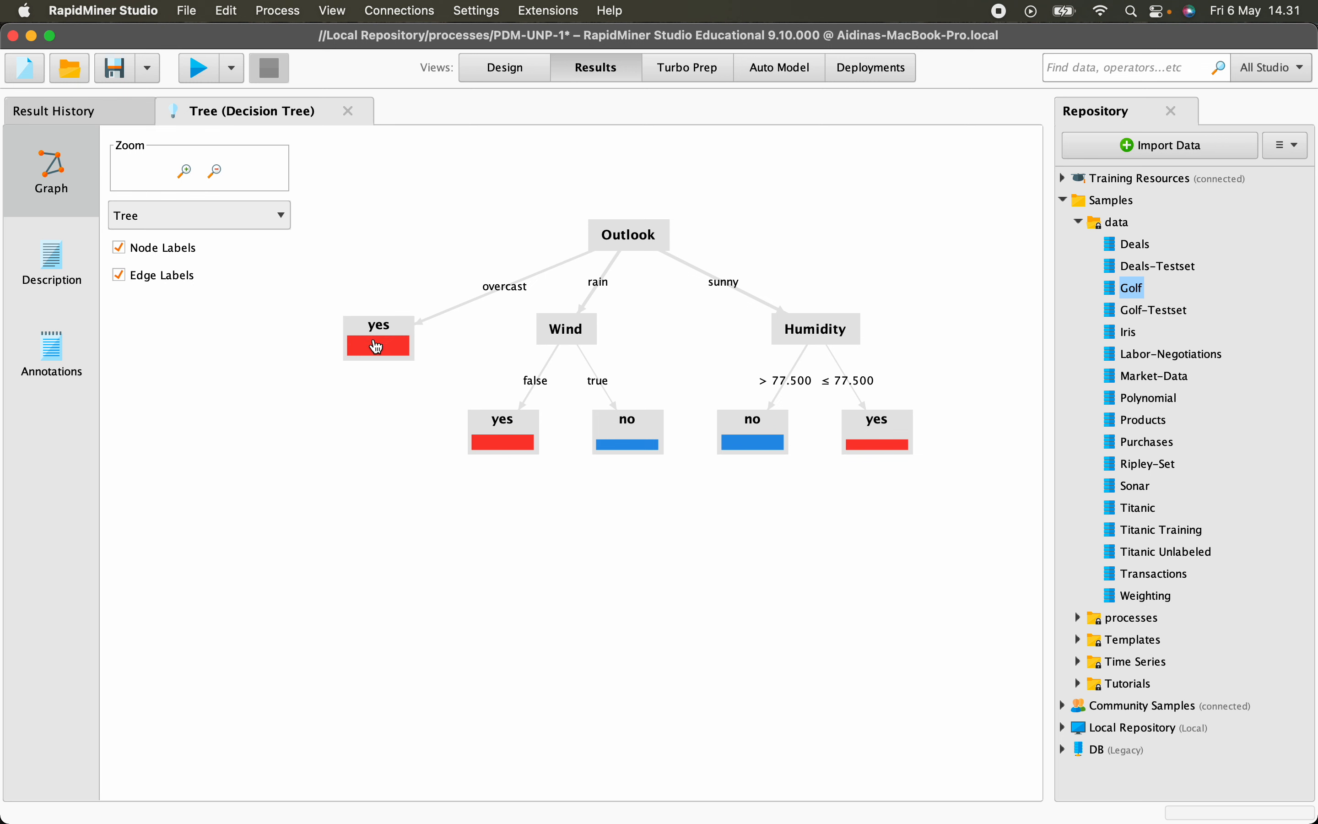
Step: Examine the tree's overcast leaf and Wind branch, read the tree's text description, and return to its graph
{"action": "mouse_move", "coordinate": [375, 345]}
{"action": "mouse_move", "coordinate": [569, 339]}
{"action": "mouse_move", "coordinate": [502, 448]}
{"action": "mouse_move", "coordinate": [616, 435]}
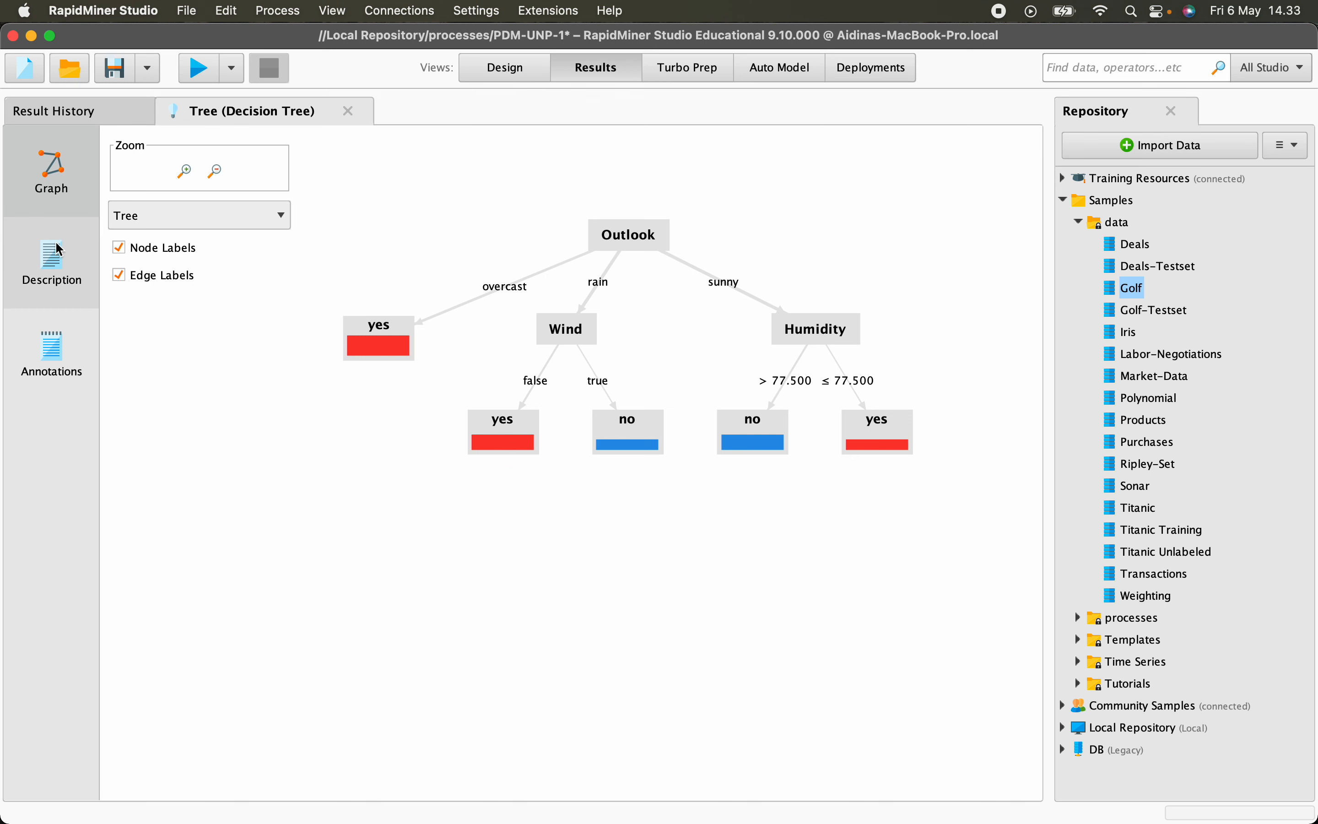
{"action": "left_click", "coordinate": [41, 267]}
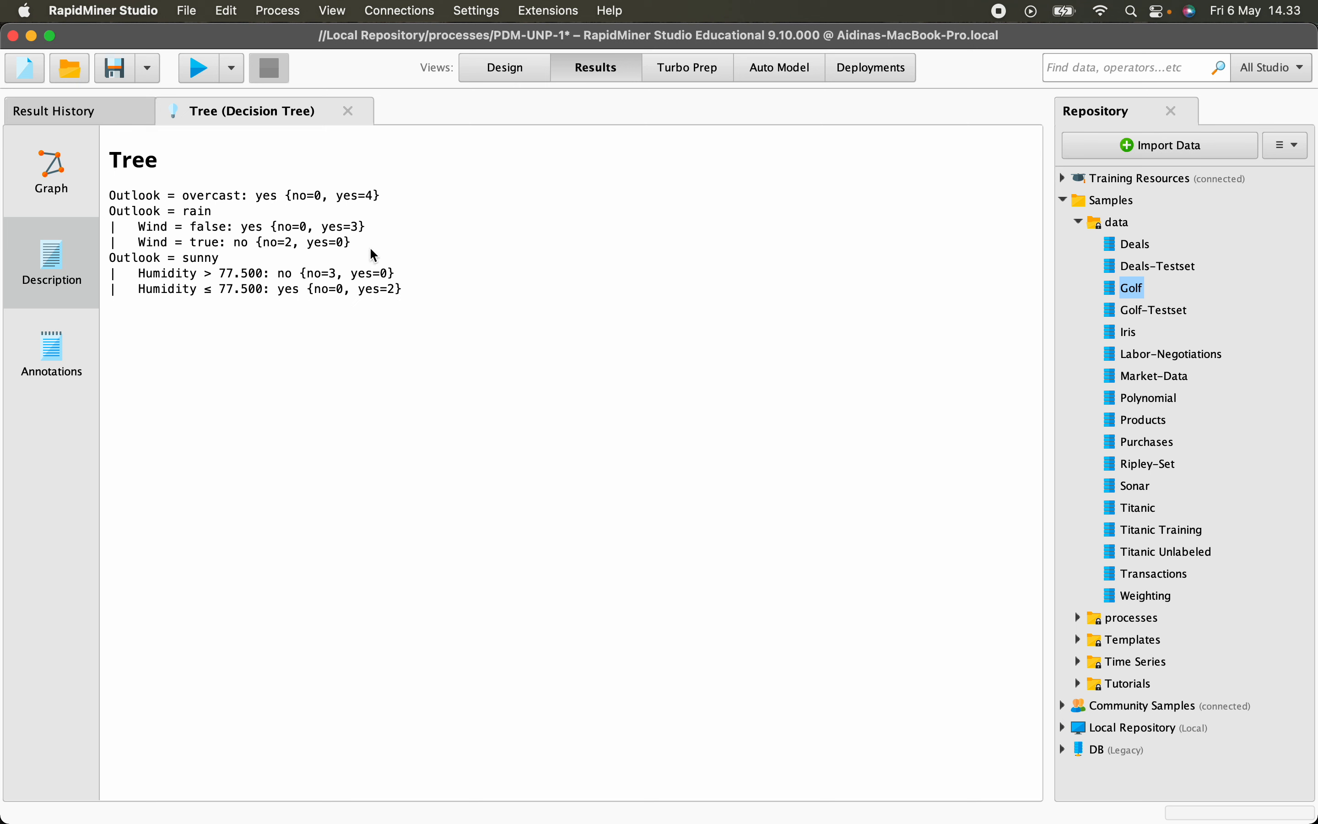
{"action": "left_click", "coordinate": [44, 174]}
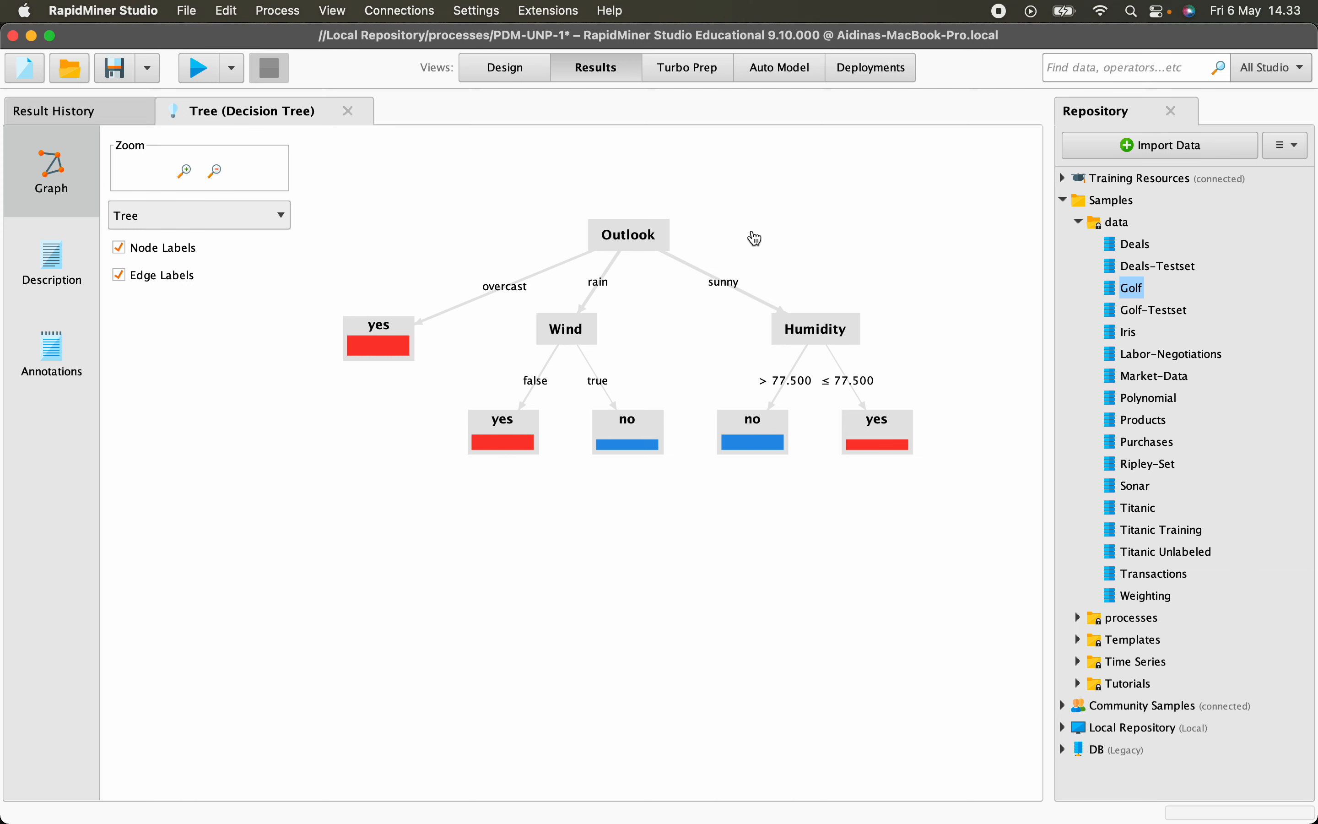
Step: Return to the process design and connect the Decision Tree's example set output to the second result port
{"action": "left_click", "coordinate": [503, 72]}
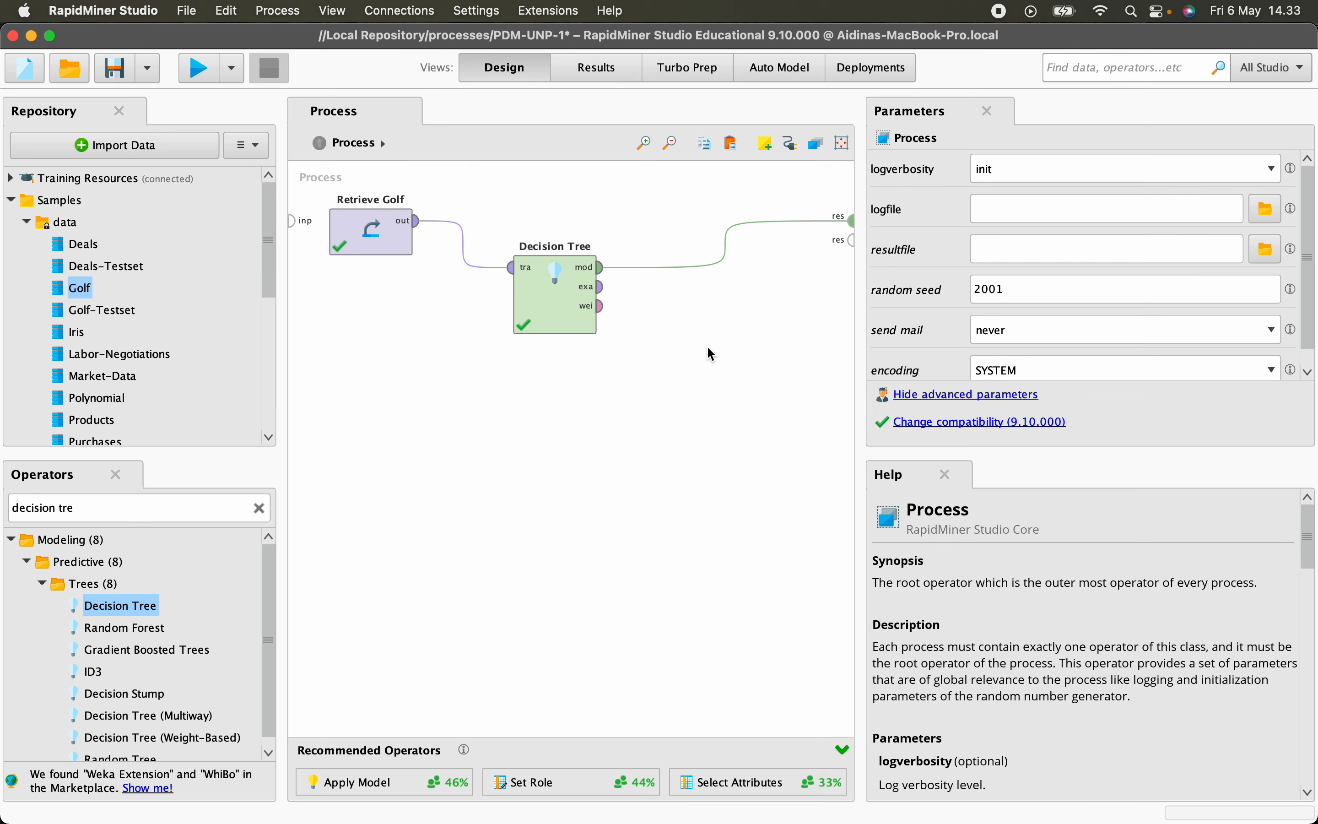
{"action": "left_click", "coordinate": [601, 297]}
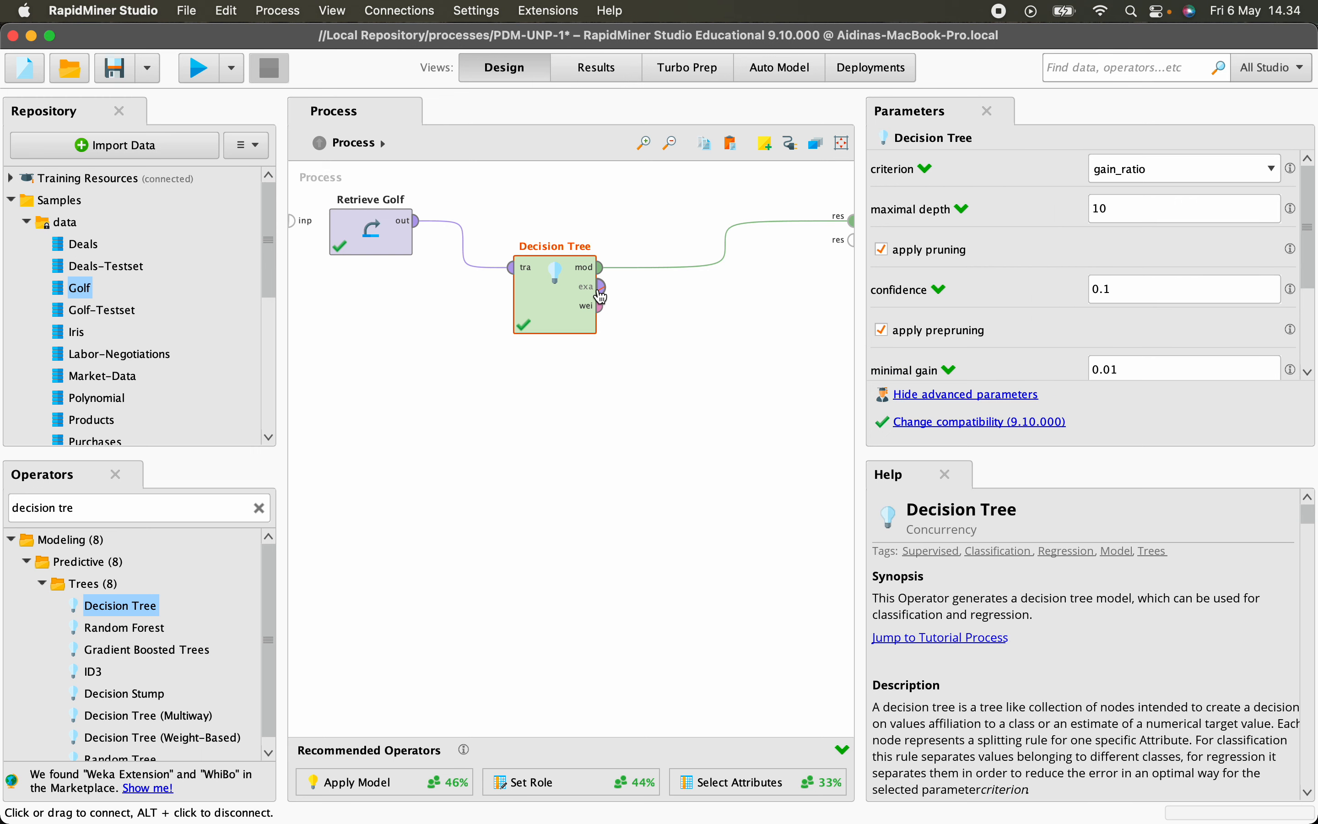
{"action": "left_click", "coordinate": [601, 297]}
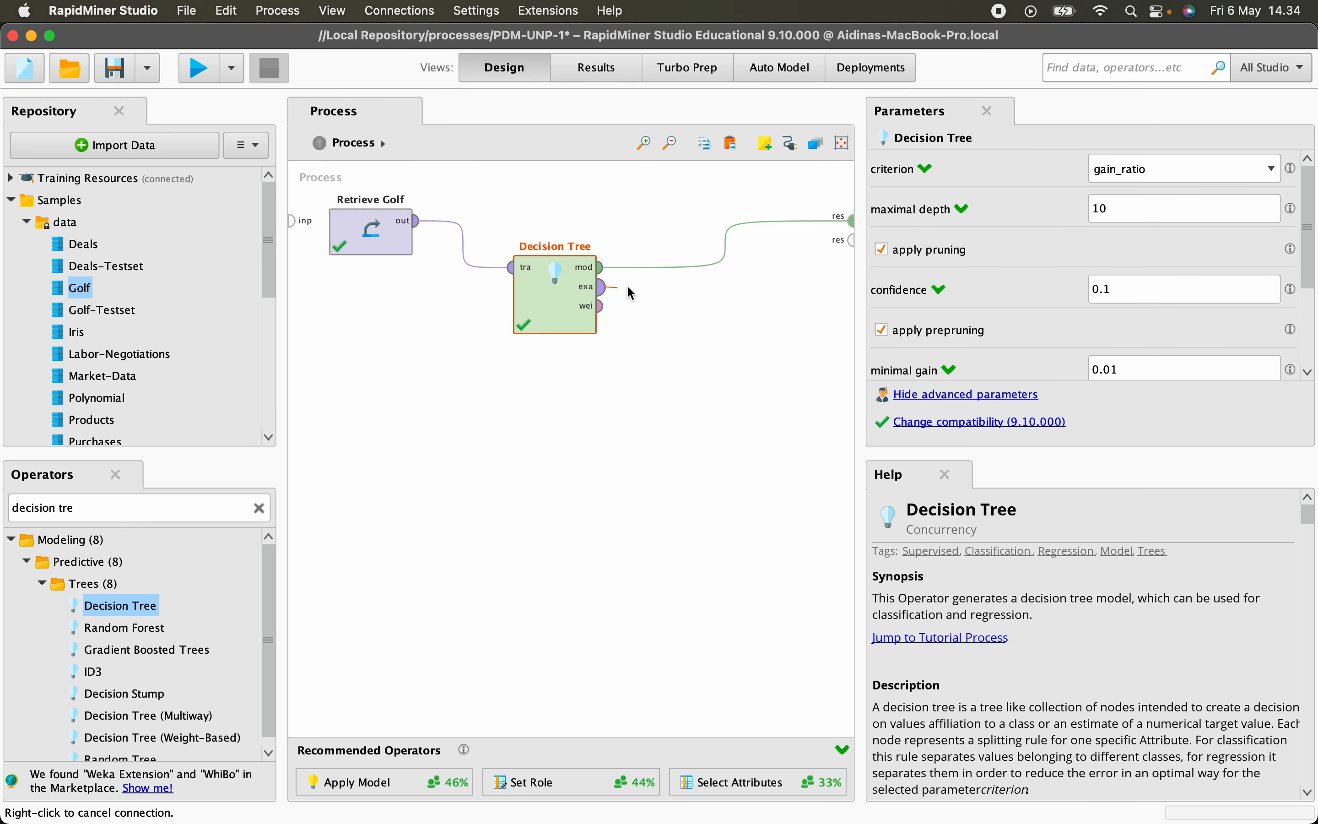
{"action": "left_click", "coordinate": [852, 243]}
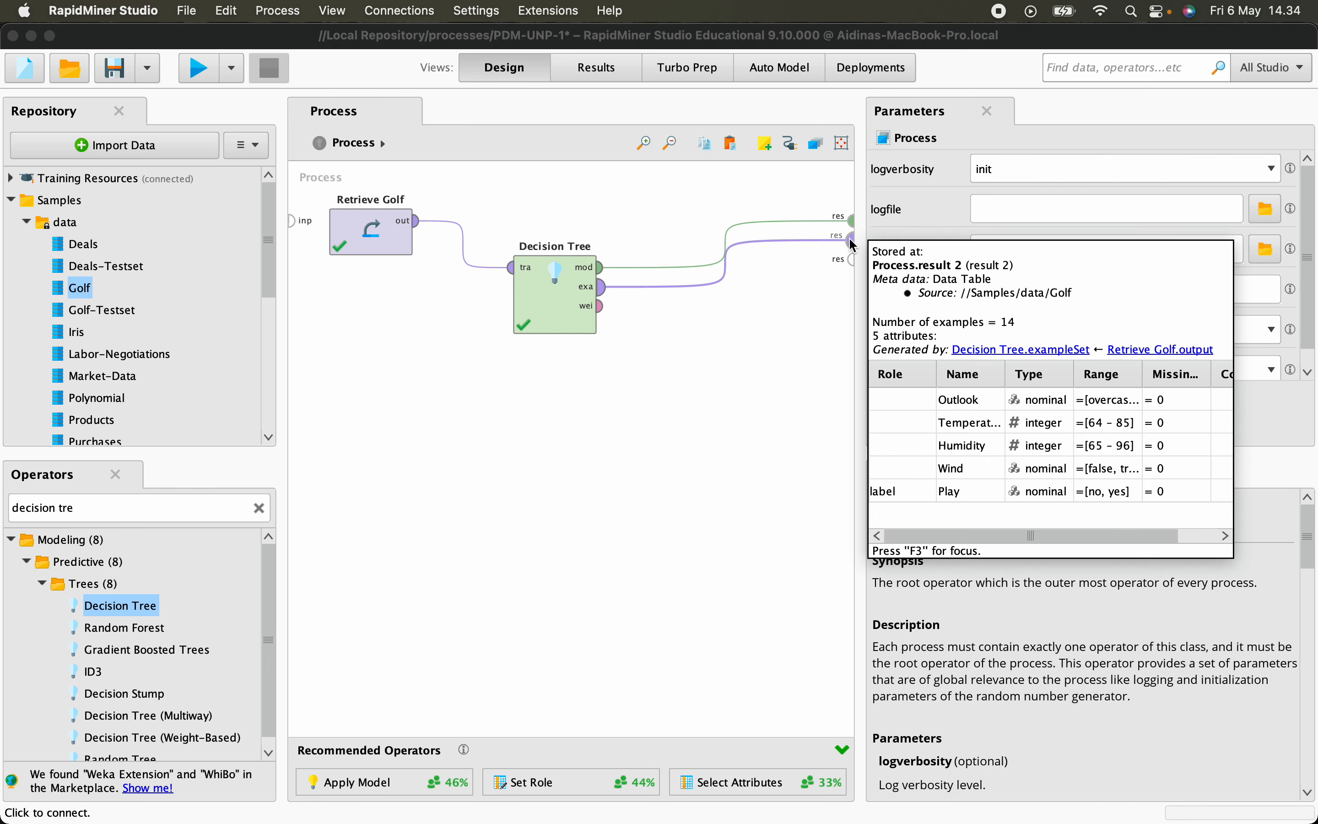
Step: Connect the Decision Tree's weights output to the third result port and run the process
{"action": "mouse_move", "coordinate": [595, 316]}
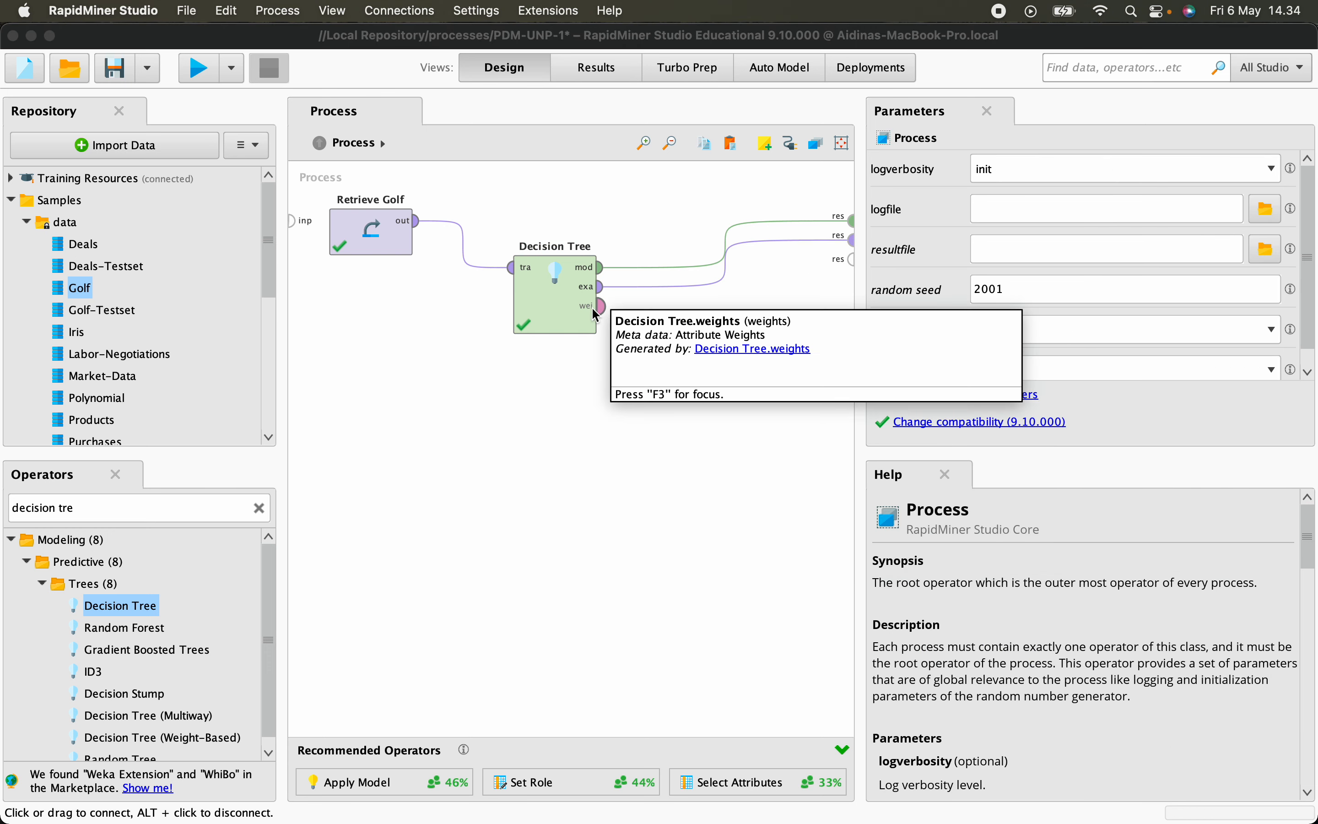
{"action": "left_click", "coordinate": [601, 311]}
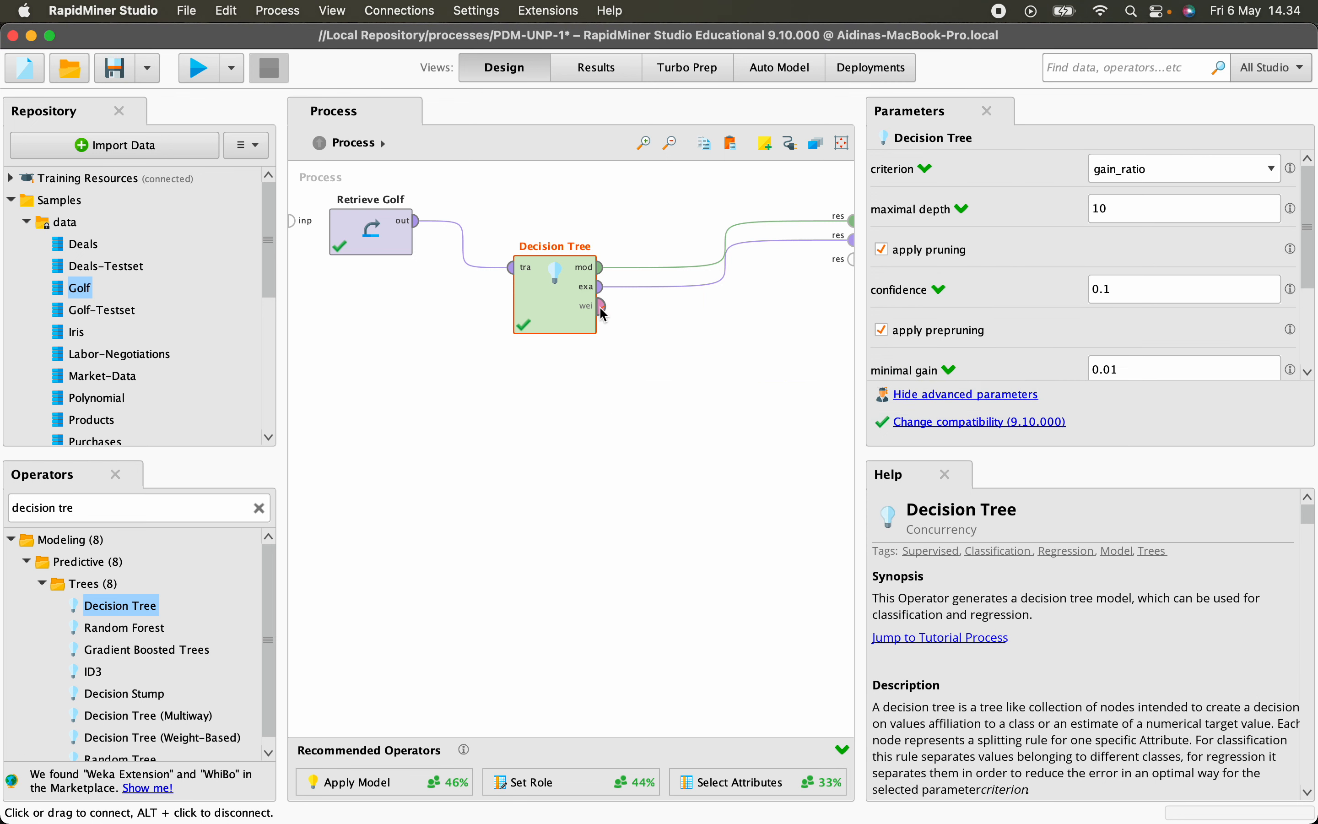
{"action": "left_click", "coordinate": [601, 308]}
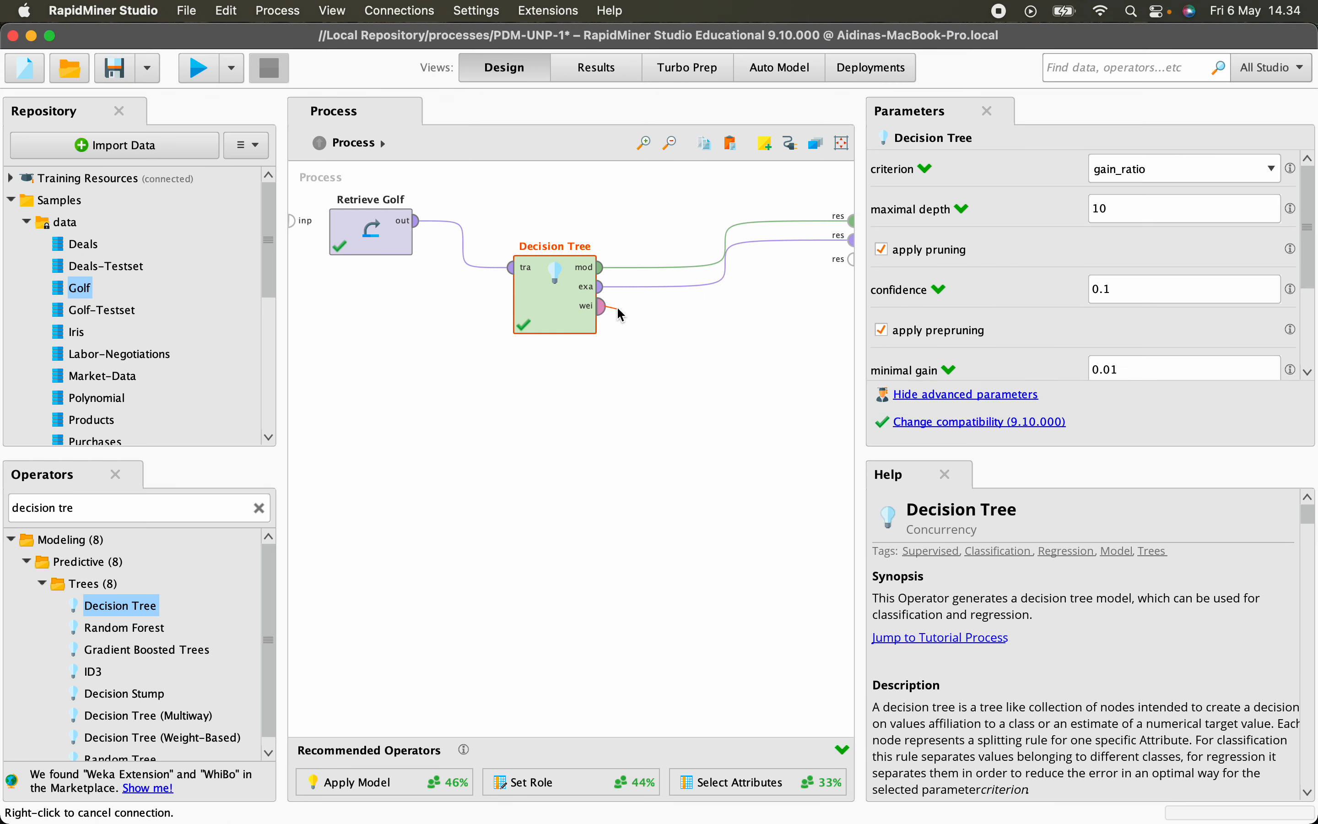
{"action": "left_click", "coordinate": [853, 267]}
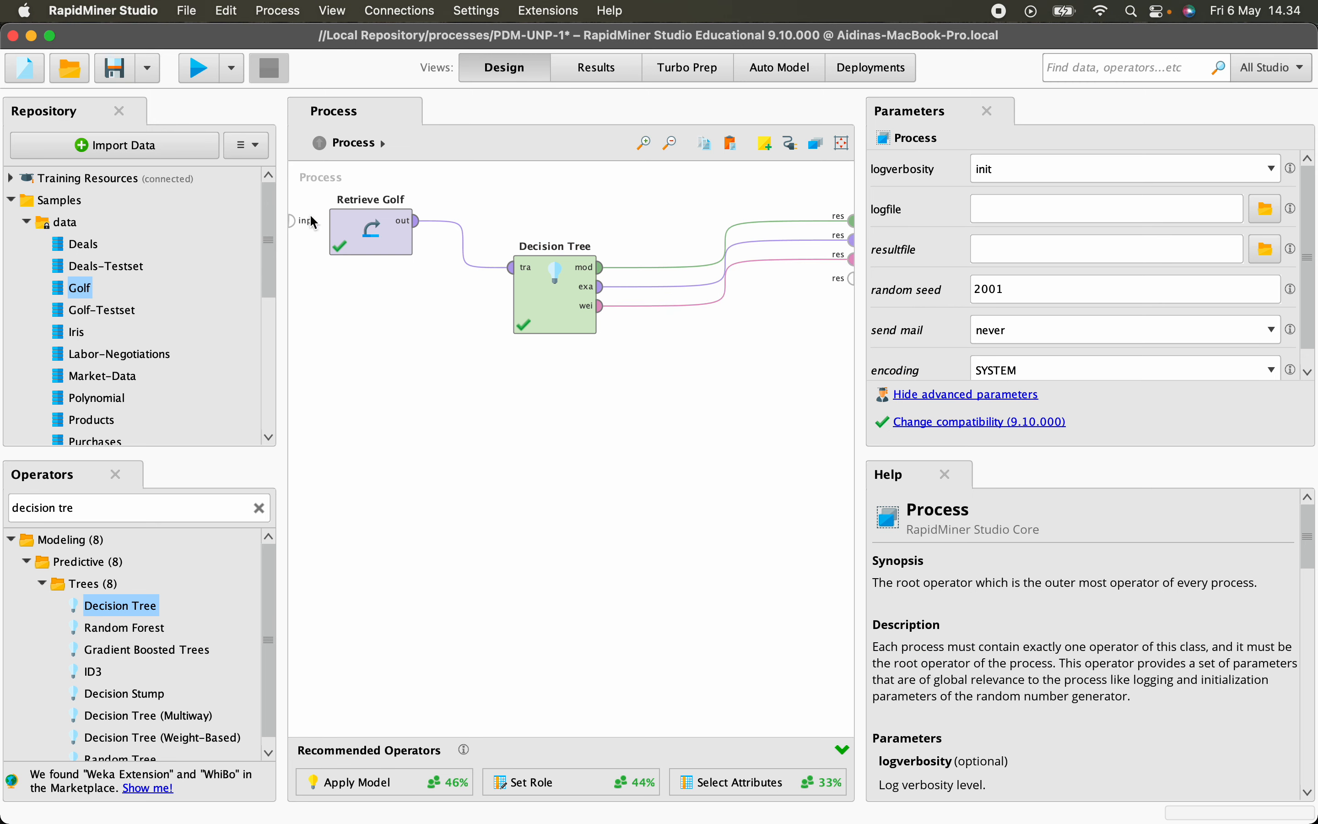
{"action": "left_click", "coordinate": [199, 71]}
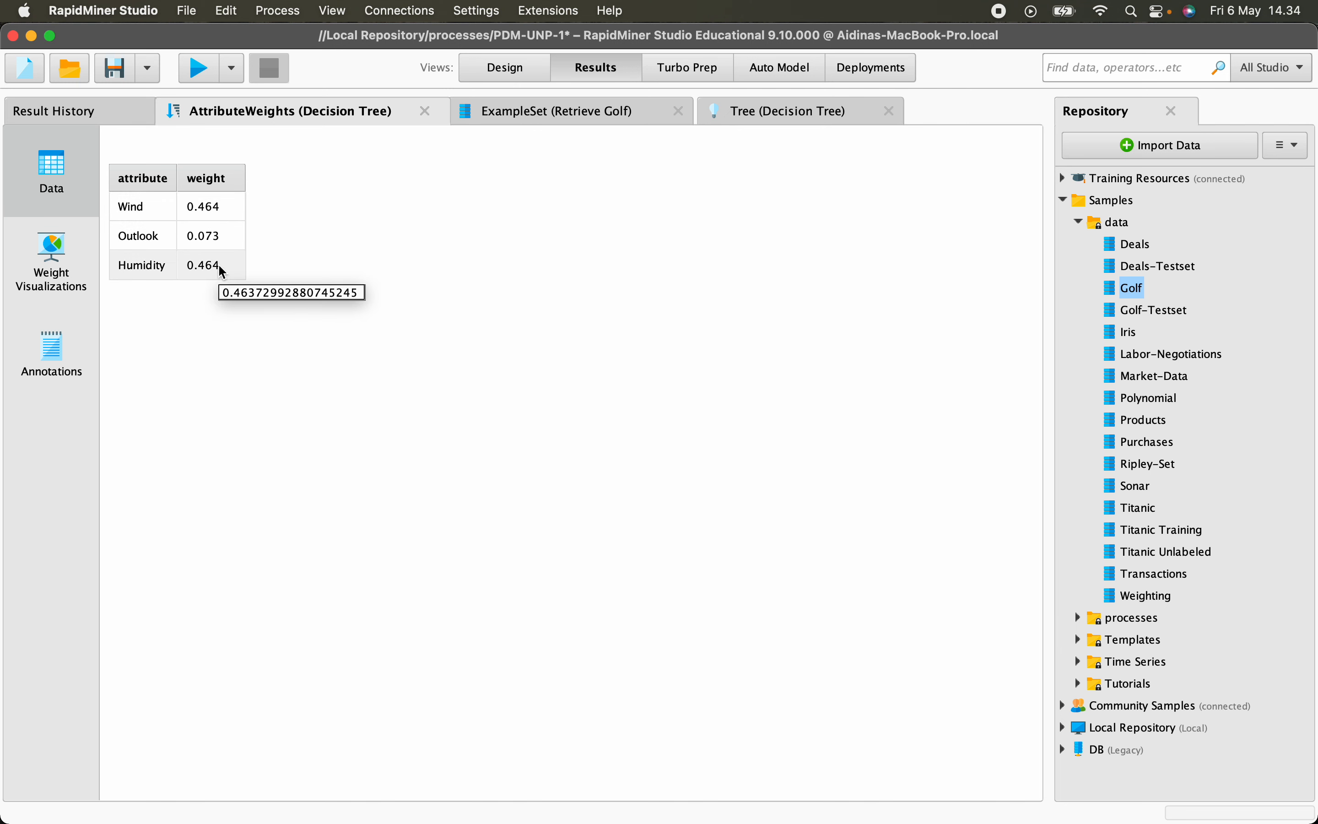
Step: Calculate the sum of the three attribute weights in Spotlight as 0,464+0,464+0,073, and close the search
{"action": "key", "text": "super+space"}
{"action": "type", "text": "0"}
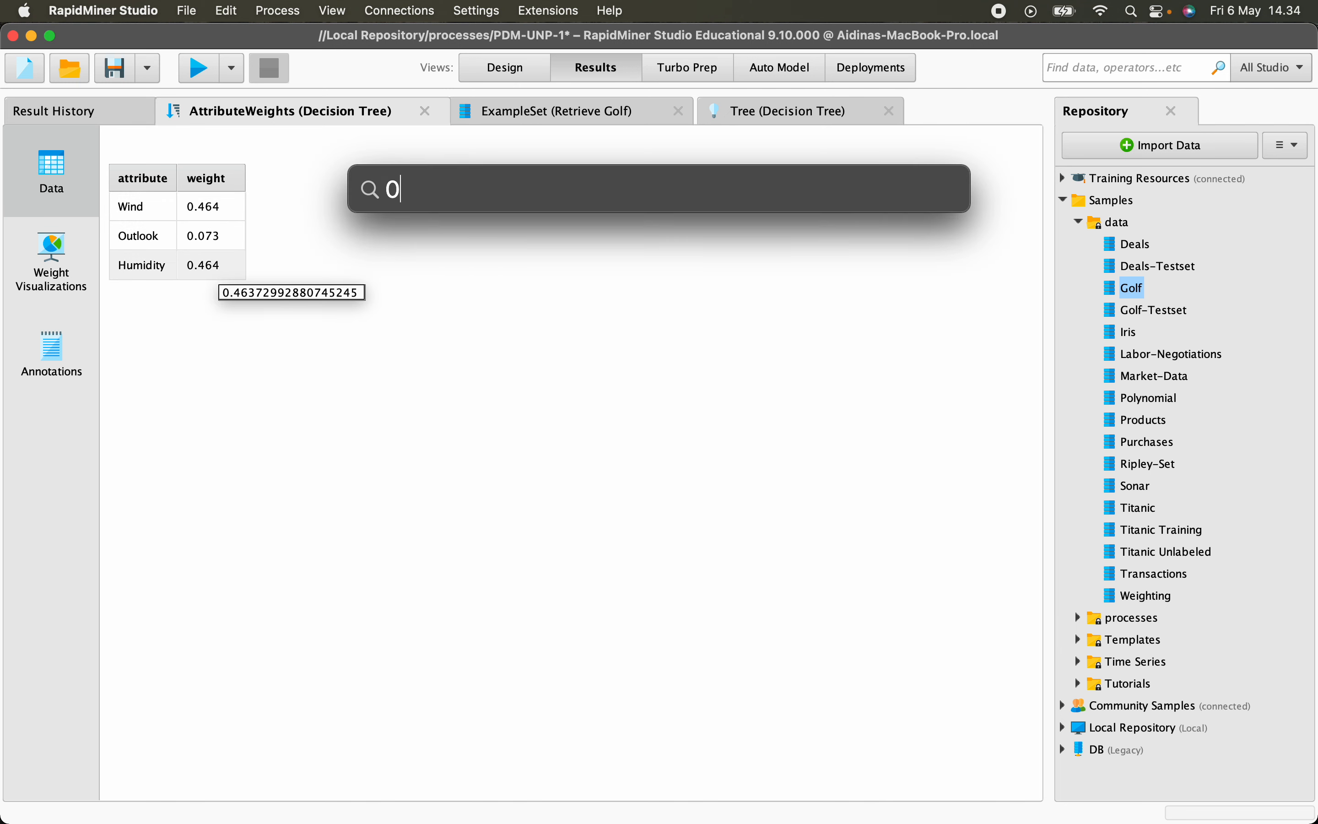
{"action": "type", "text": ",464"}
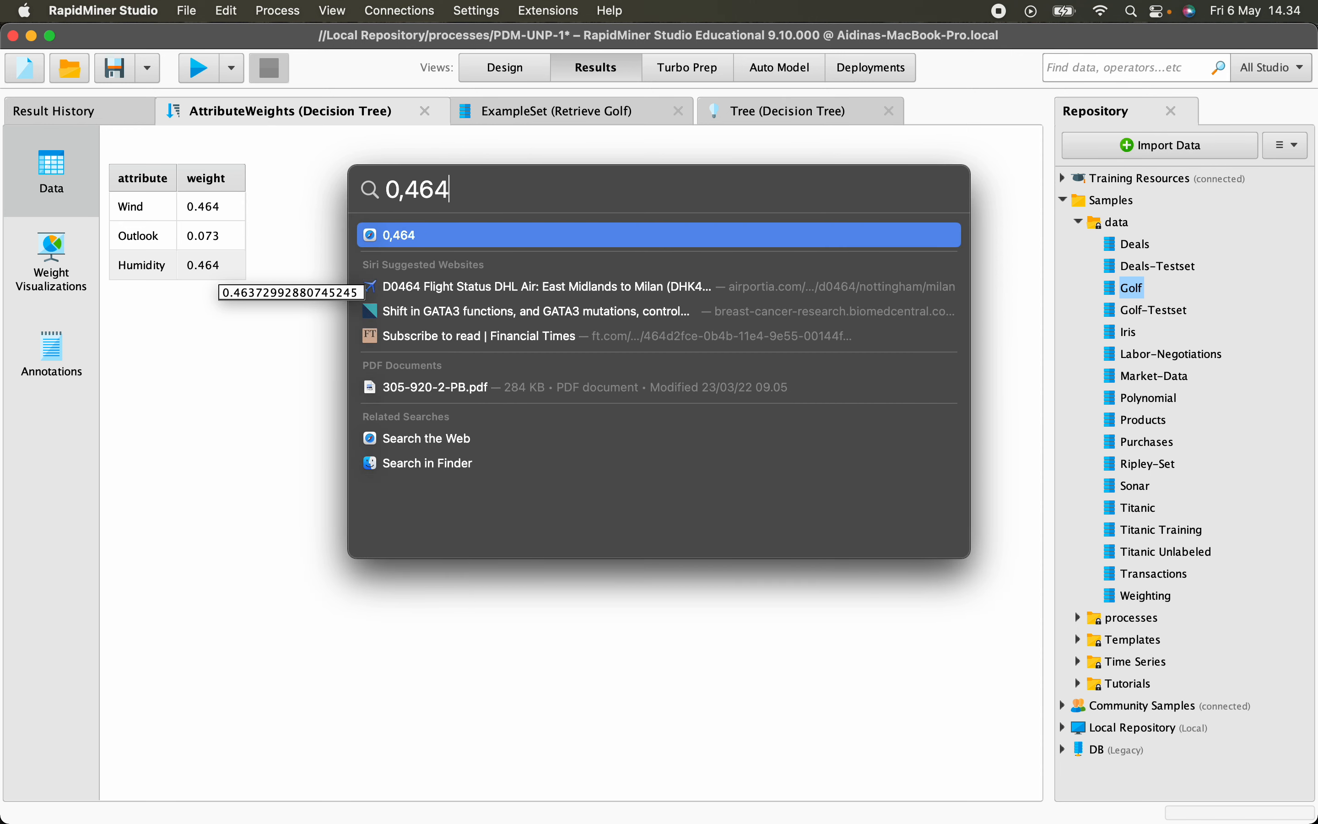
{"action": "type", "text": "+"}
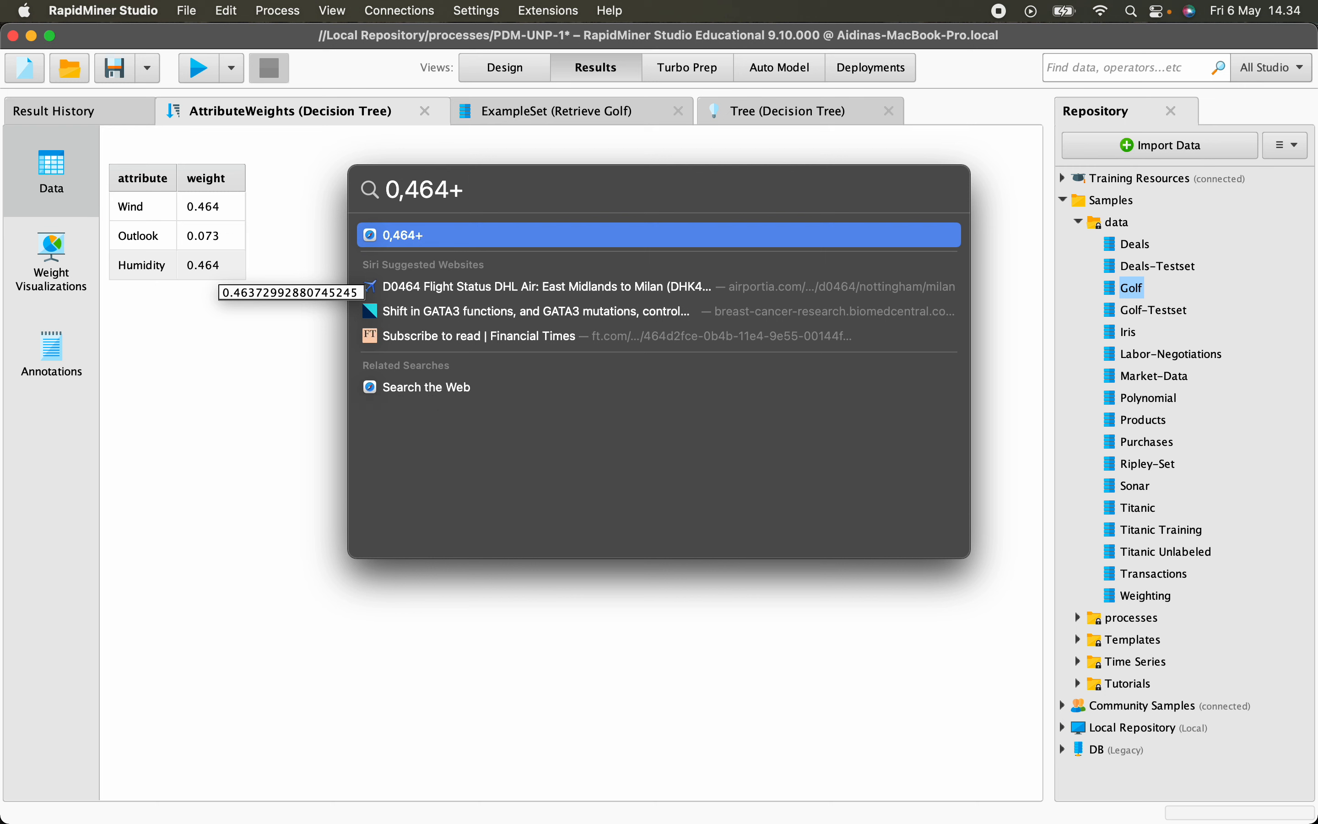
{"action": "type", "text": "0,464"}
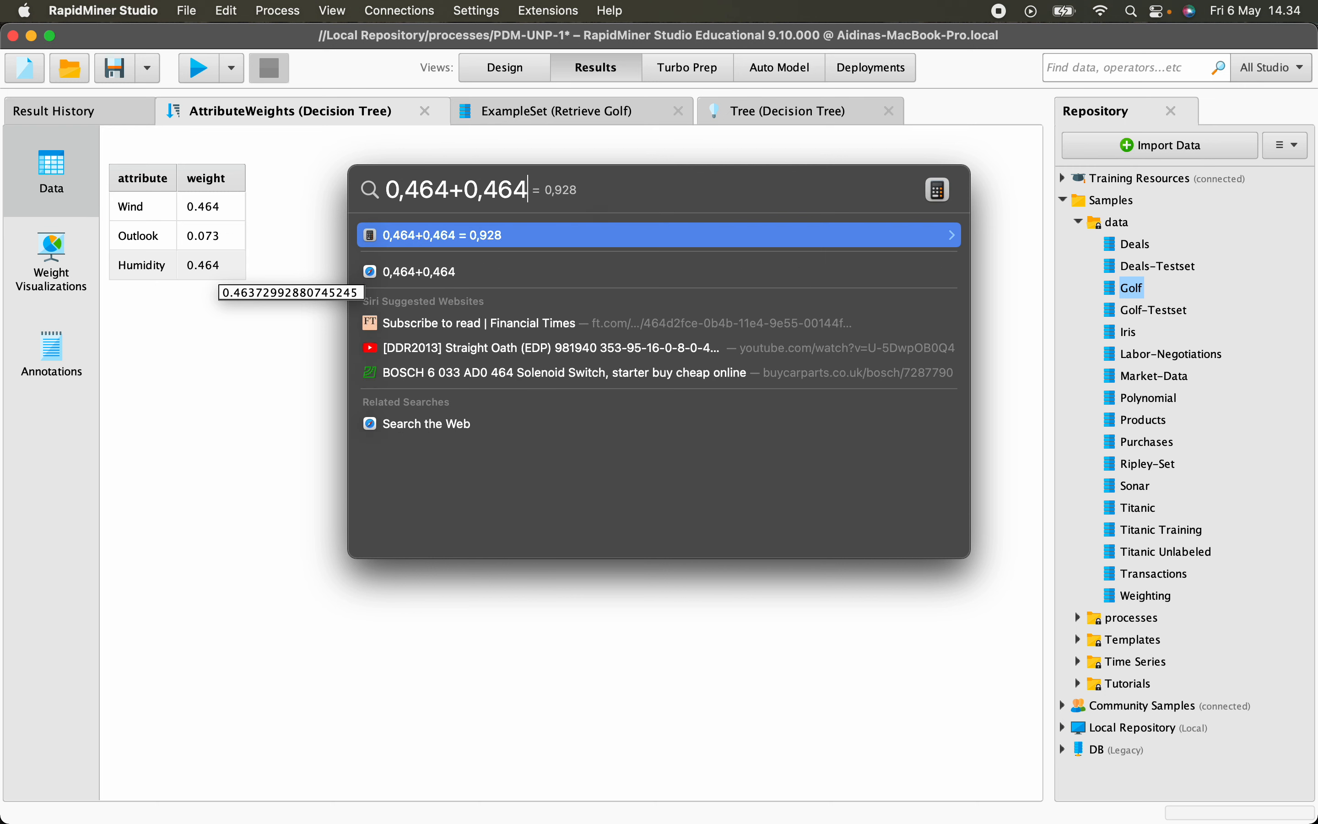
{"action": "type", "text": "+"}
{"action": "type", "text": "0,0"}
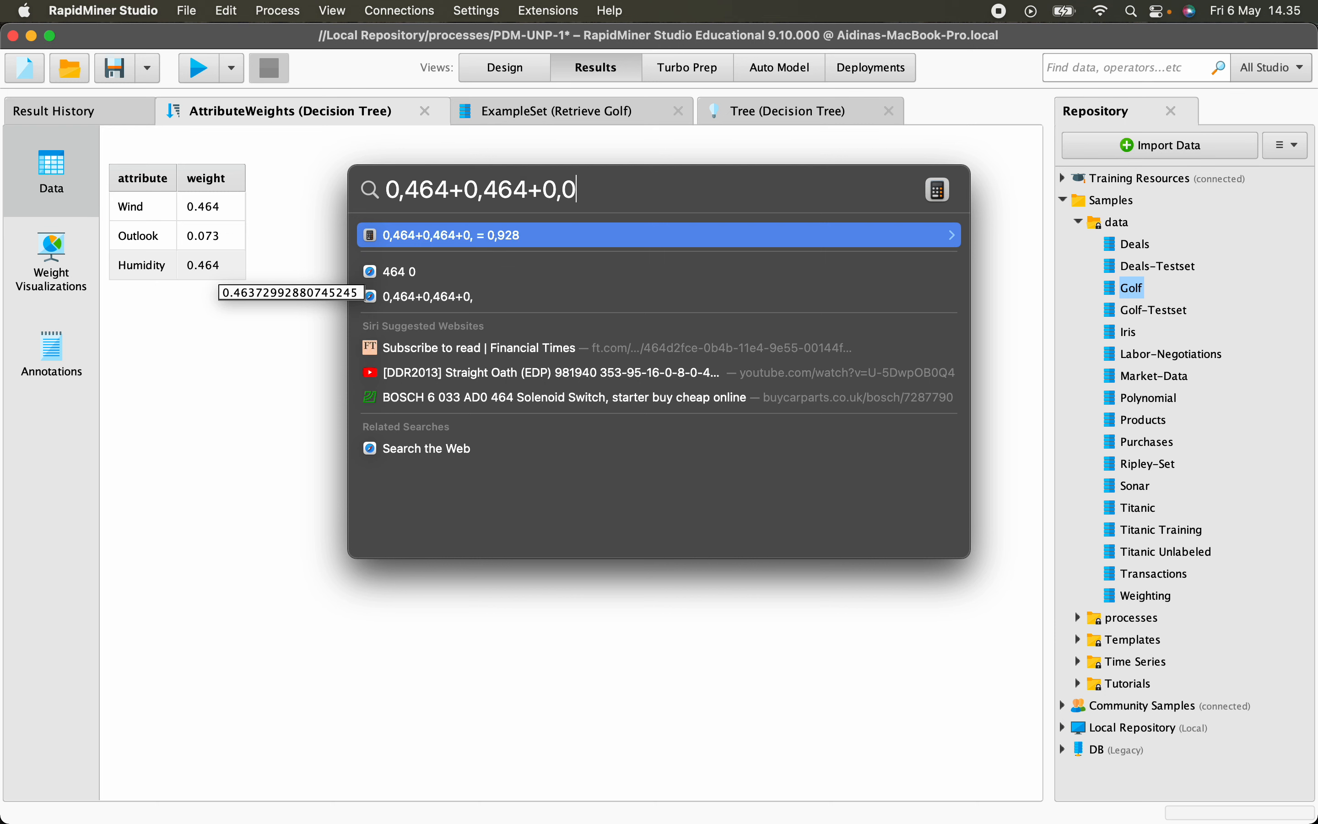
{"action": "type", "text": "73"}
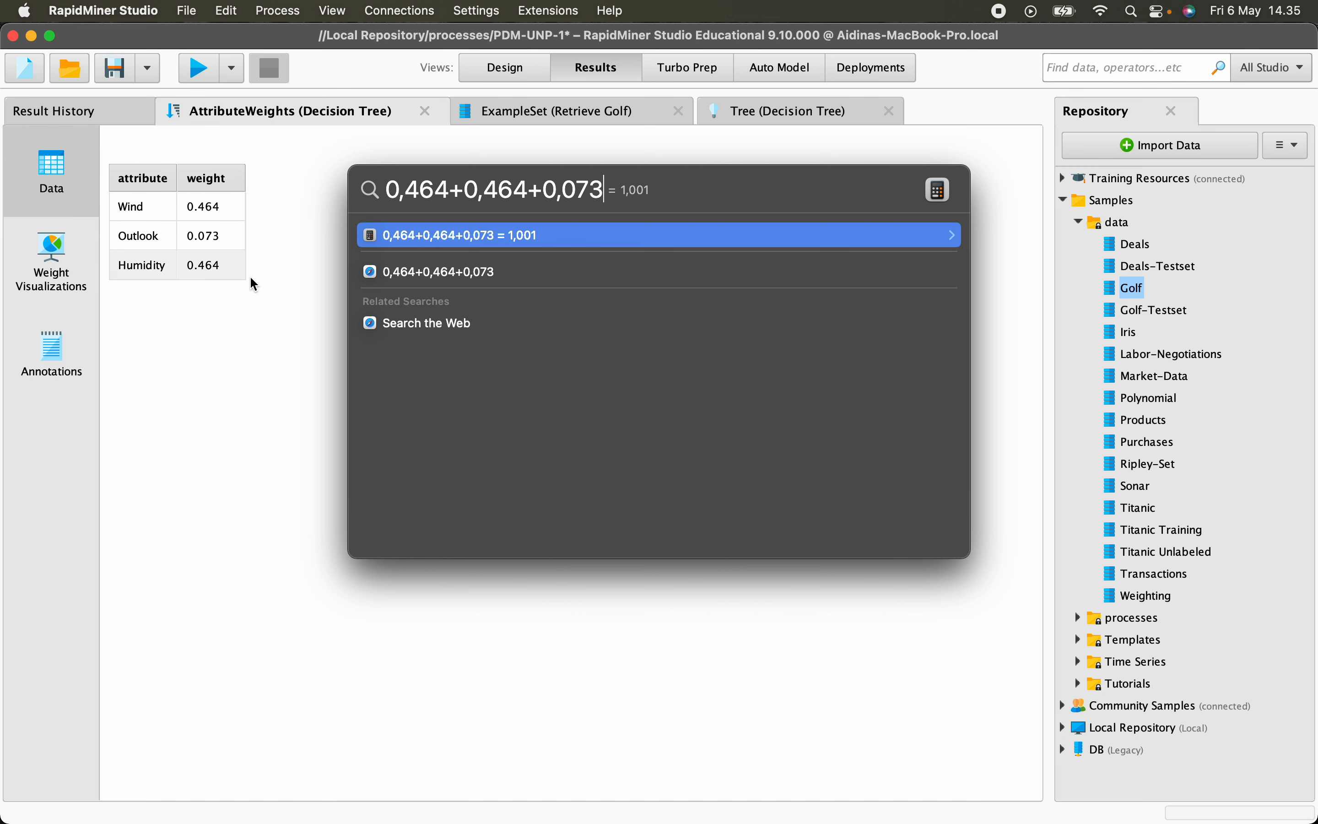
{"action": "left_click", "coordinate": [308, 390]}
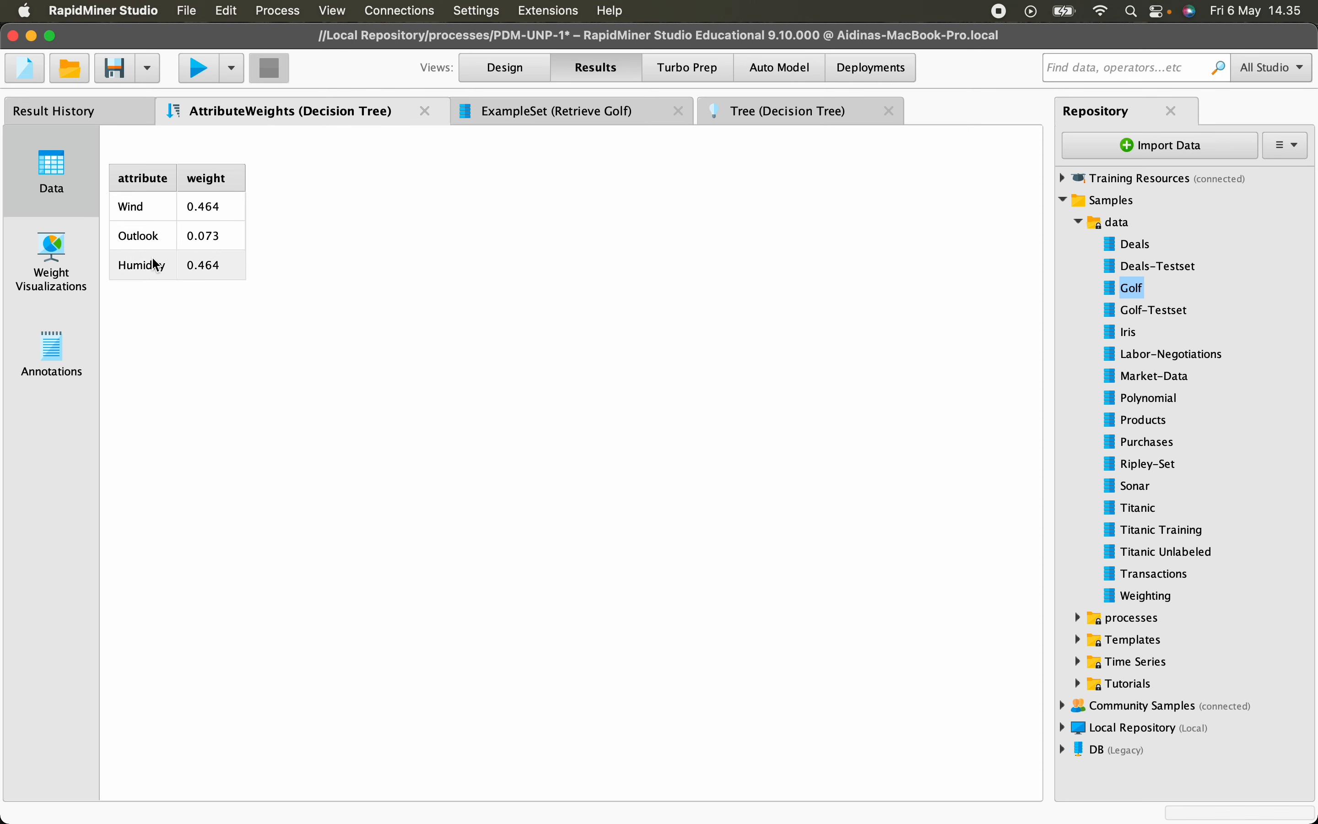
Step: Review the Retrieve Golf example set and the Decision Tree graph among the results, and return to the process design
{"action": "left_click", "coordinate": [497, 117]}
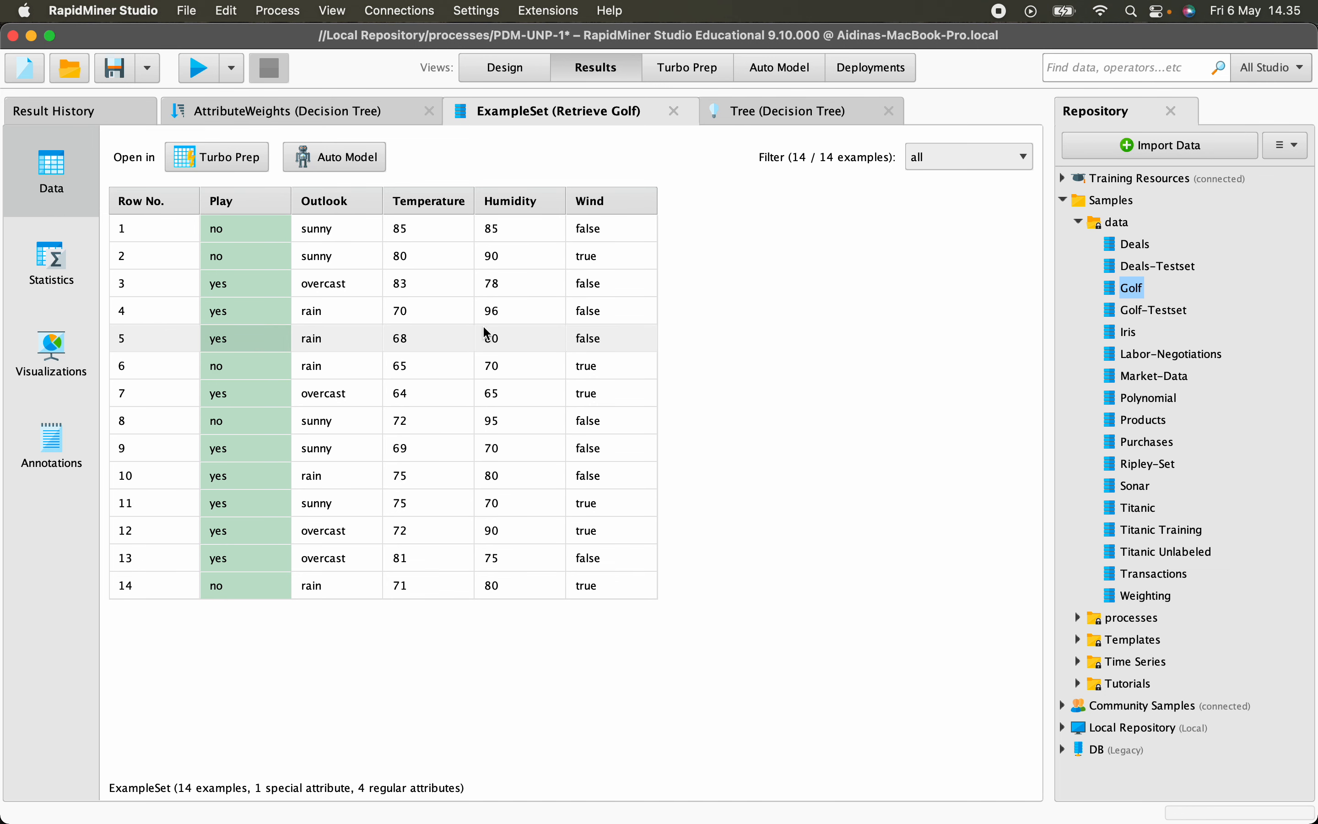
{"action": "left_click", "coordinate": [765, 114]}
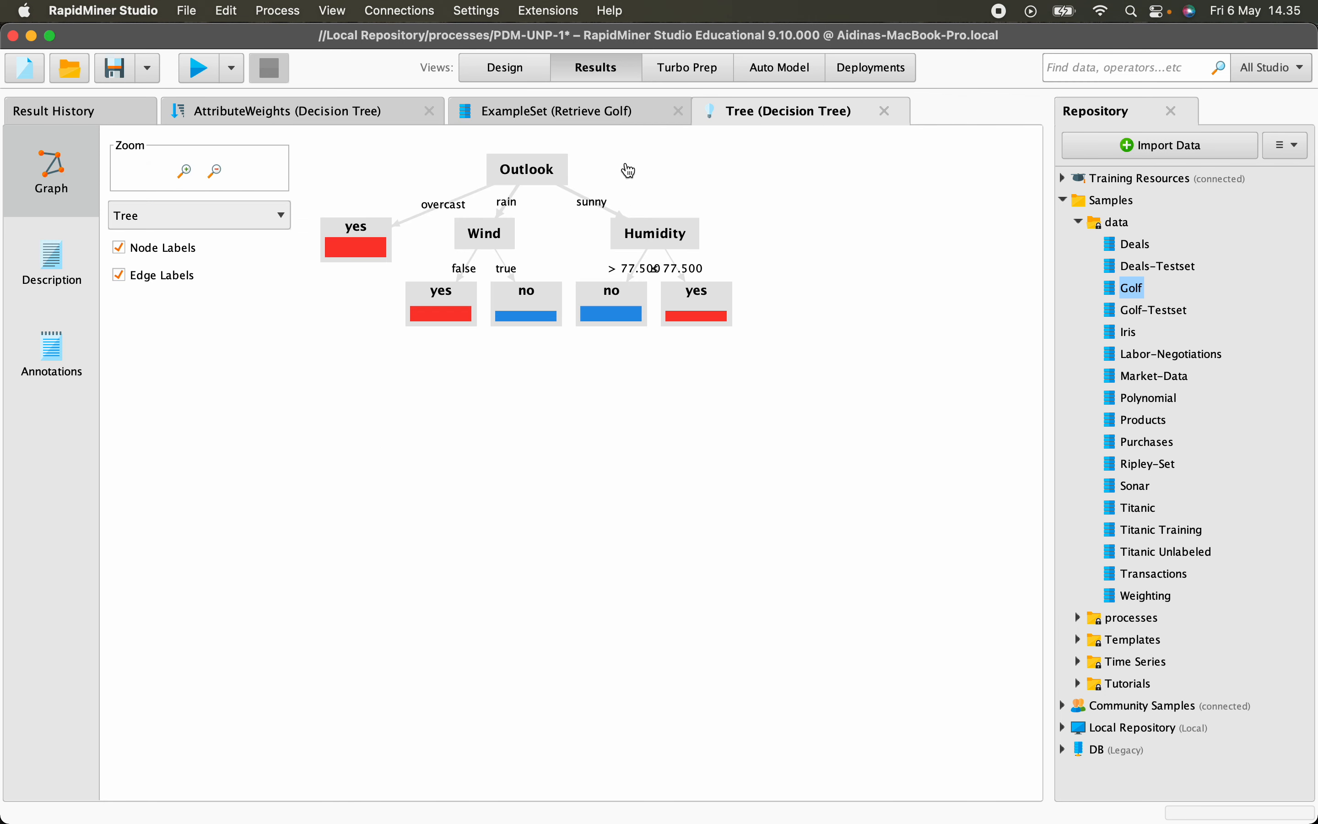
{"action": "left_click", "coordinate": [506, 67]}
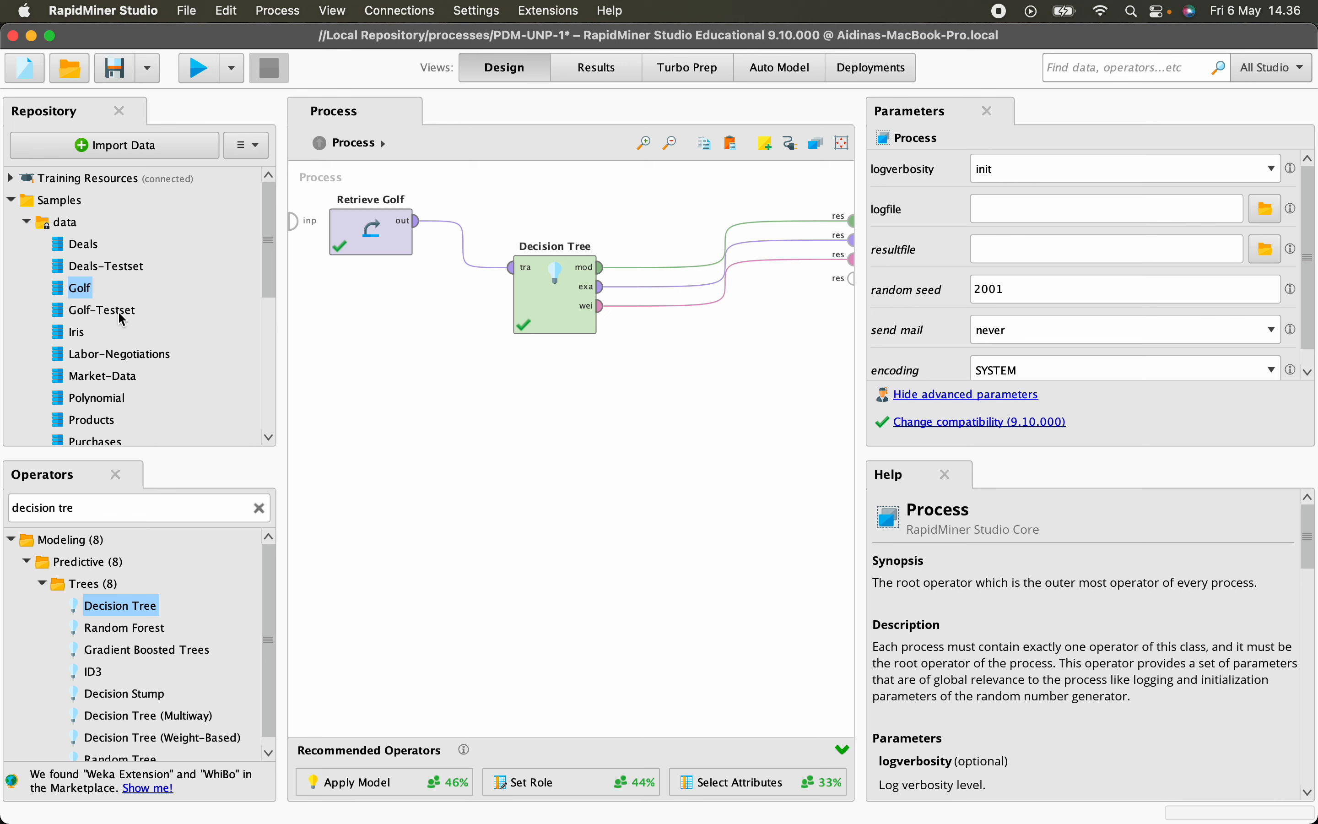
Step: Examine the attribute metadata of the Golf-Testset sample in a widened preview window, and close it
{"action": "left_click", "coordinate": [102, 310]}
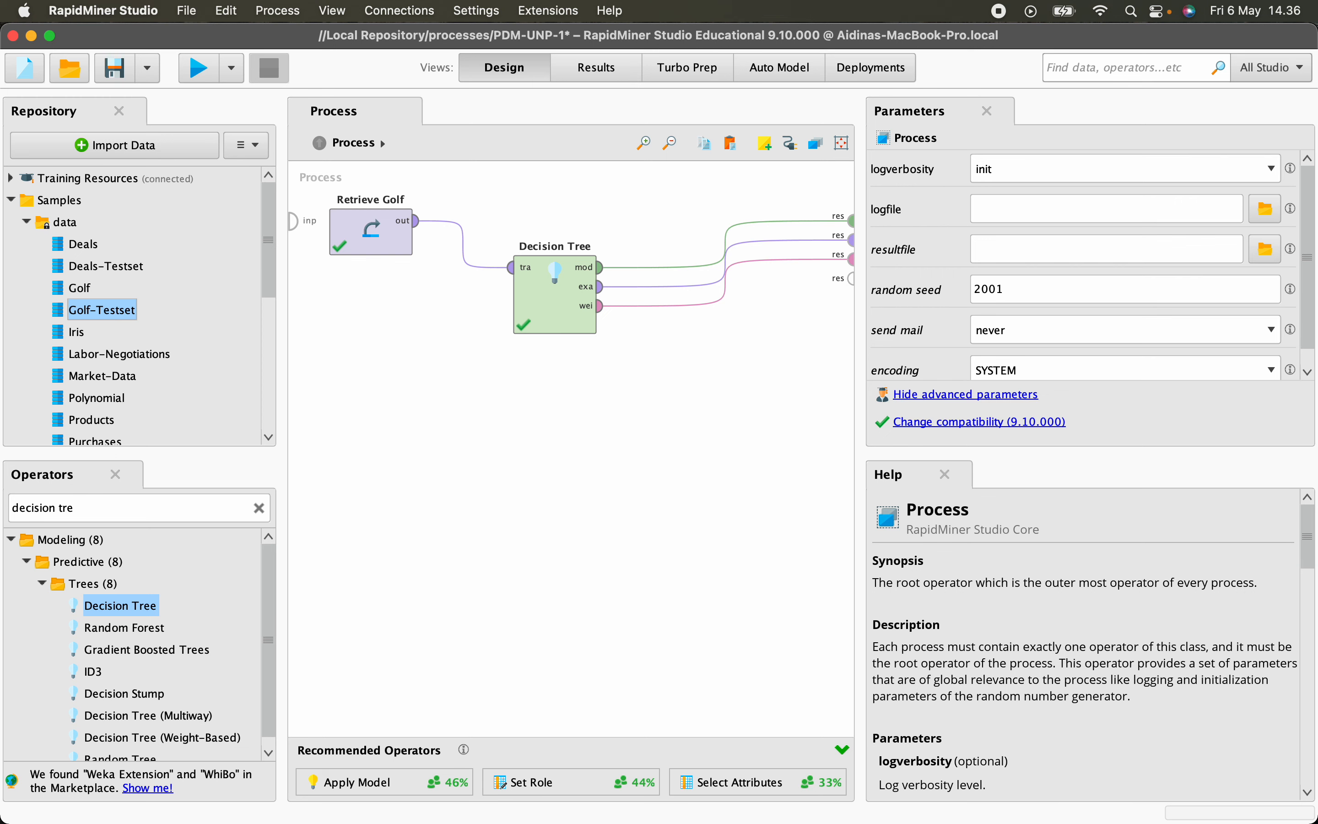
{"action": "mouse_move", "coordinate": [129, 312]}
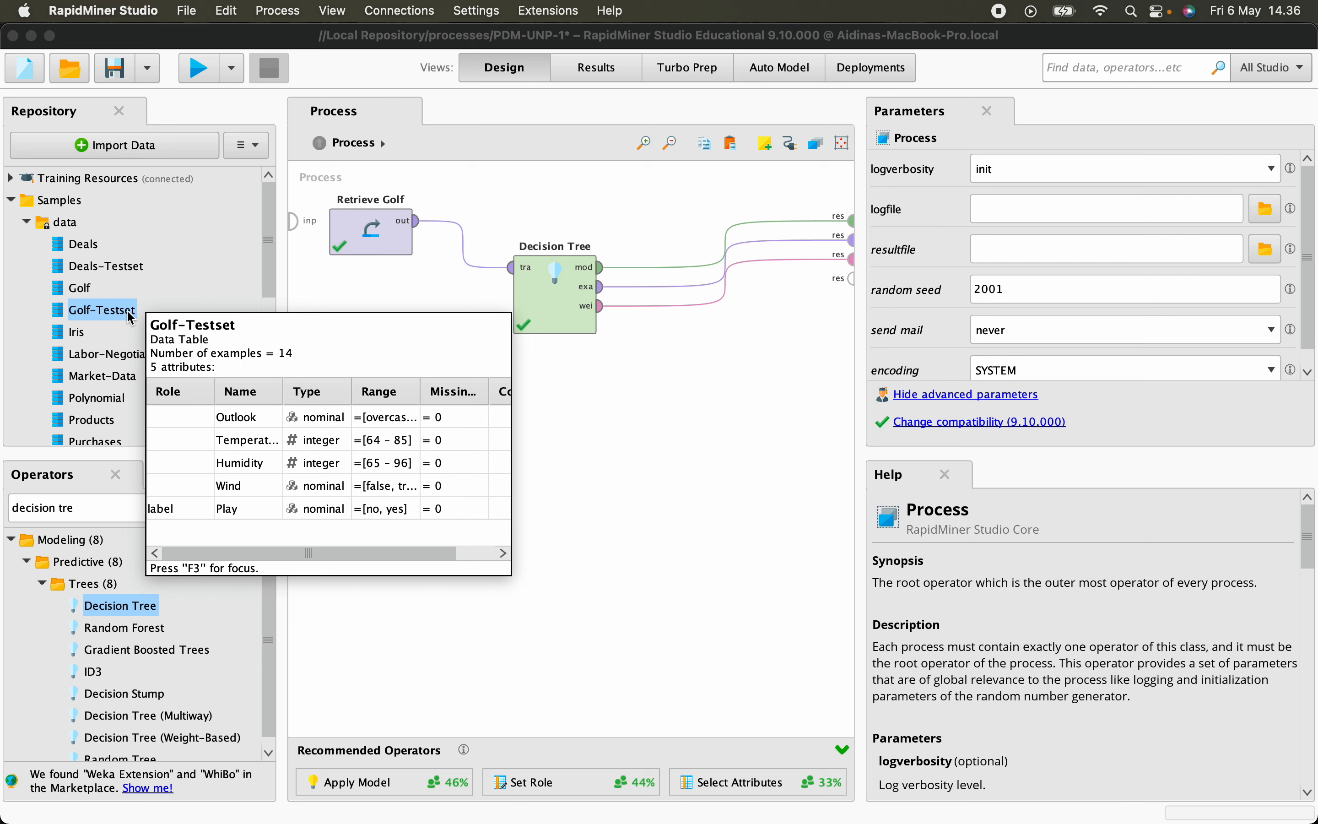
{"action": "key", "text": "F3"}
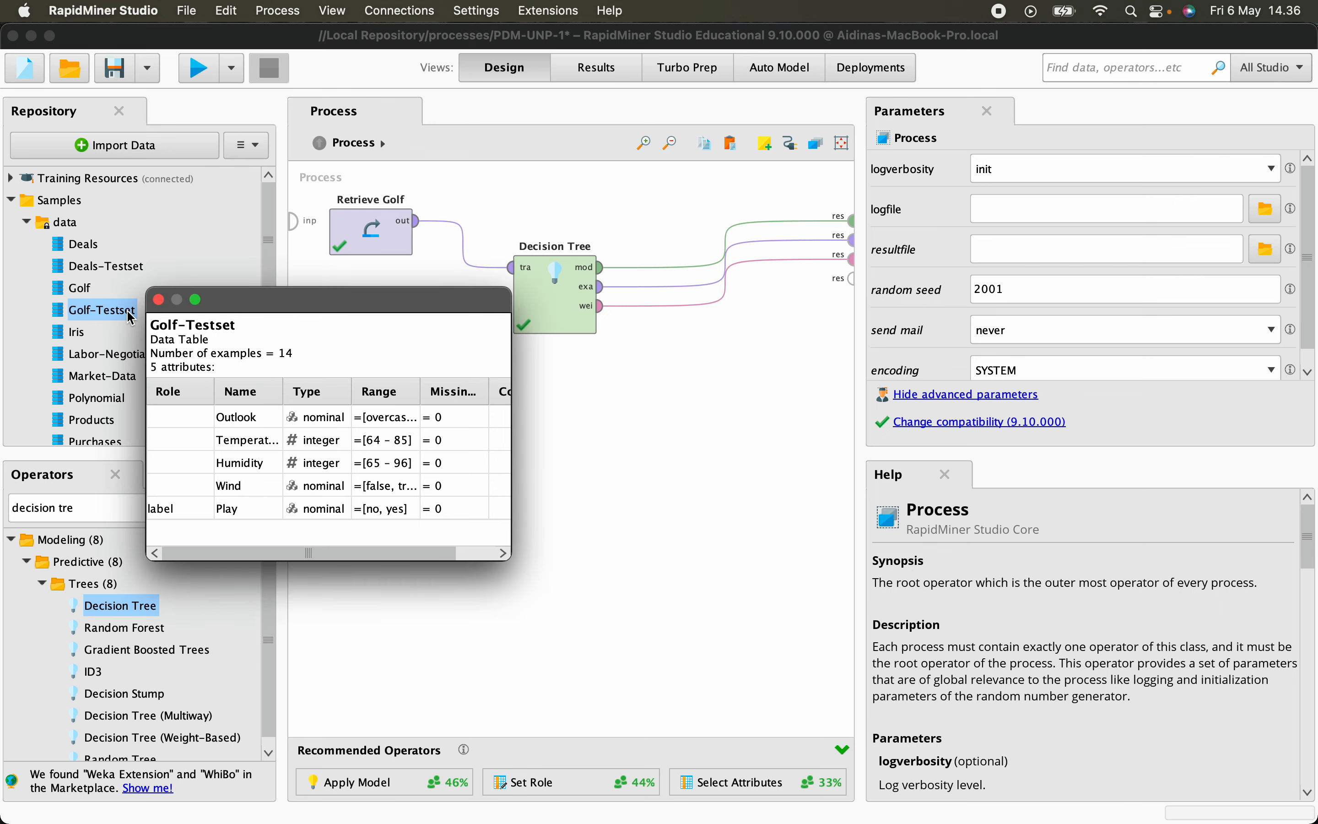
{"action": "left_click_drag", "start_coordinate": [511, 414], "coordinate": [866, 455]}
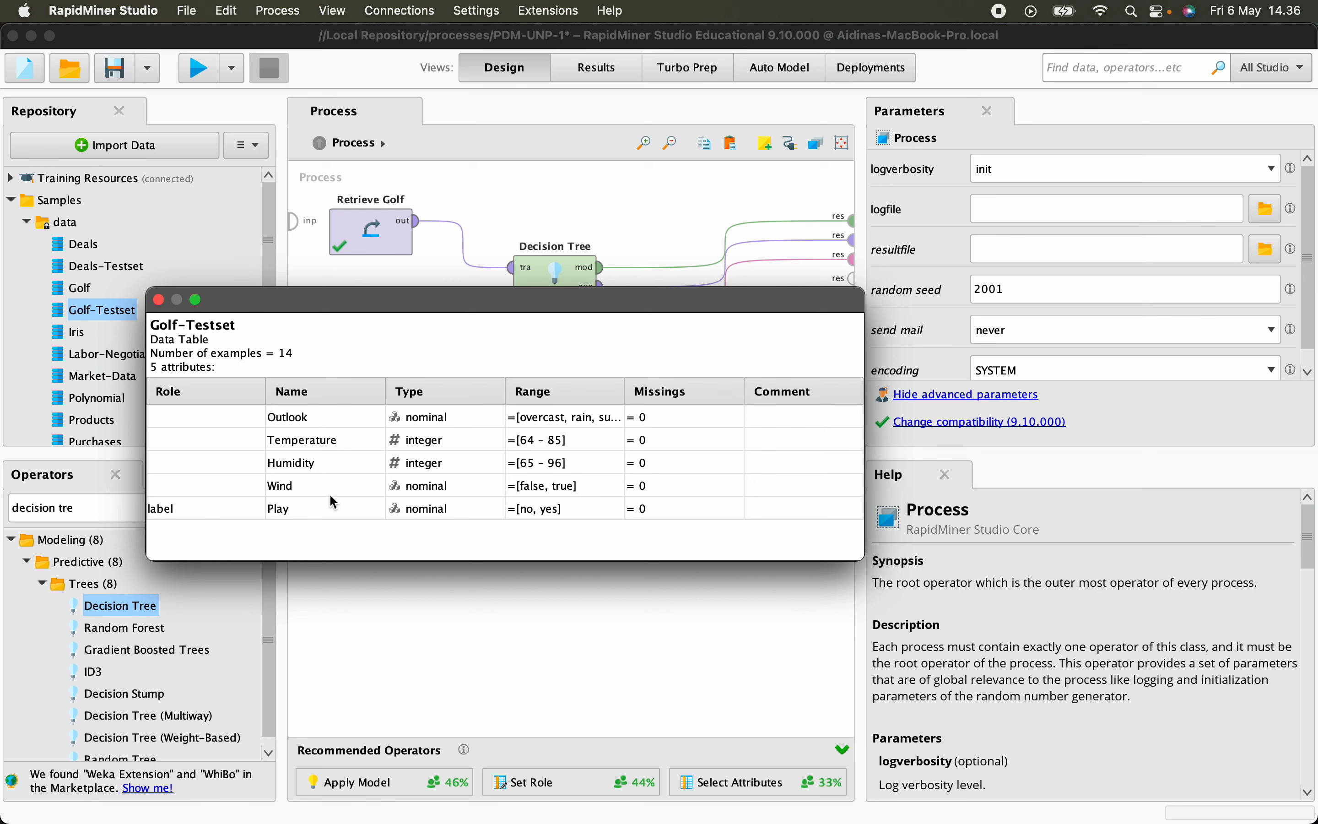
{"action": "left_click", "coordinate": [160, 300]}
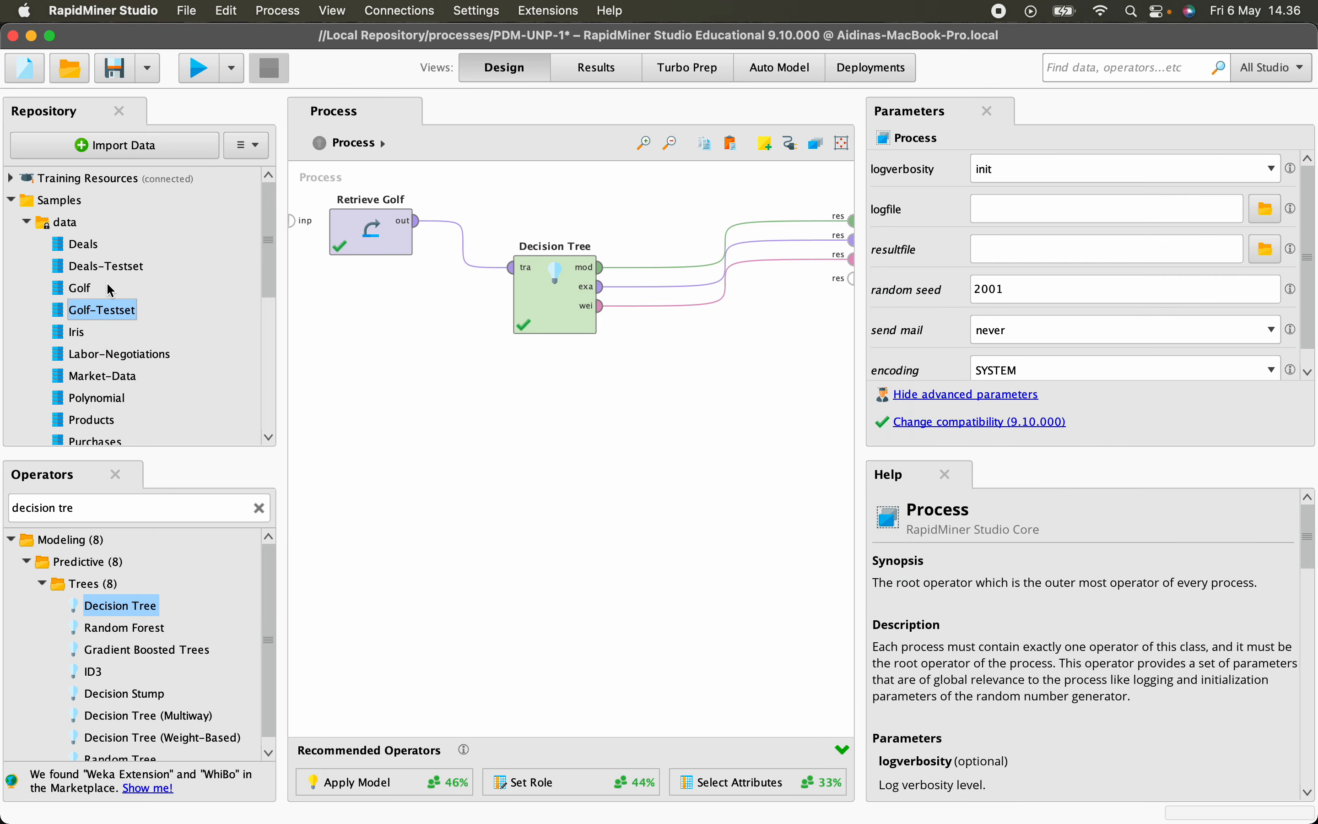
Step: Open the Golf-Testset sample data among the results and compare its rows with the Retrieve Golf example set
{"action": "mouse_move", "coordinate": [80, 293]}
{"action": "right_click", "coordinate": [257, 387]}
{"action": "left_click", "coordinate": [284, 406]}
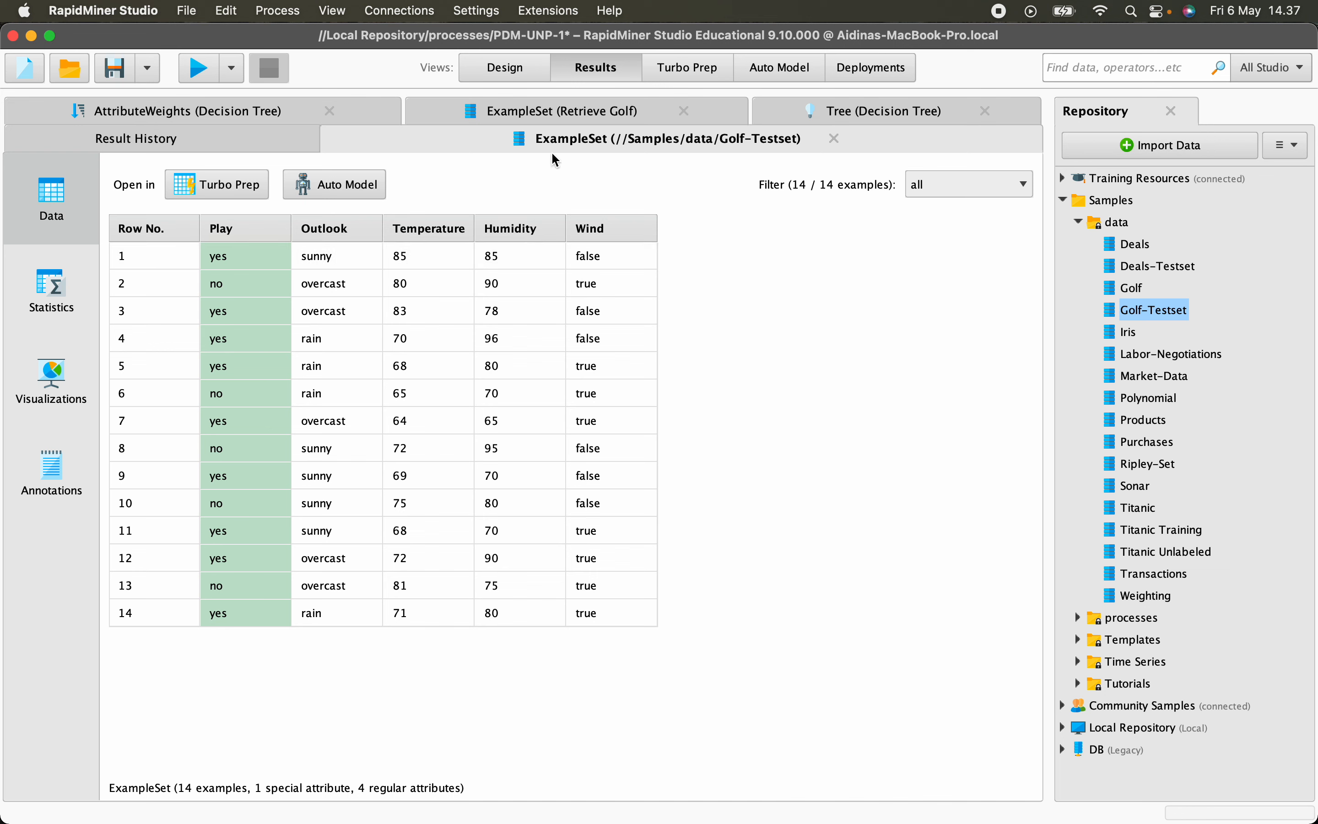
{"action": "left_click", "coordinate": [585, 114]}
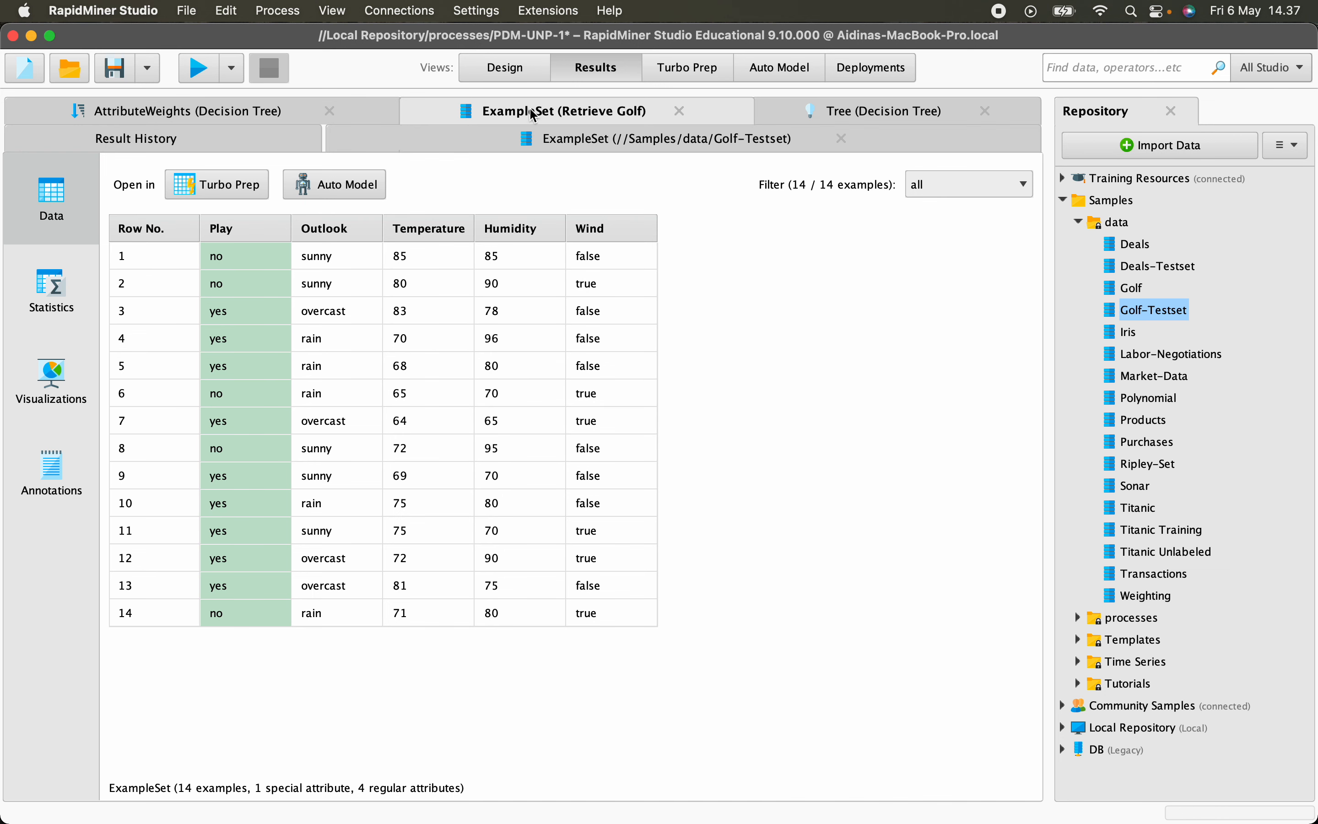
Step: Close the Golf-Testset results and add the Golf-Testset sample data to the process below Retrieve Golf
{"action": "left_click", "coordinate": [643, 143]}
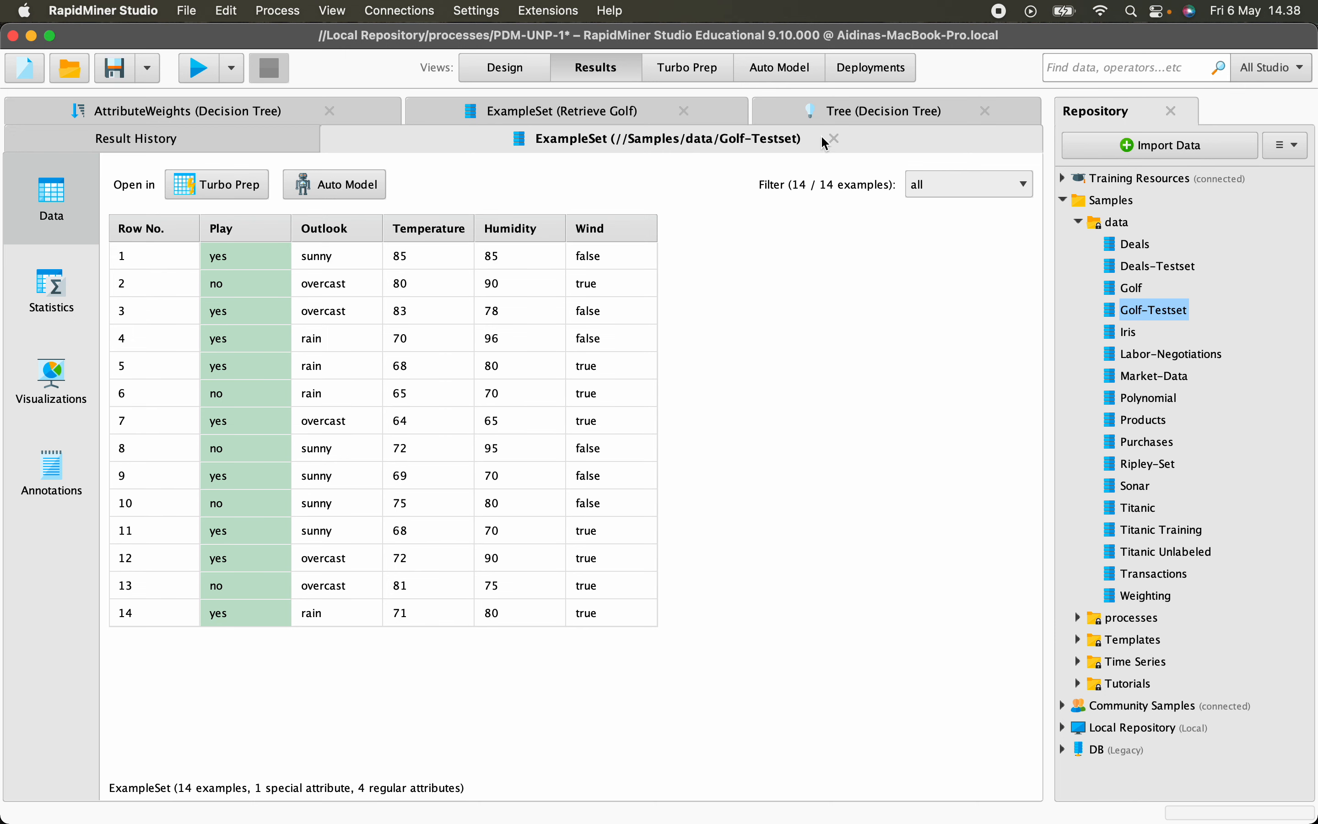
{"action": "left_click", "coordinate": [834, 140]}
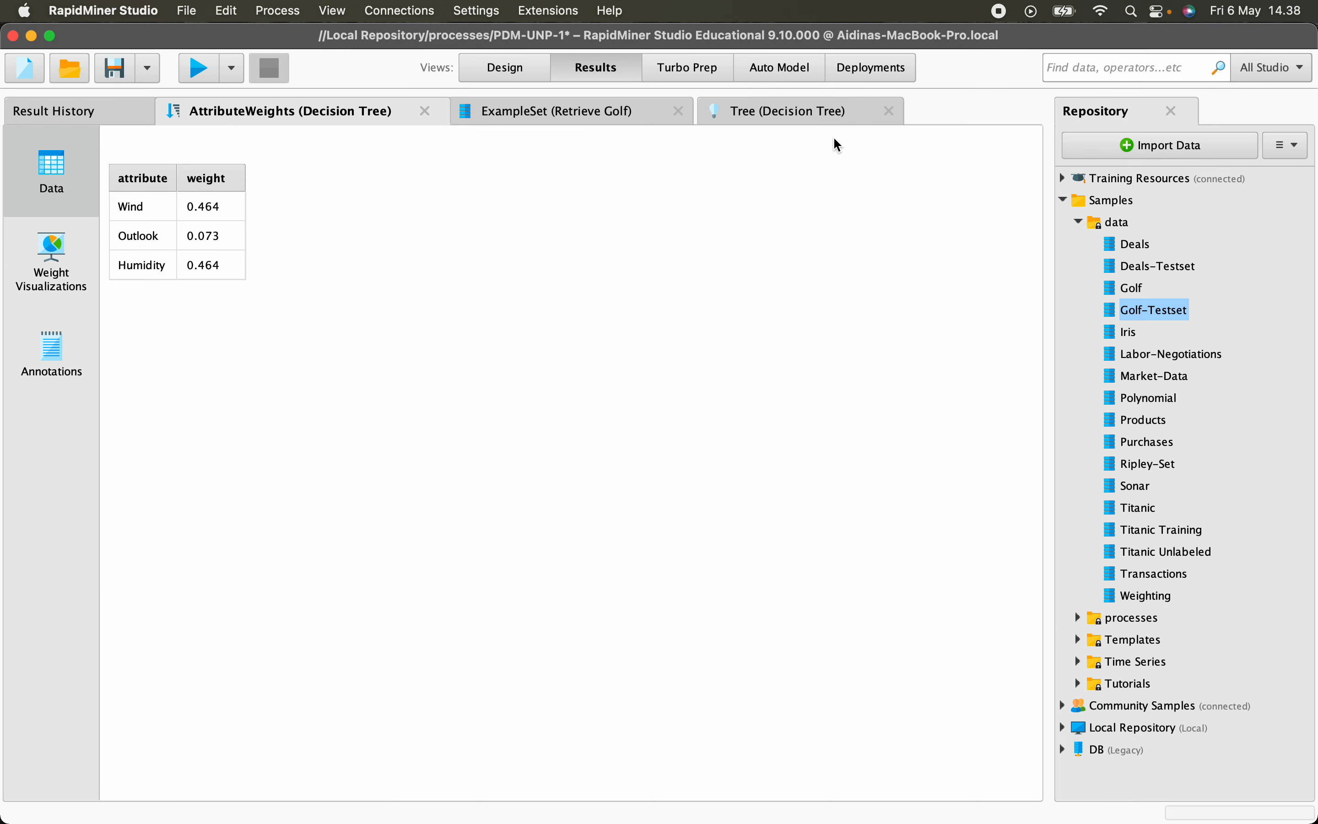
{"action": "left_click", "coordinate": [501, 72]}
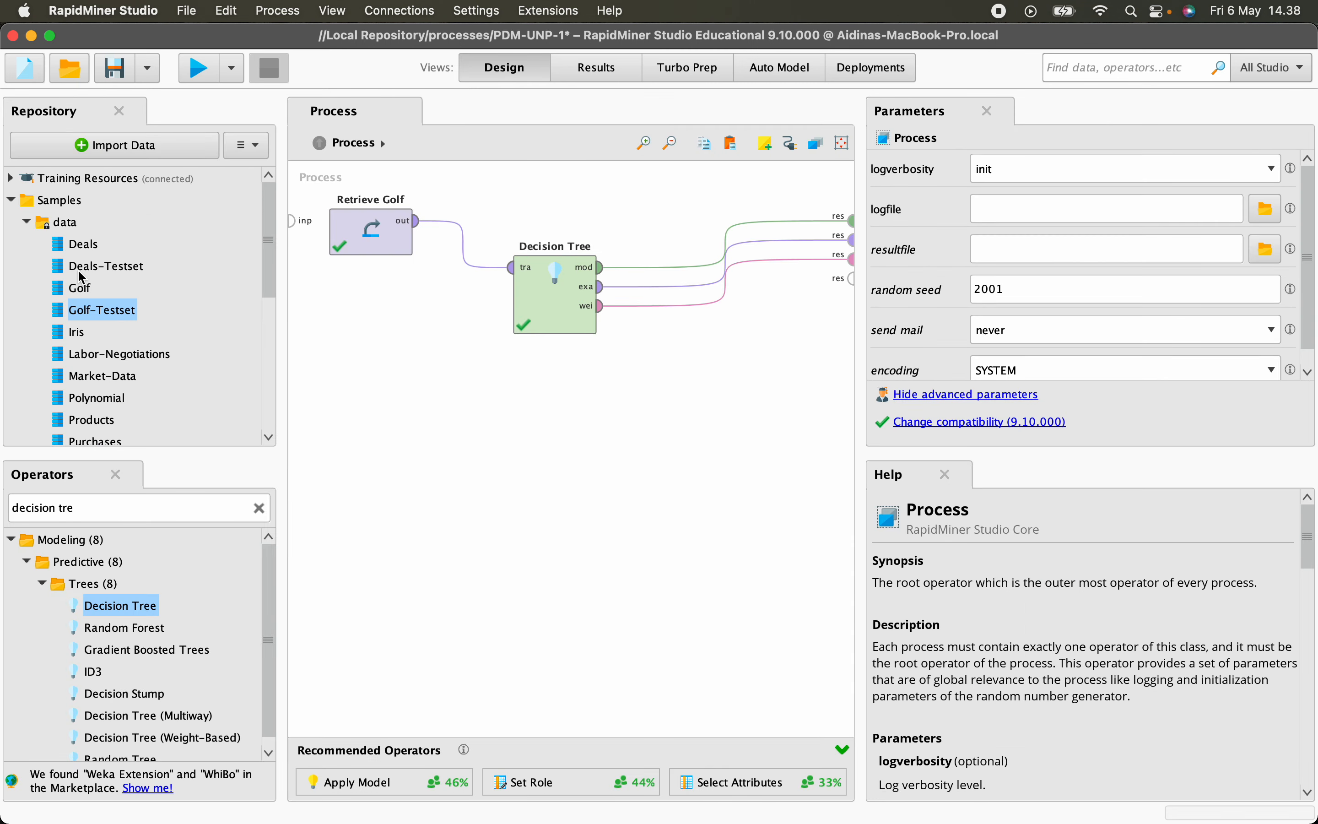
{"action": "left_click_drag", "start_coordinate": [79, 315], "coordinate": [357, 406]}
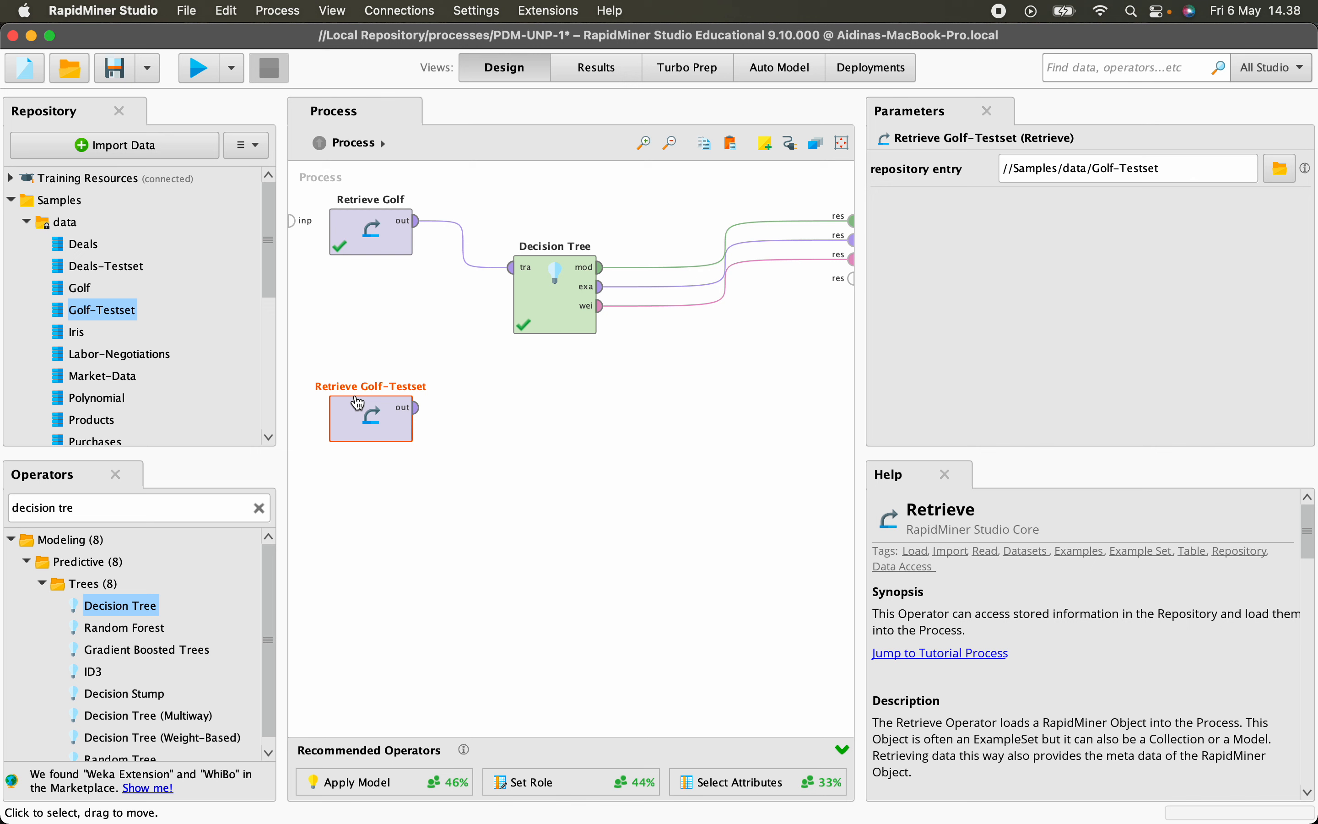
Step: Search the operators for "apply mode" and add Apply Model to the process beside Retrieve Golf-Testset
{"action": "left_click", "coordinate": [259, 508]}
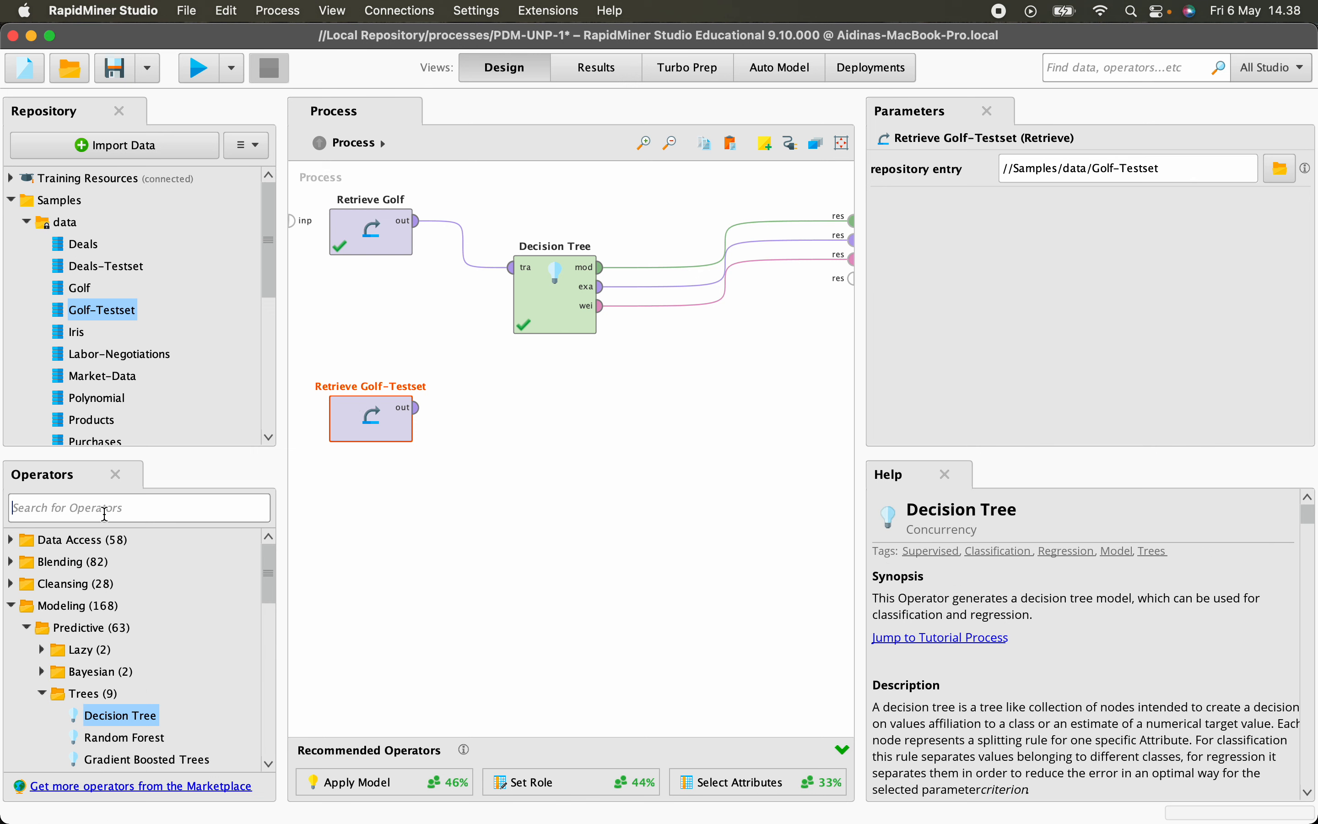
{"action": "type", "text": "appl"}
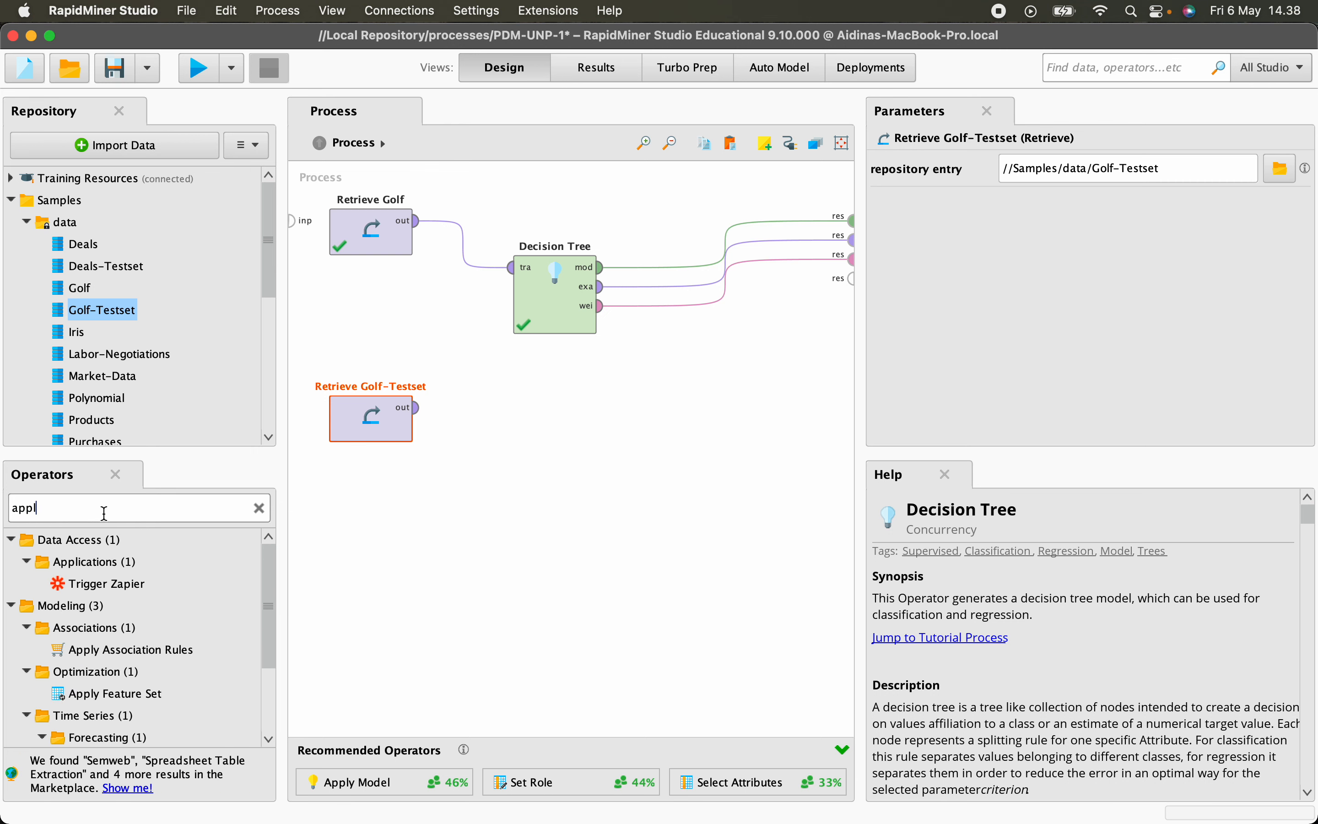
{"action": "type", "text": "y mode"}
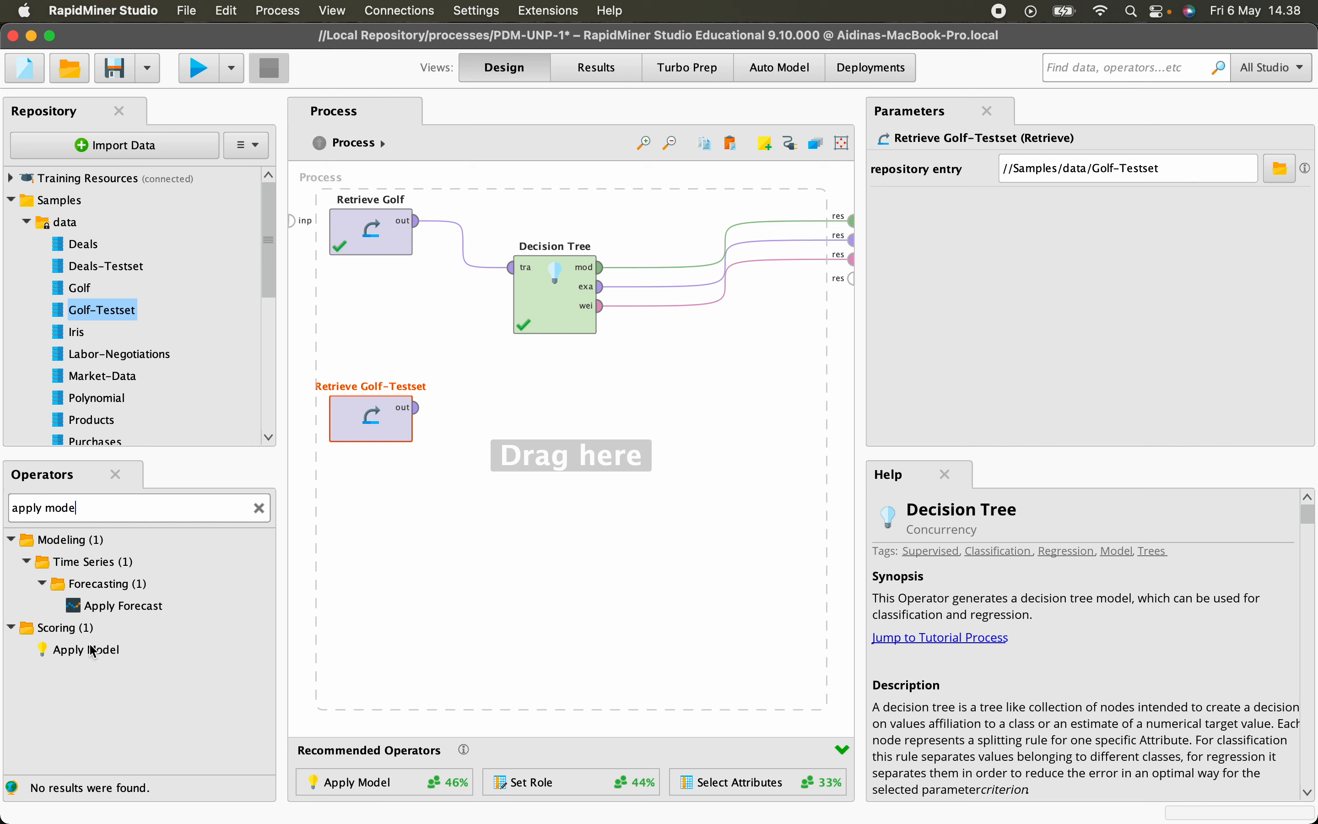
{"action": "left_click_drag", "start_coordinate": [89, 650], "coordinate": [576, 415]}
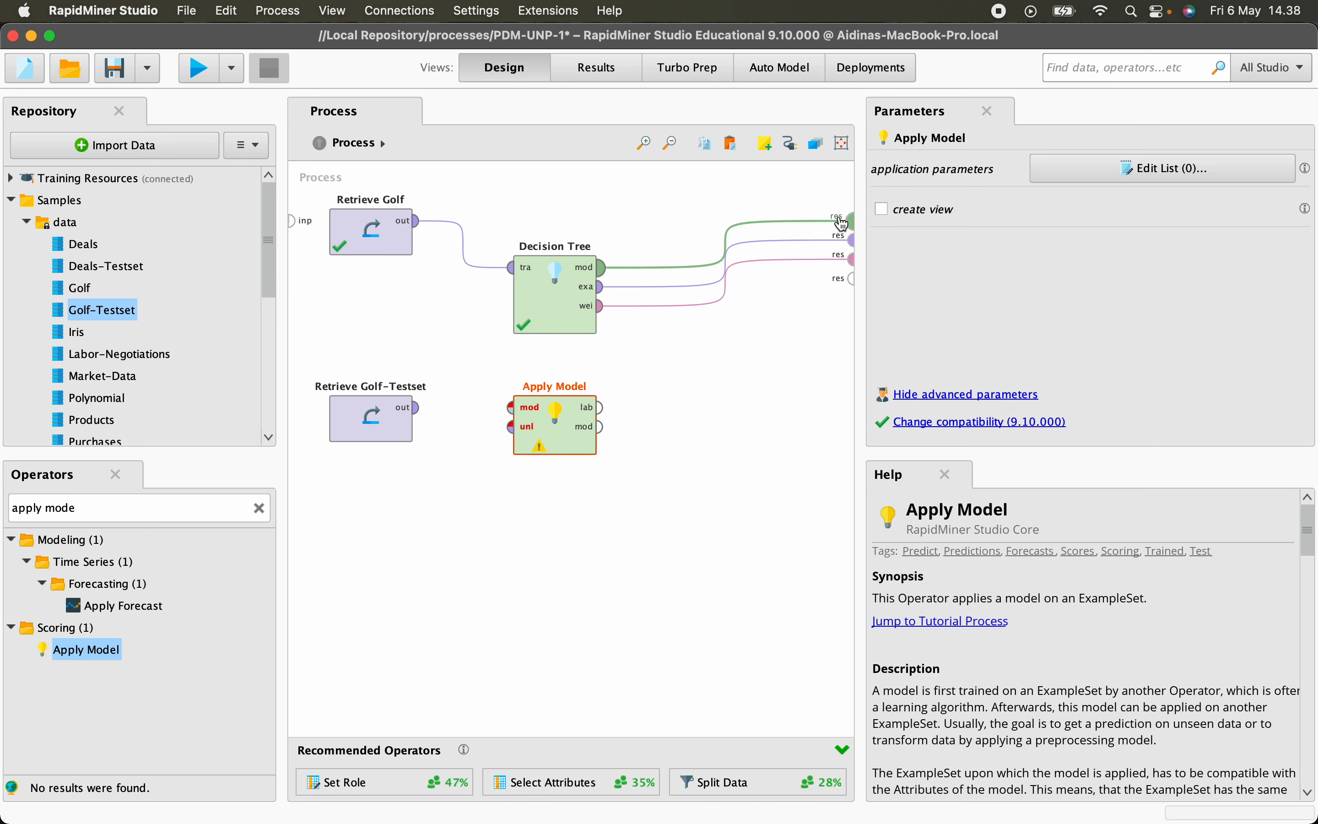
Step: Reroute the Decision Tree outputs: feed its model into a repositioned Apply Model and disconnect its example set and weights from the results
{"action": "left_click", "coordinate": [599, 266]}
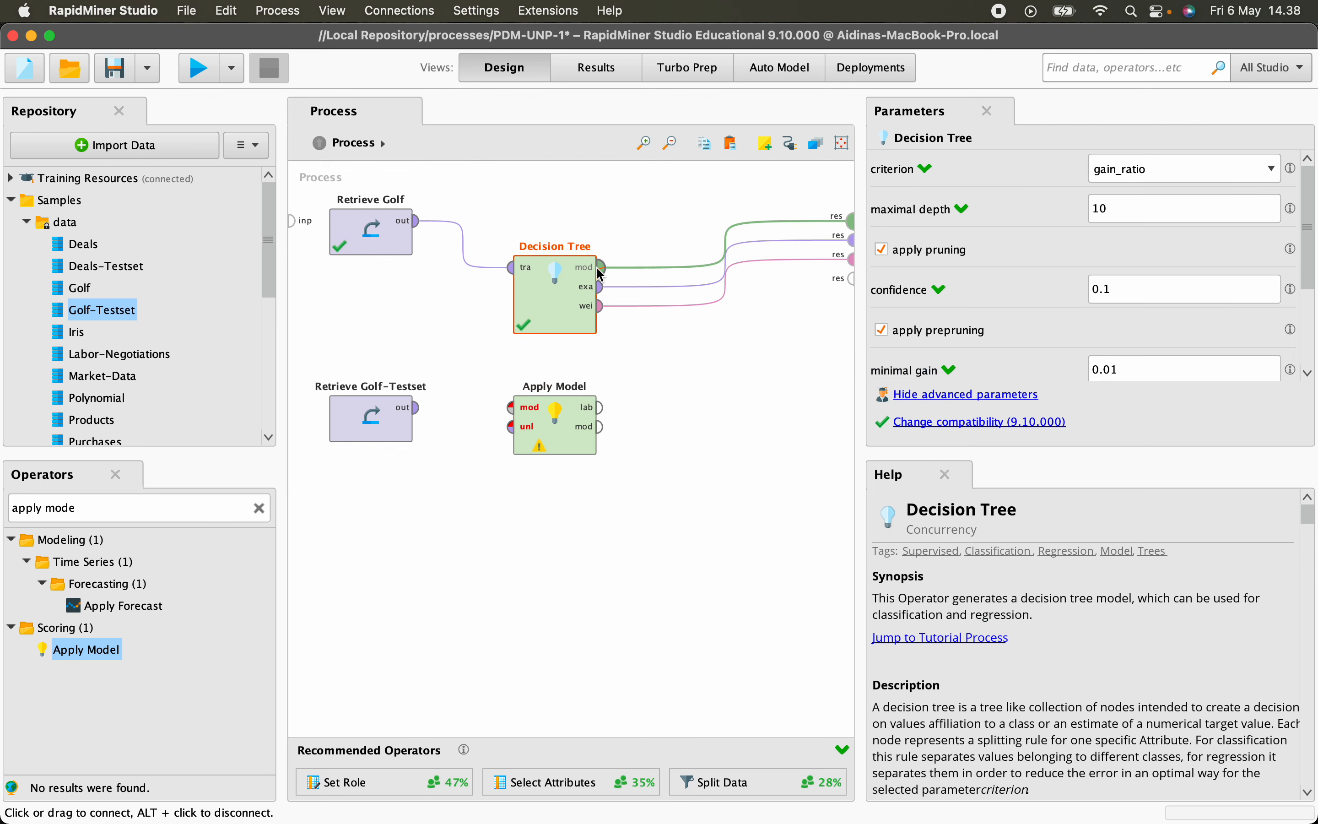
{"action": "left_click", "coordinate": [512, 409]}
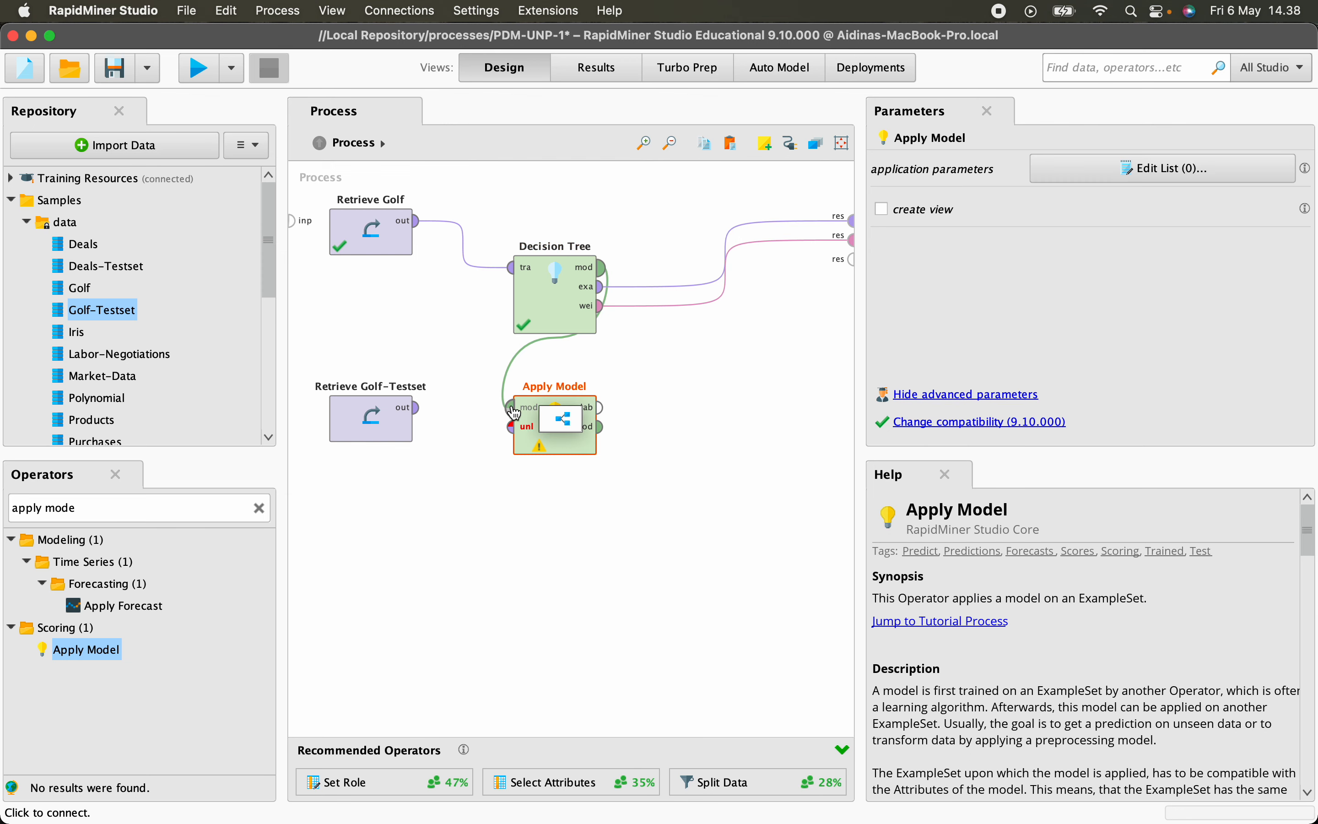
{"action": "left_click_drag", "start_coordinate": [552, 406], "coordinate": [679, 389]}
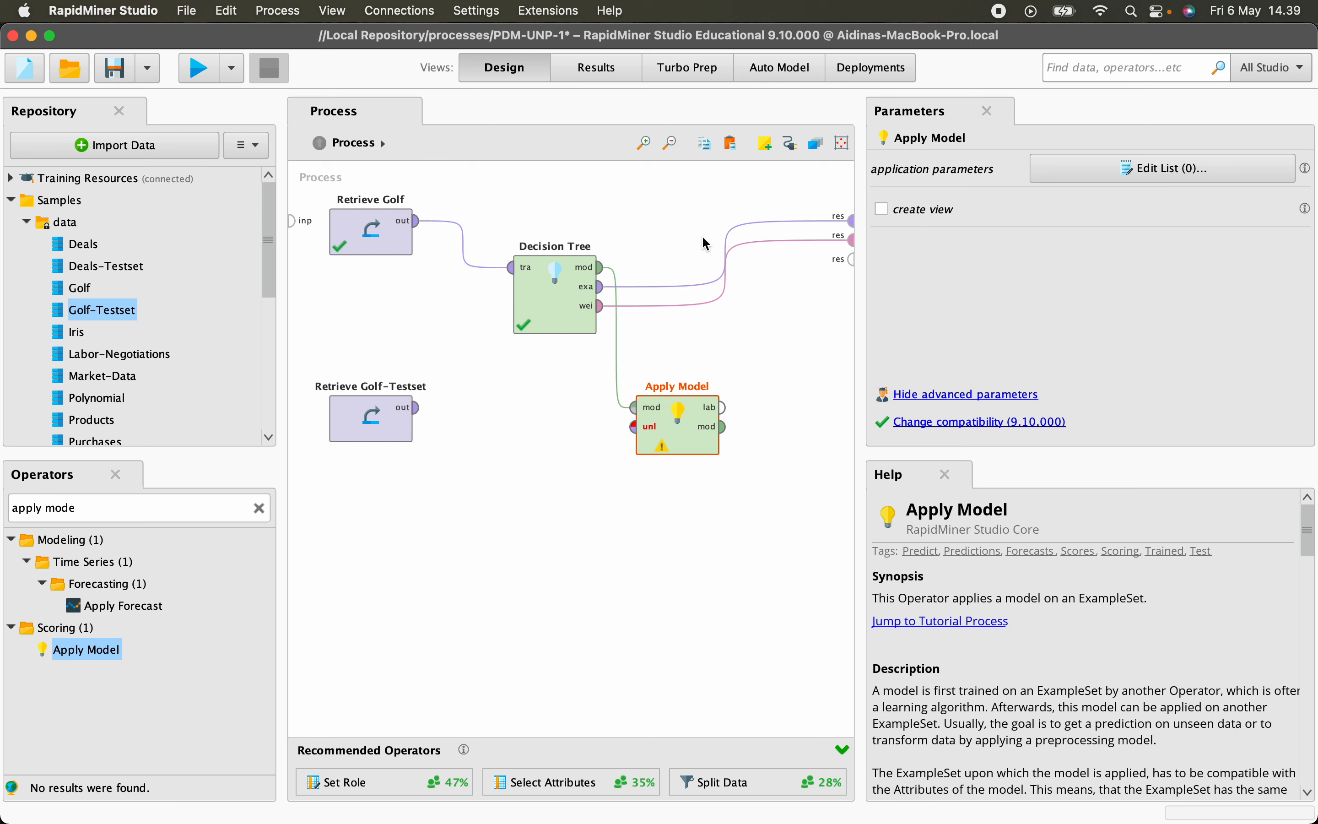
{"action": "left_click", "coordinate": [726, 254]}
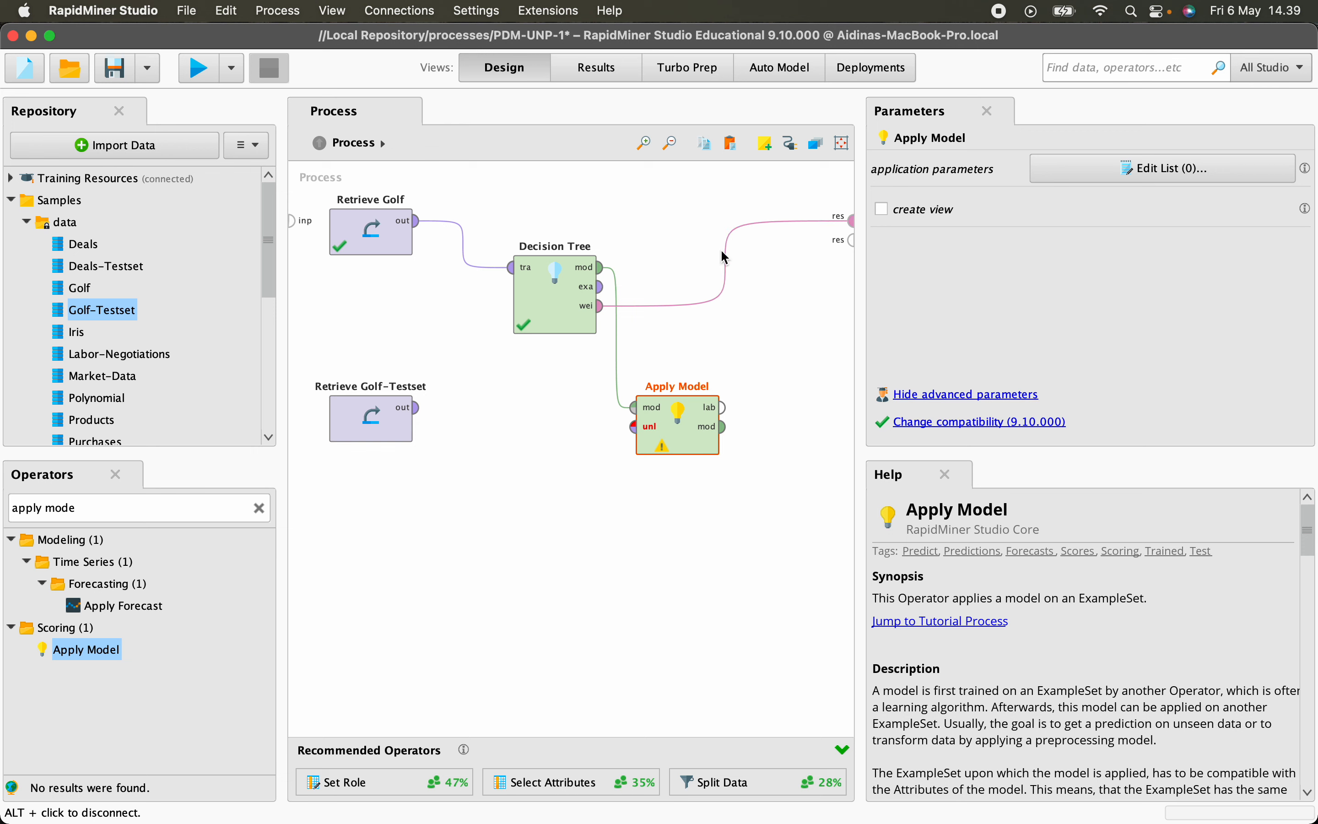
{"action": "left_click", "coordinate": [725, 263]}
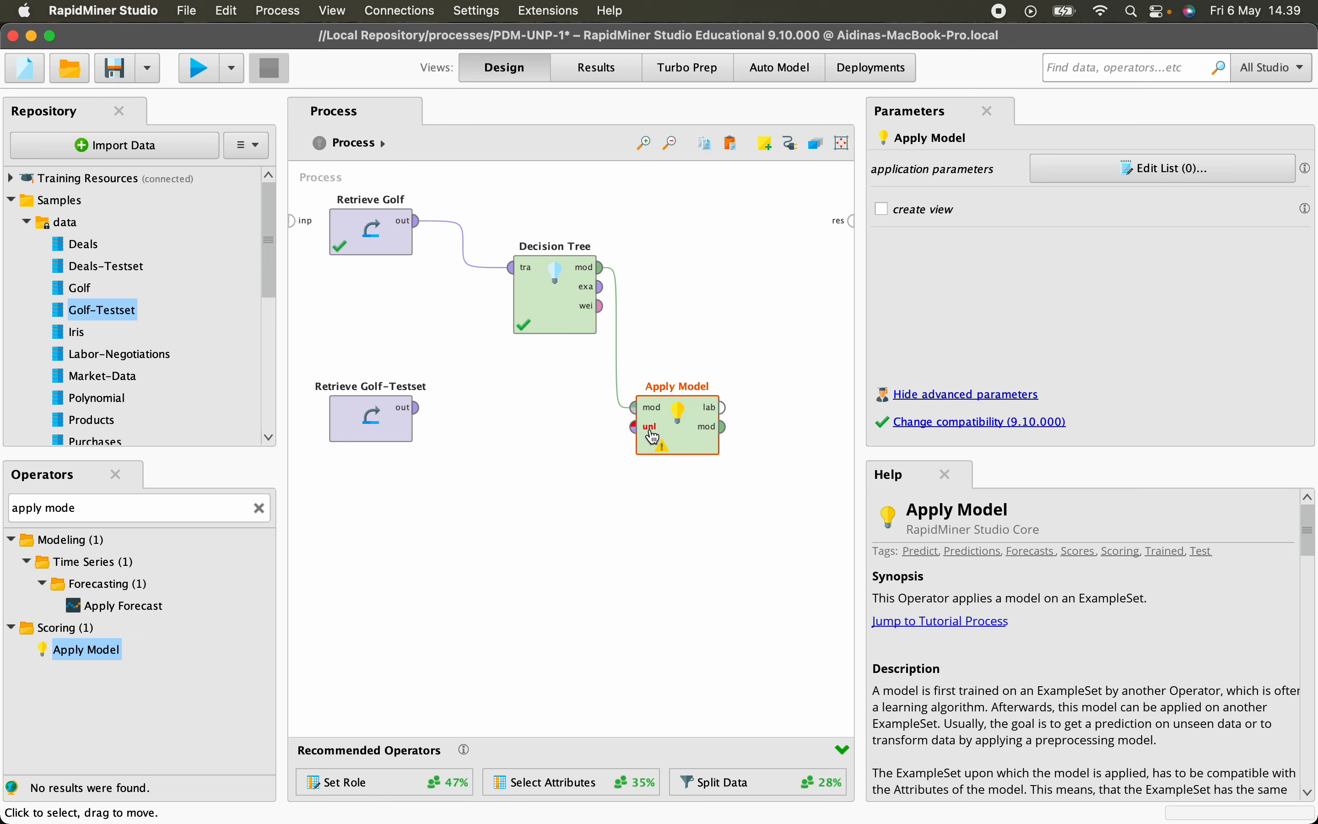
Step: Connect the Retrieve Golf-Testset output to the unlabelled data input of Apply Model
{"action": "mouse_move", "coordinate": [634, 432]}
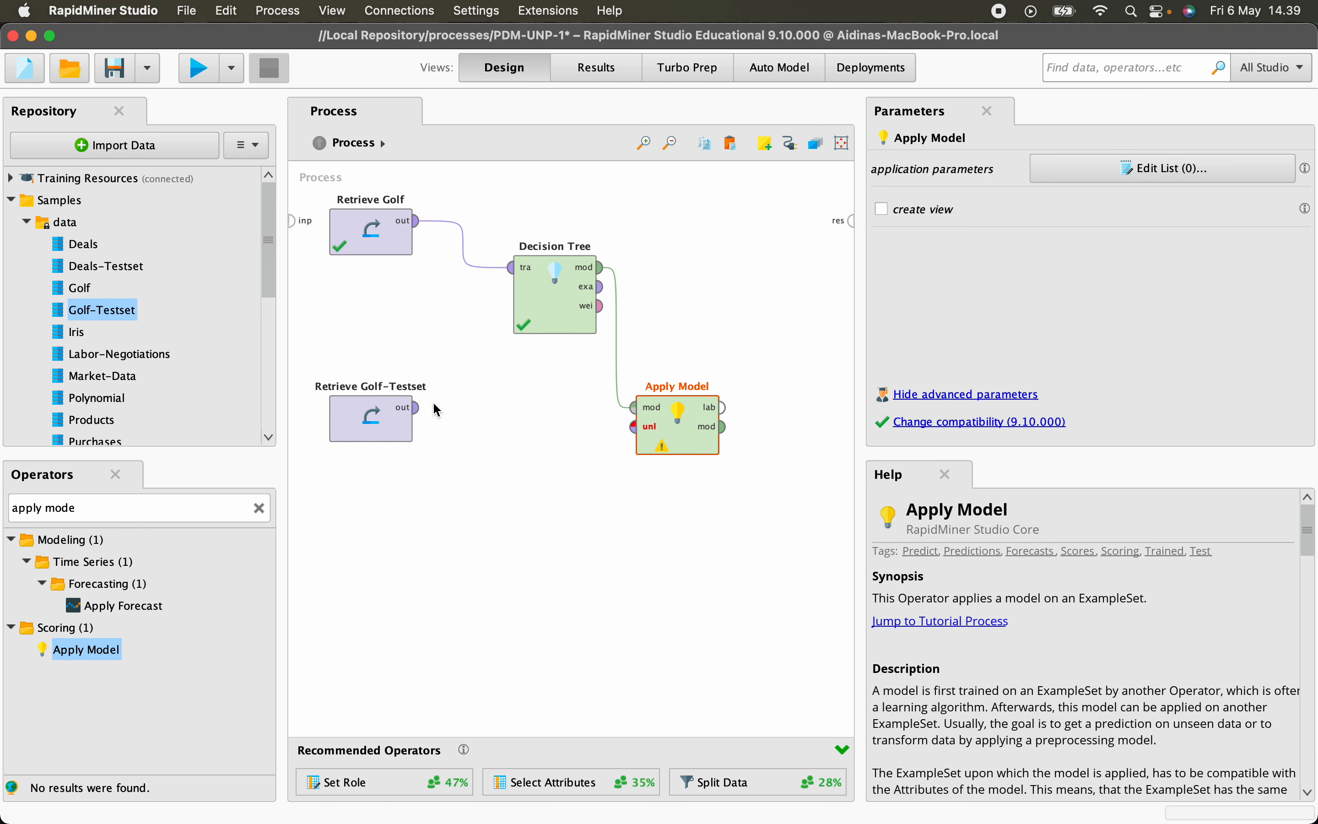
{"action": "mouse_move", "coordinate": [425, 412]}
{"action": "left_click", "coordinate": [416, 407]}
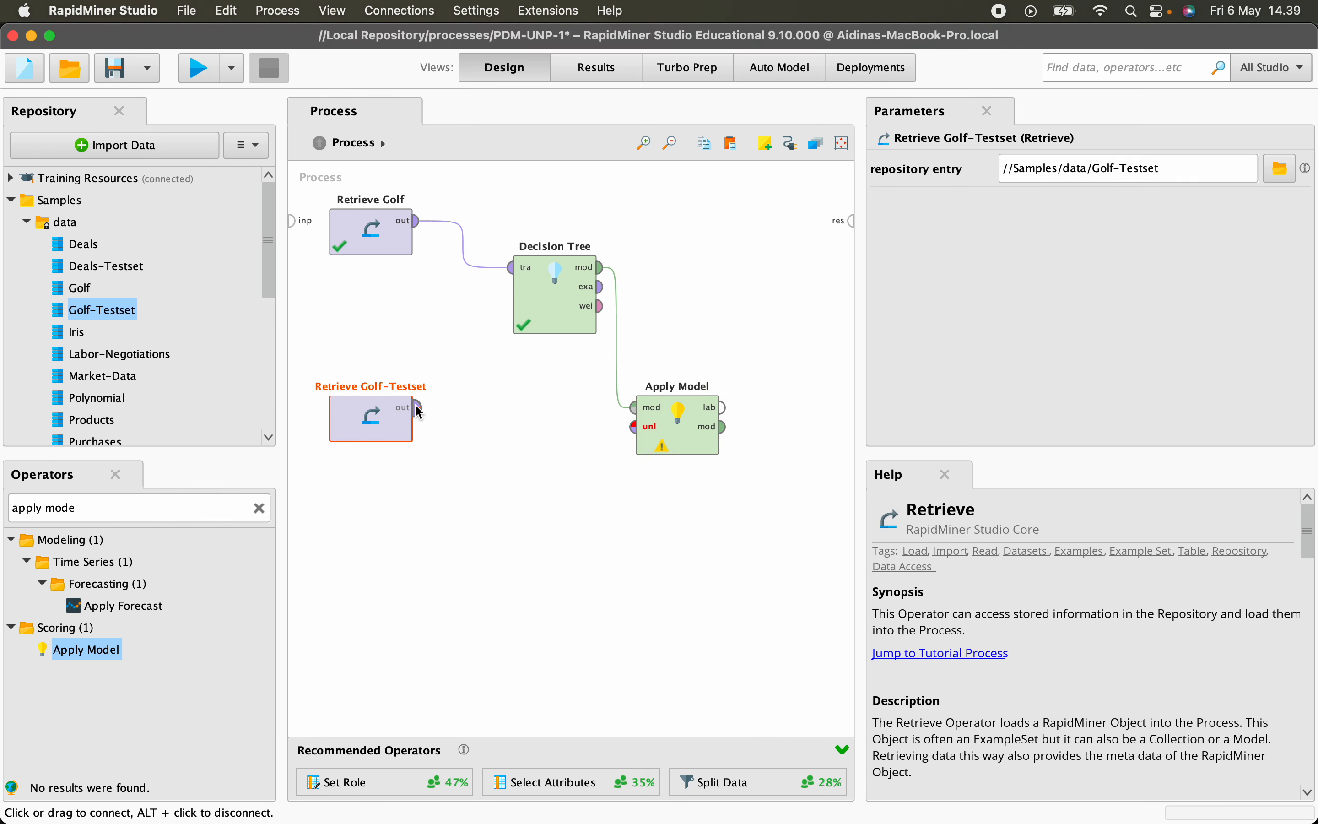
{"action": "left_click", "coordinate": [636, 428]}
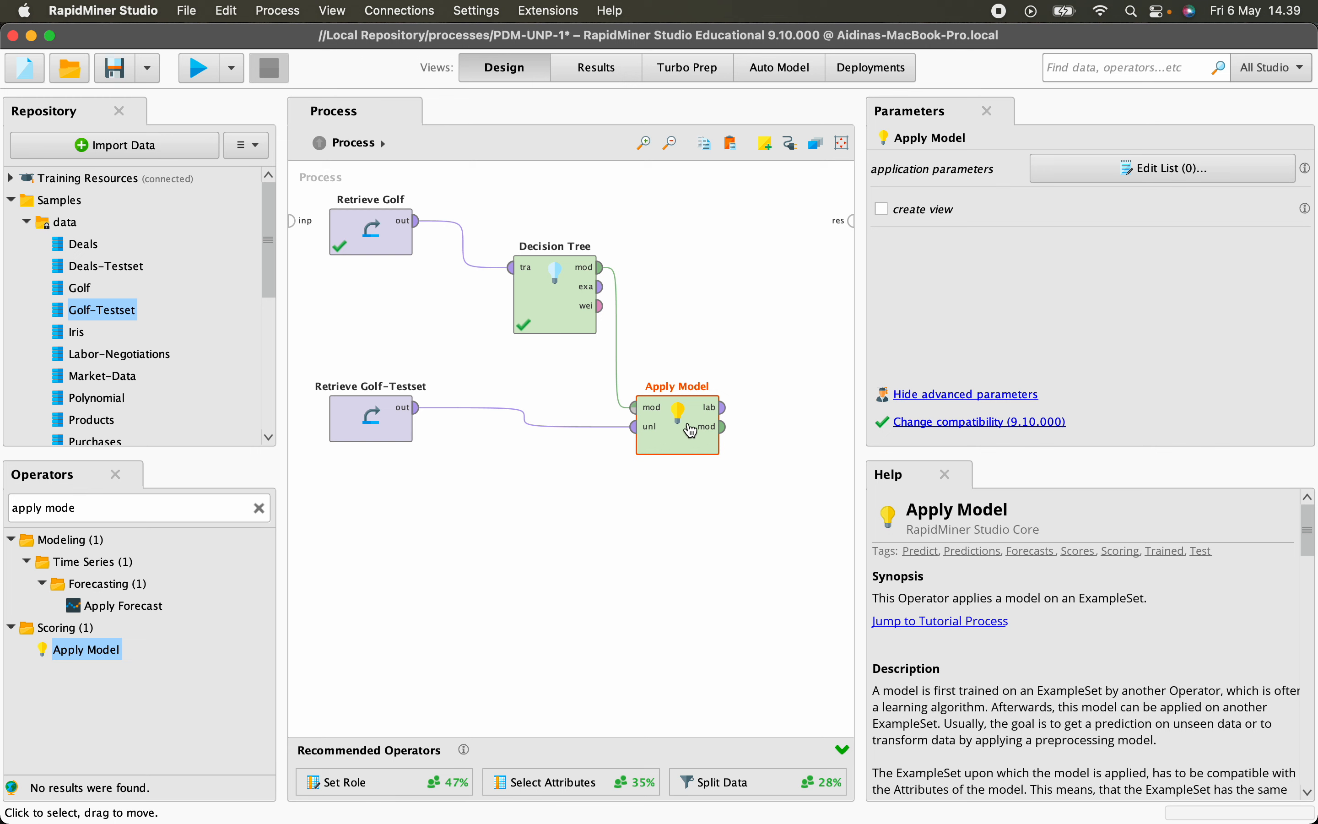
Step: Connect the labelled data and model outputs of Apply Model to the process results, and move the operator slightly up
{"action": "mouse_move", "coordinate": [723, 409]}
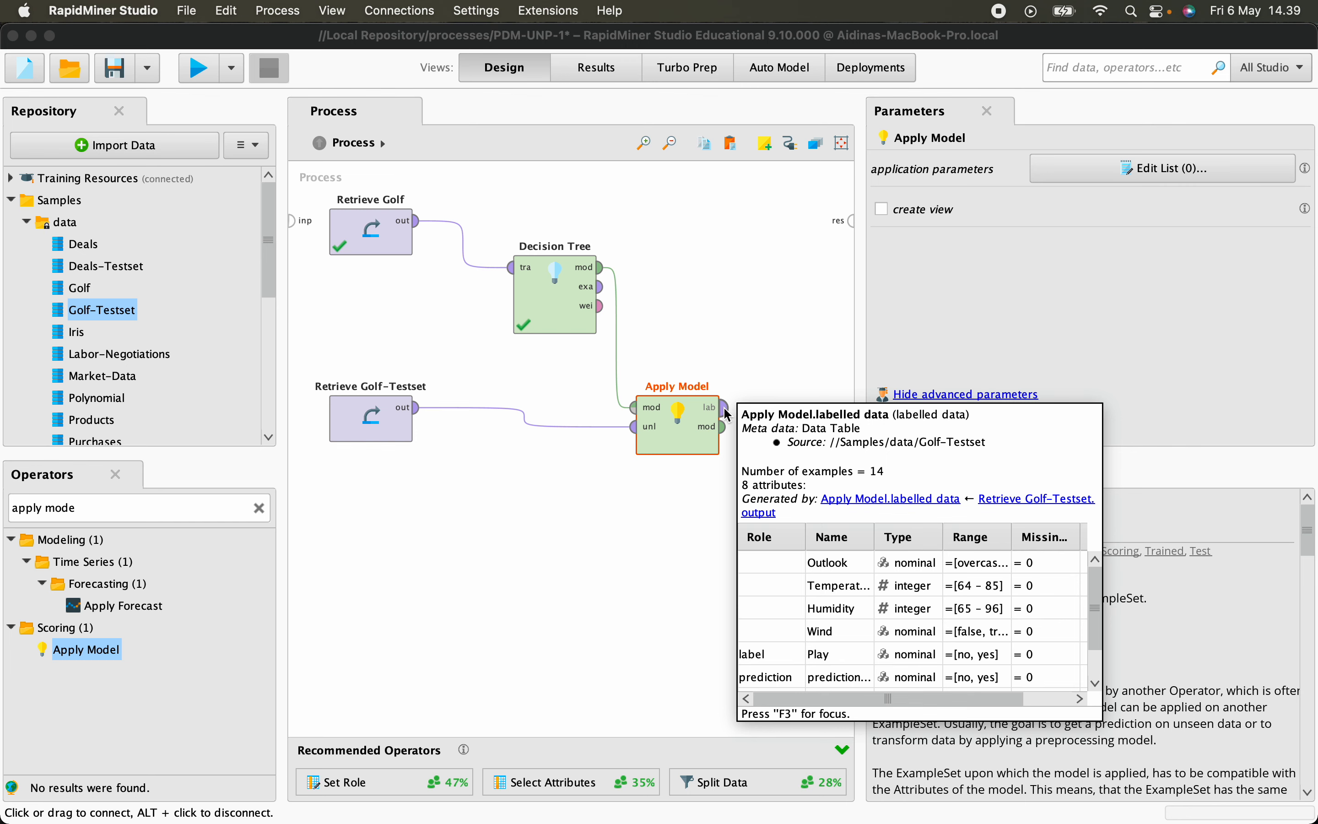
{"action": "left_click", "coordinate": [725, 409]}
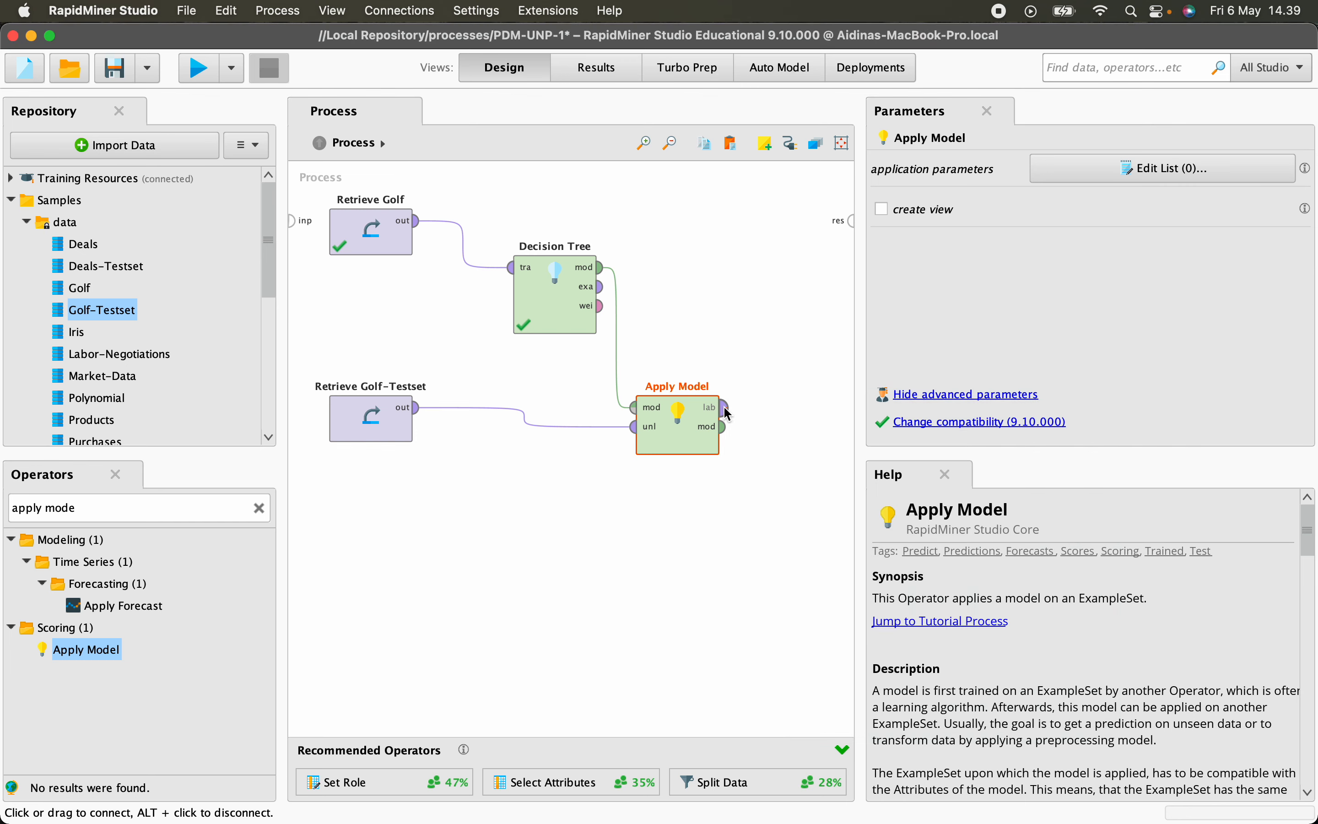
{"action": "left_click", "coordinate": [852, 221]}
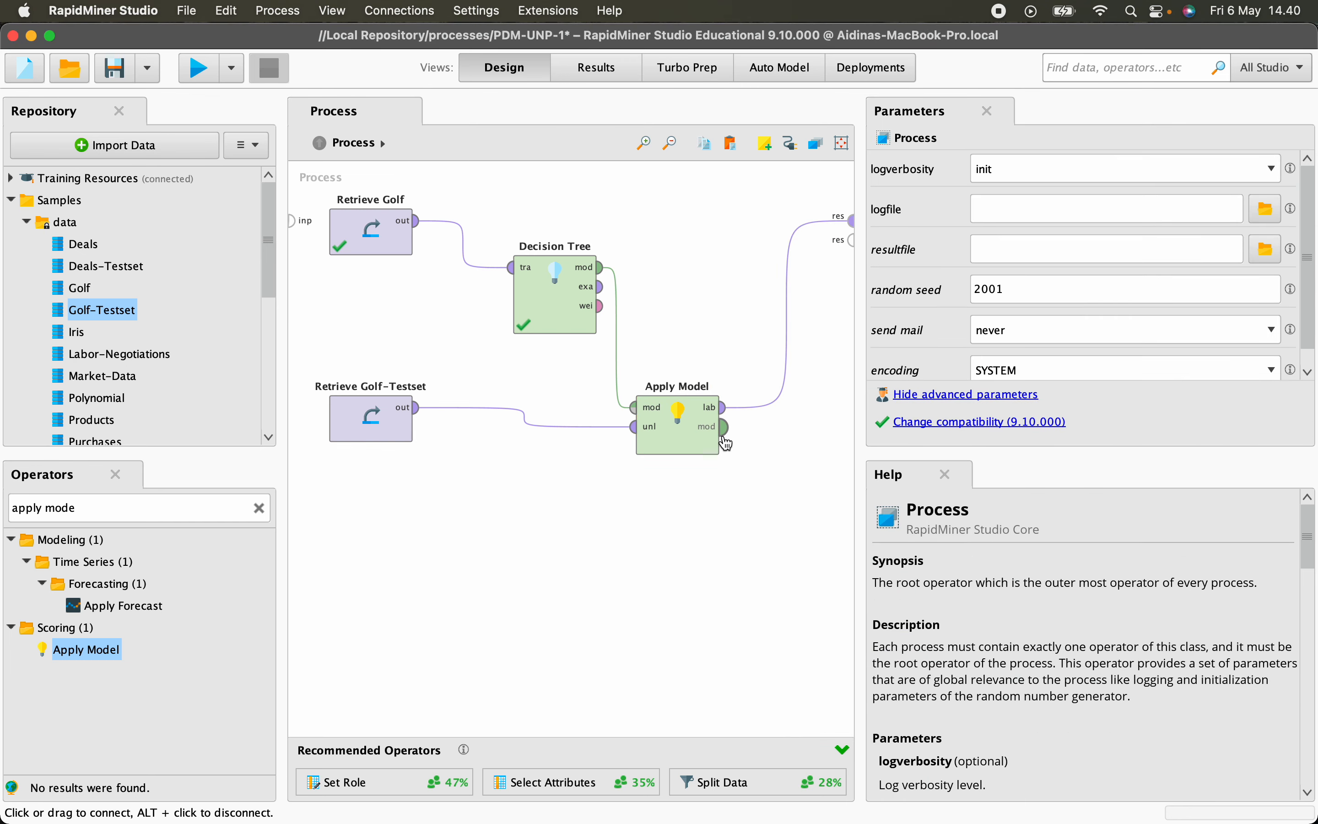
{"action": "left_click", "coordinate": [726, 433]}
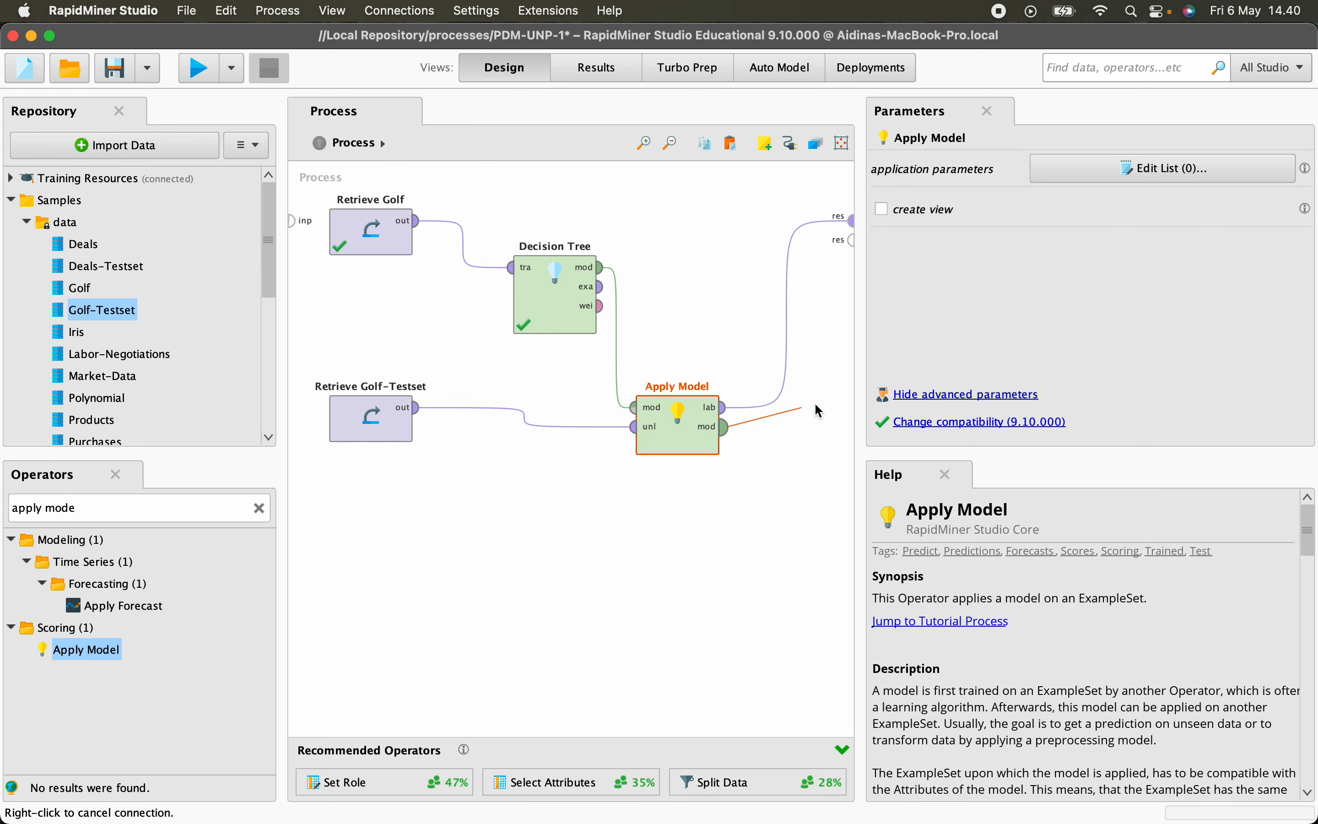
{"action": "left_click", "coordinate": [851, 240]}
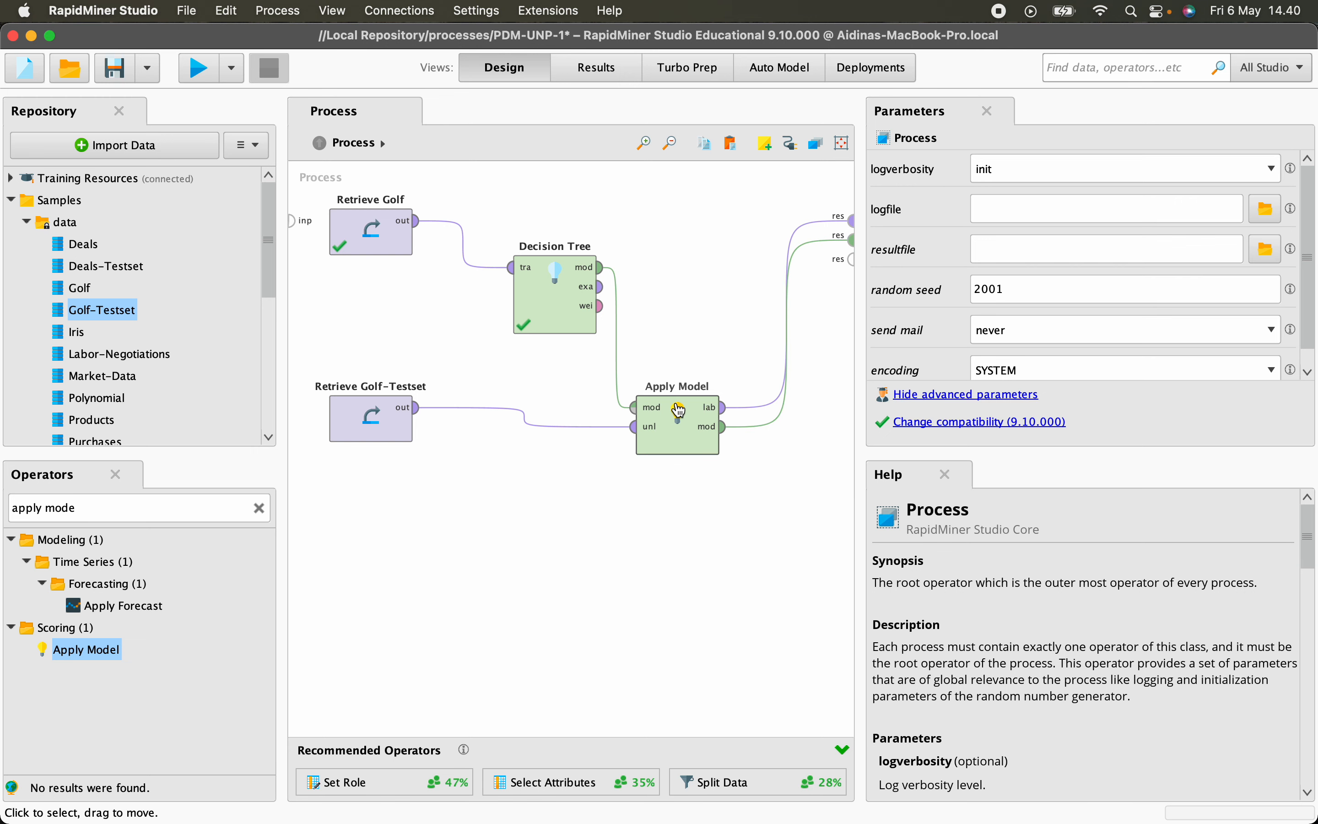
{"action": "left_click_drag", "start_coordinate": [679, 409], "coordinate": [685, 347]}
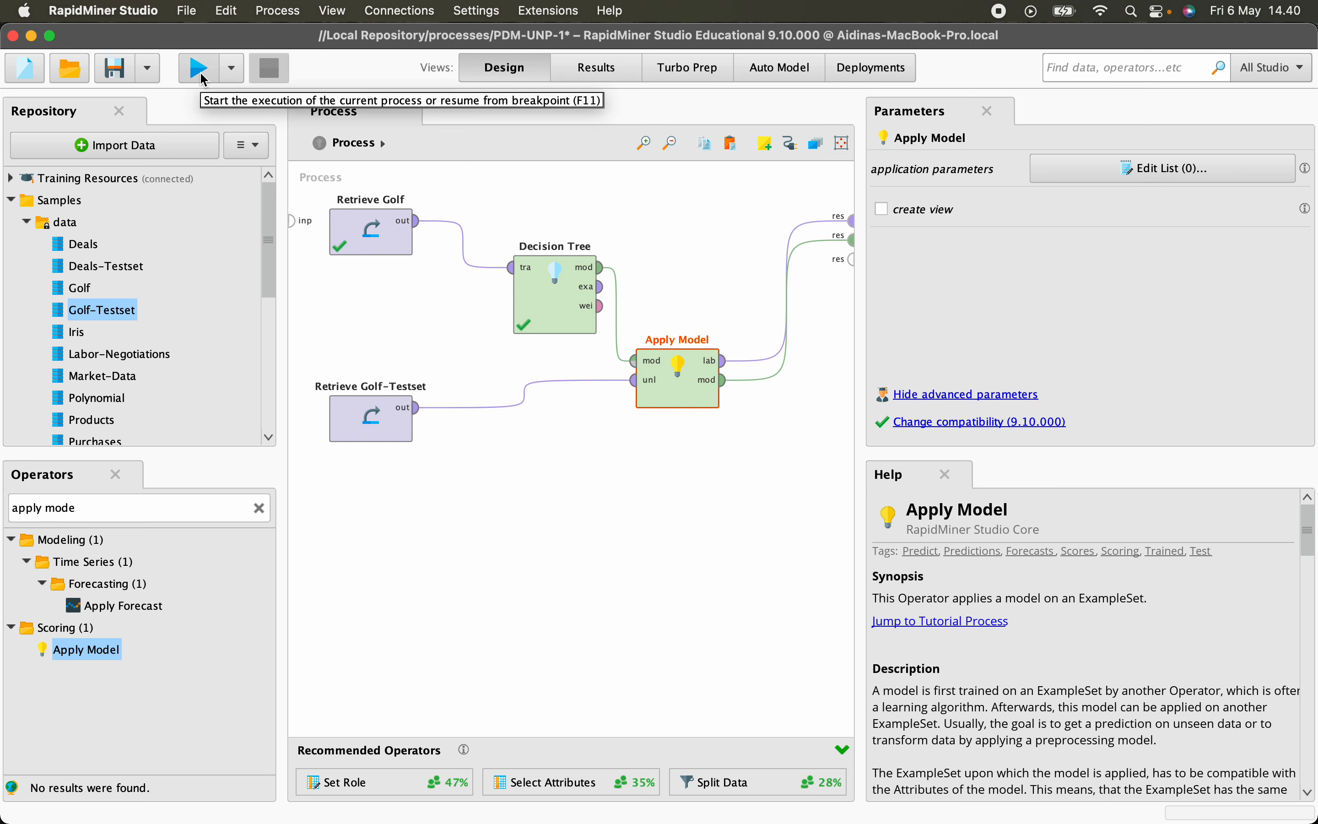
Step: Run the process and examine the Apply Model example set with the prediction(Play), confidence(no) and confidence(yes) columns widened to show their full names
{"action": "left_click", "coordinate": [198, 69]}
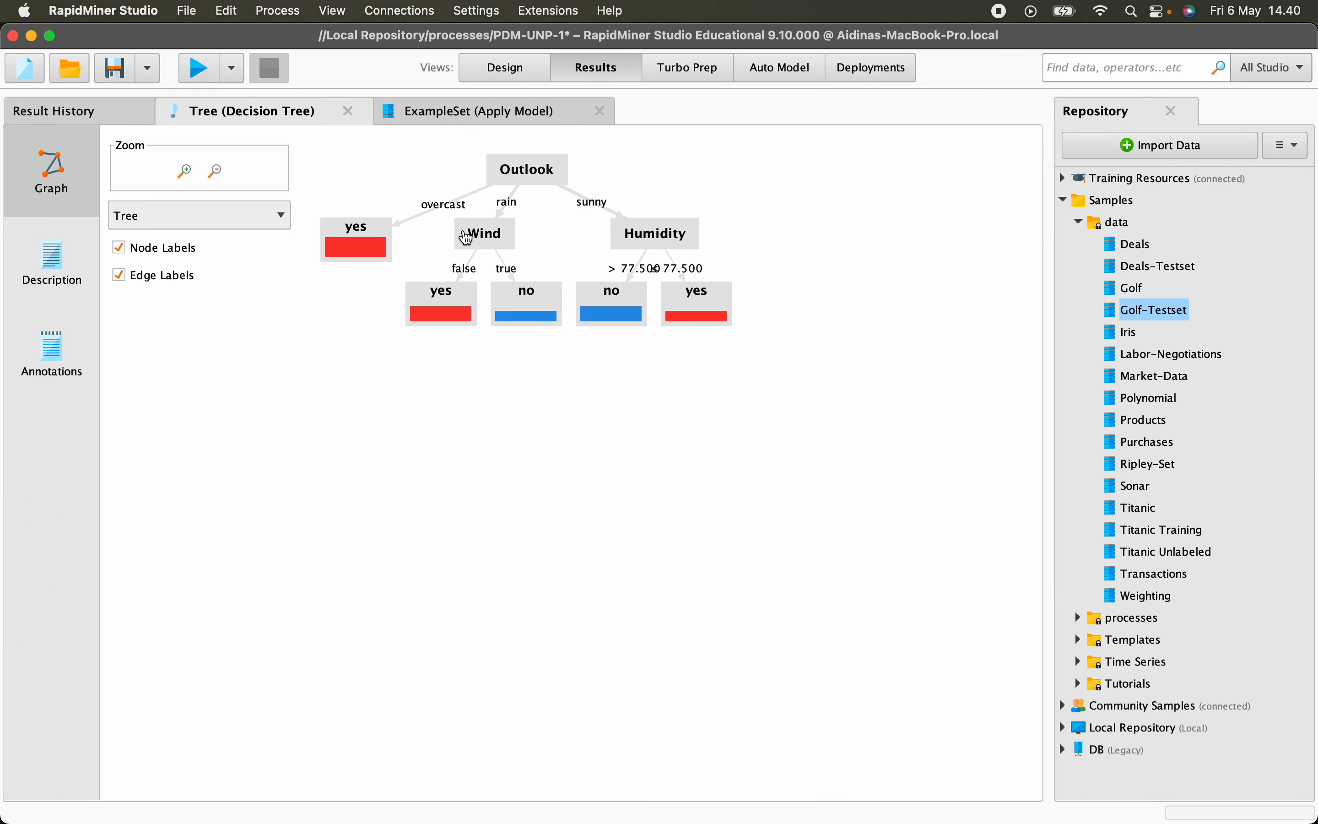
{"action": "left_click", "coordinate": [452, 114]}
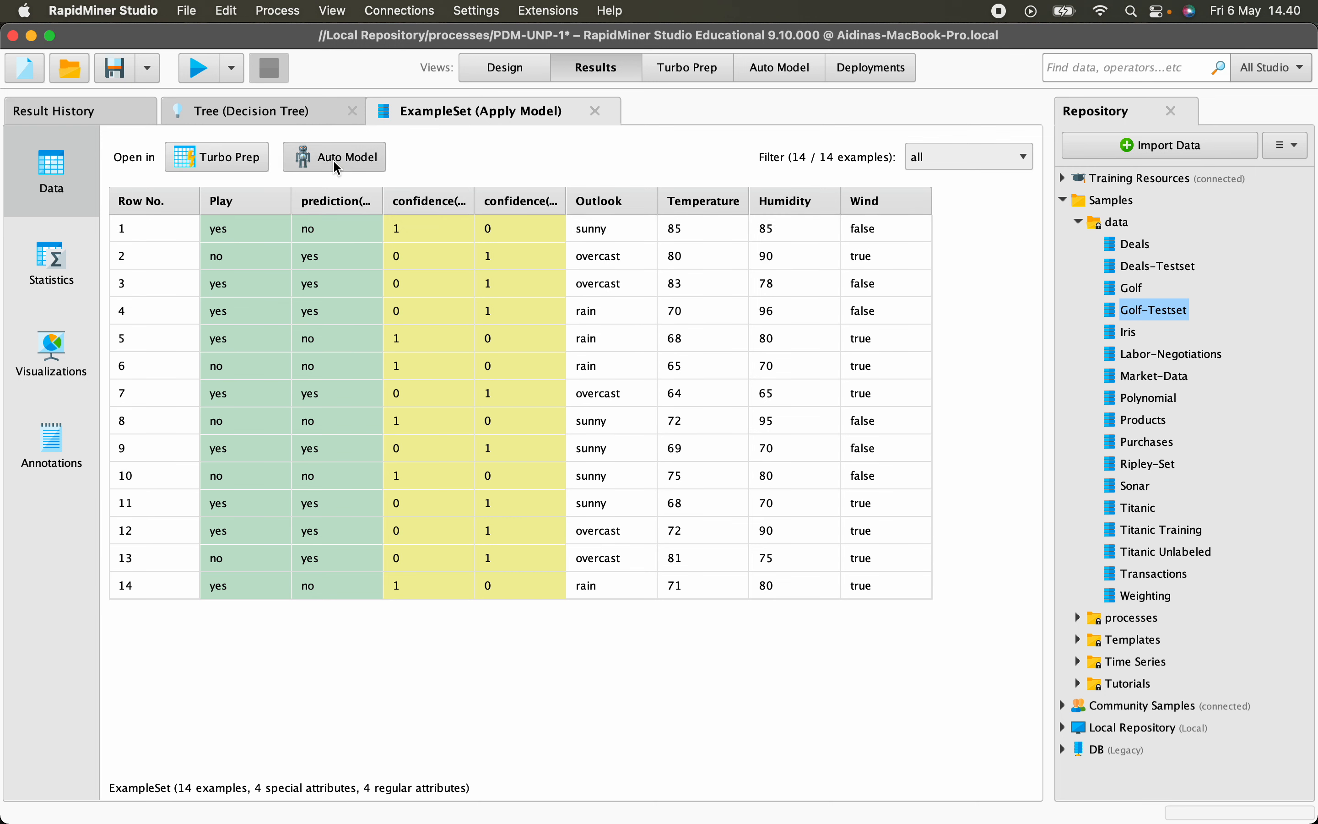
{"action": "left_click_drag", "start_coordinate": [383, 201], "coordinate": [423, 200]}
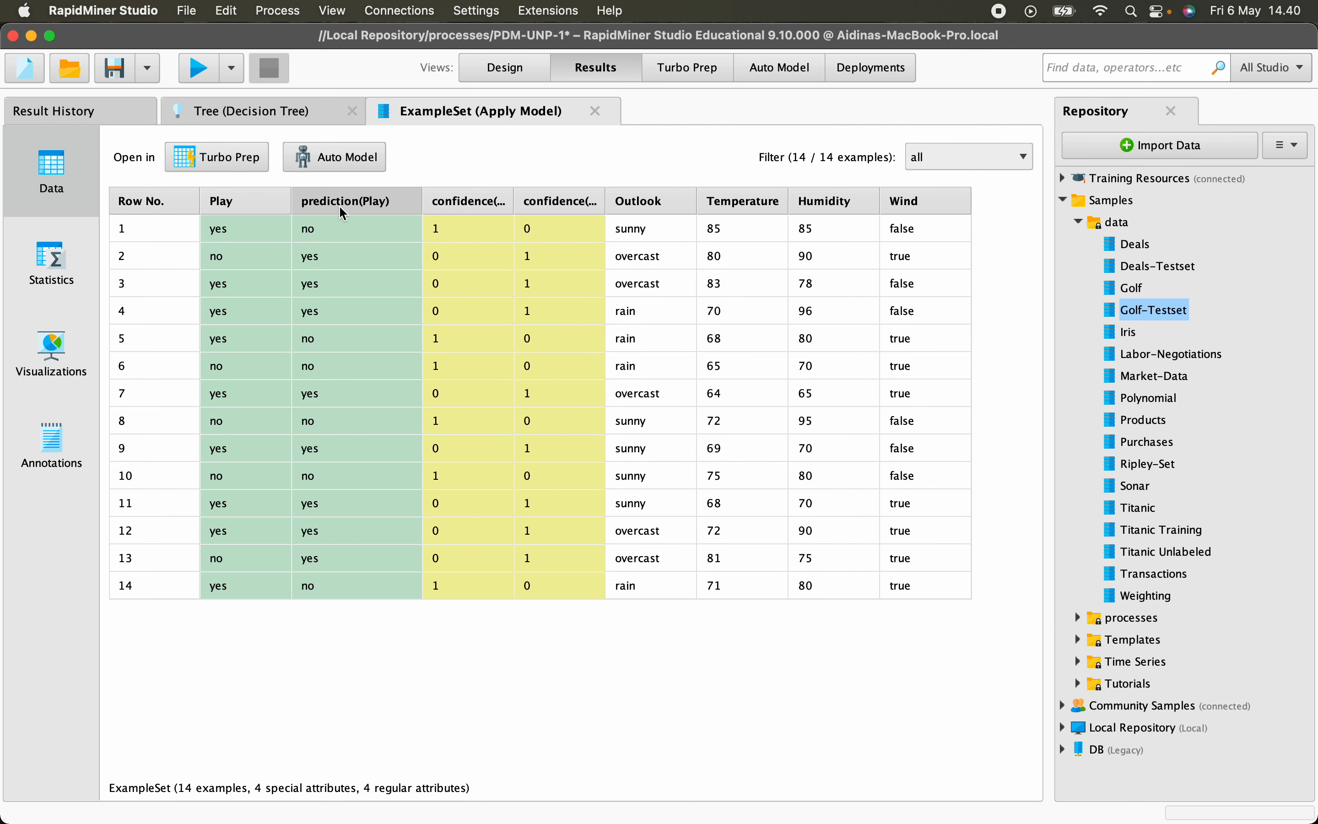
{"action": "left_click_drag", "start_coordinate": [512, 196], "coordinate": [544, 196]}
{"action": "left_click_drag", "start_coordinate": [636, 195], "coordinate": [661, 191]}
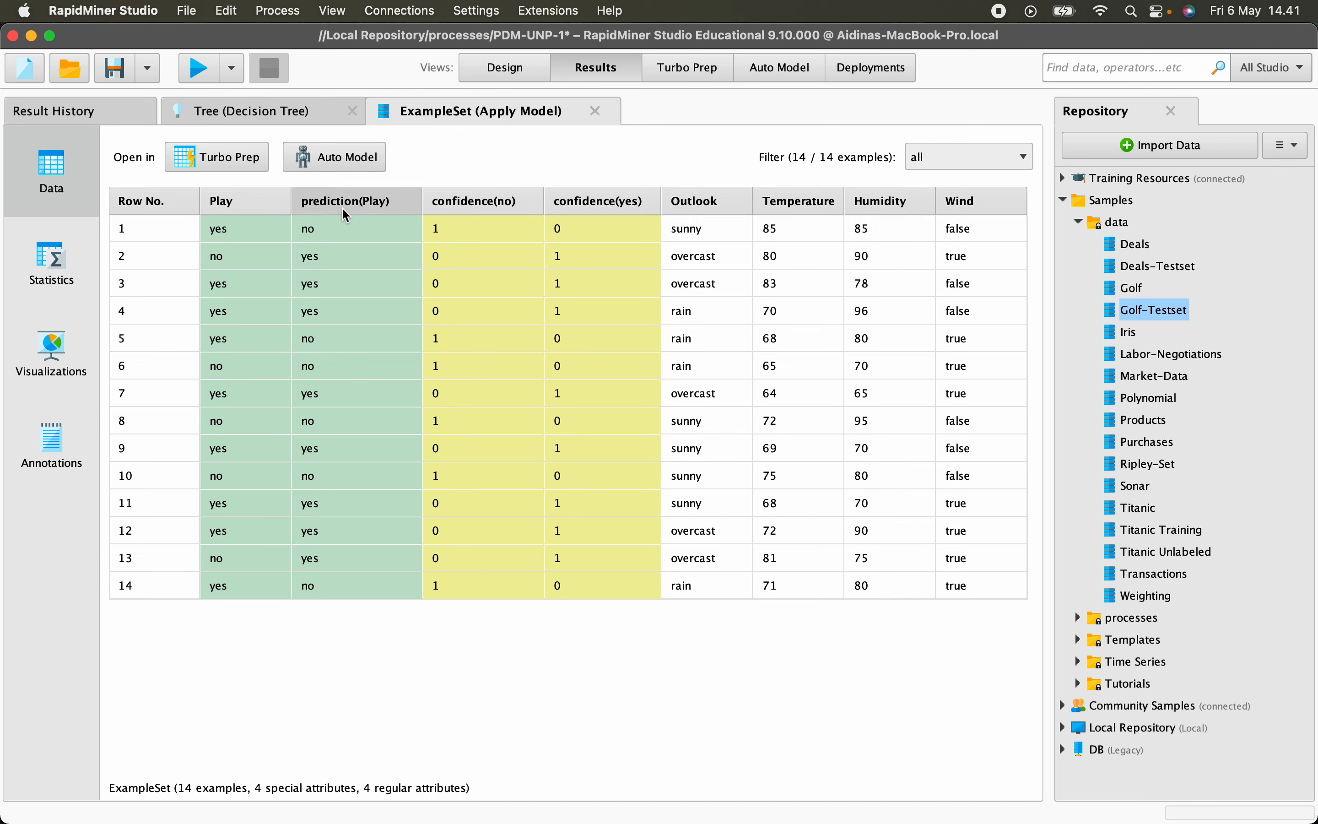
{"action": "mouse_move", "coordinate": [343, 209]}
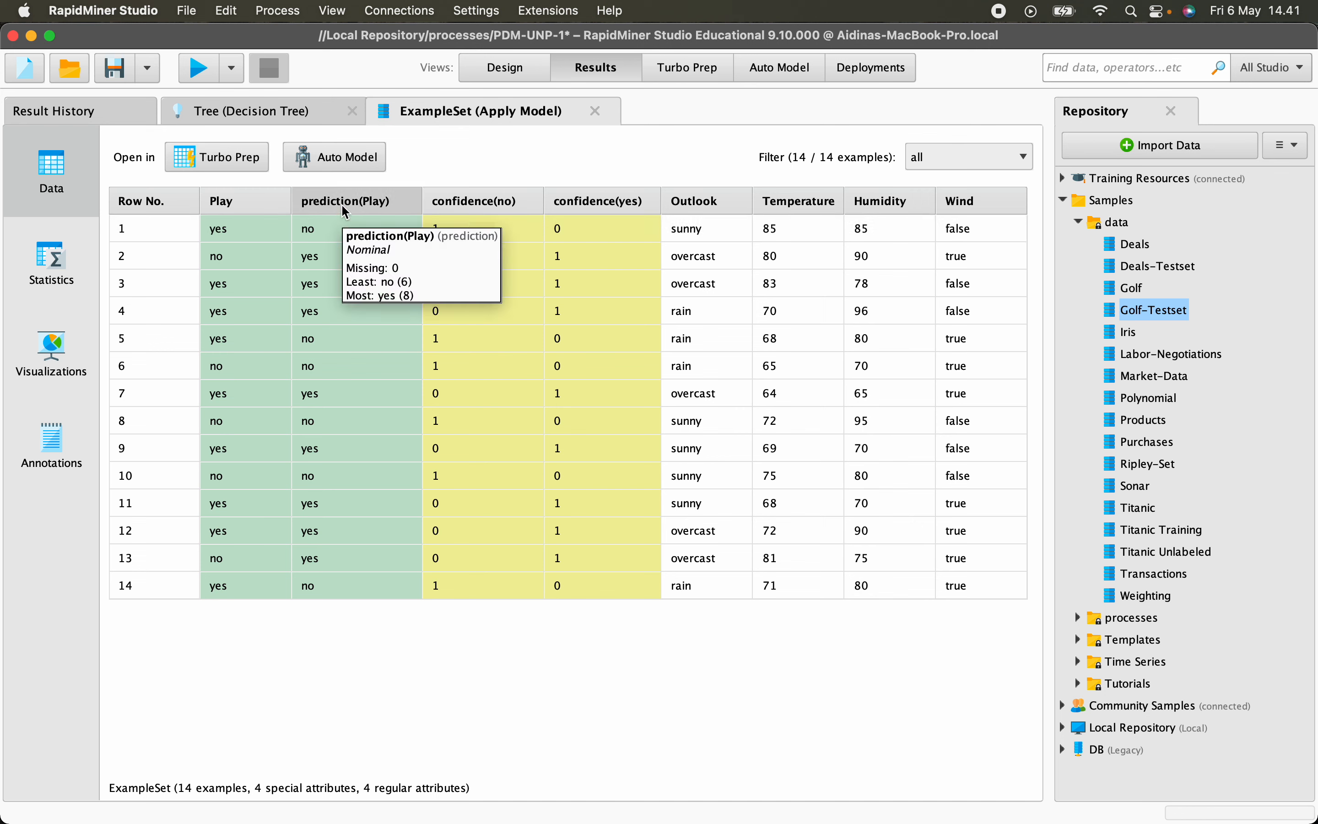
Step: Review the process design alongside the predictions in the Apply Model example set, and return to the design
{"action": "left_click", "coordinate": [492, 68]}
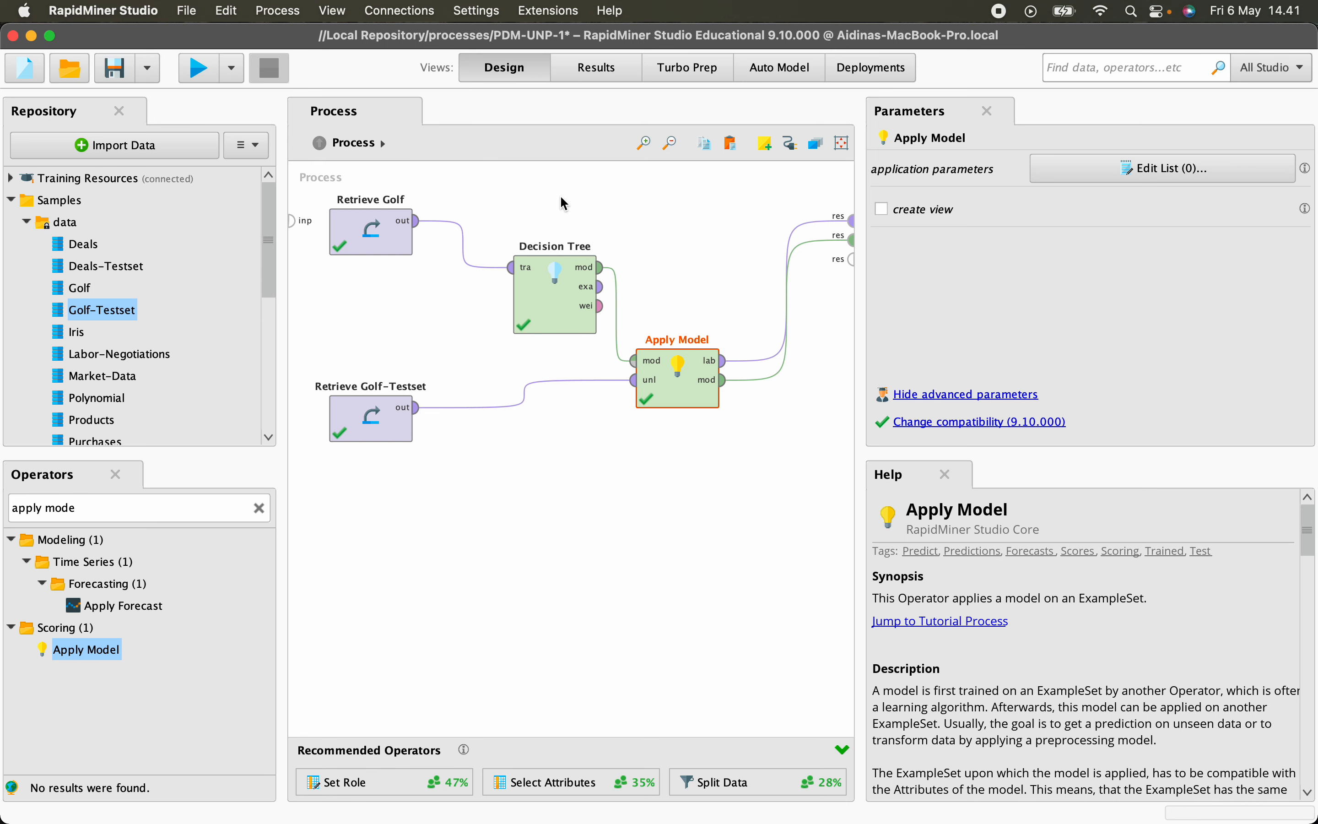
{"action": "left_click", "coordinate": [598, 73]}
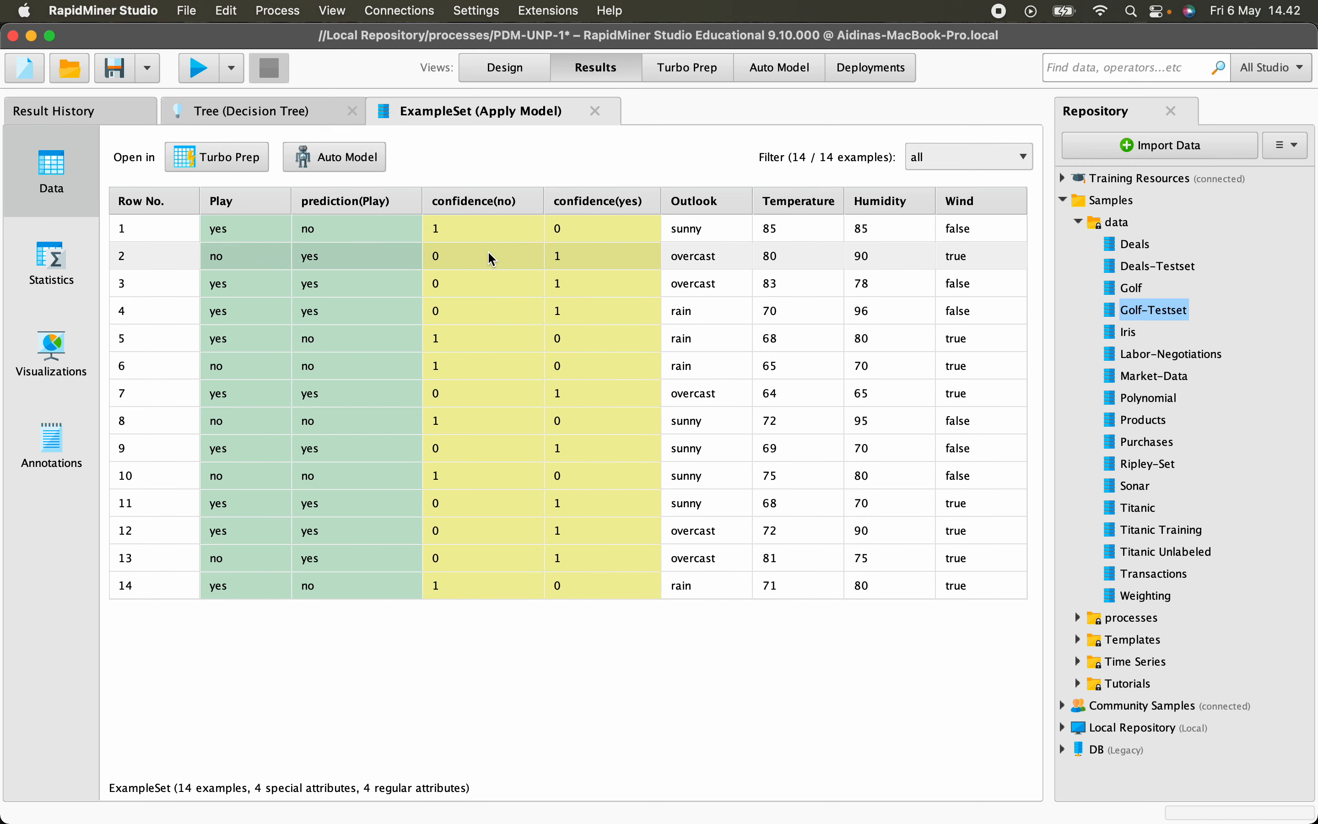
{"action": "left_click", "coordinate": [512, 69]}
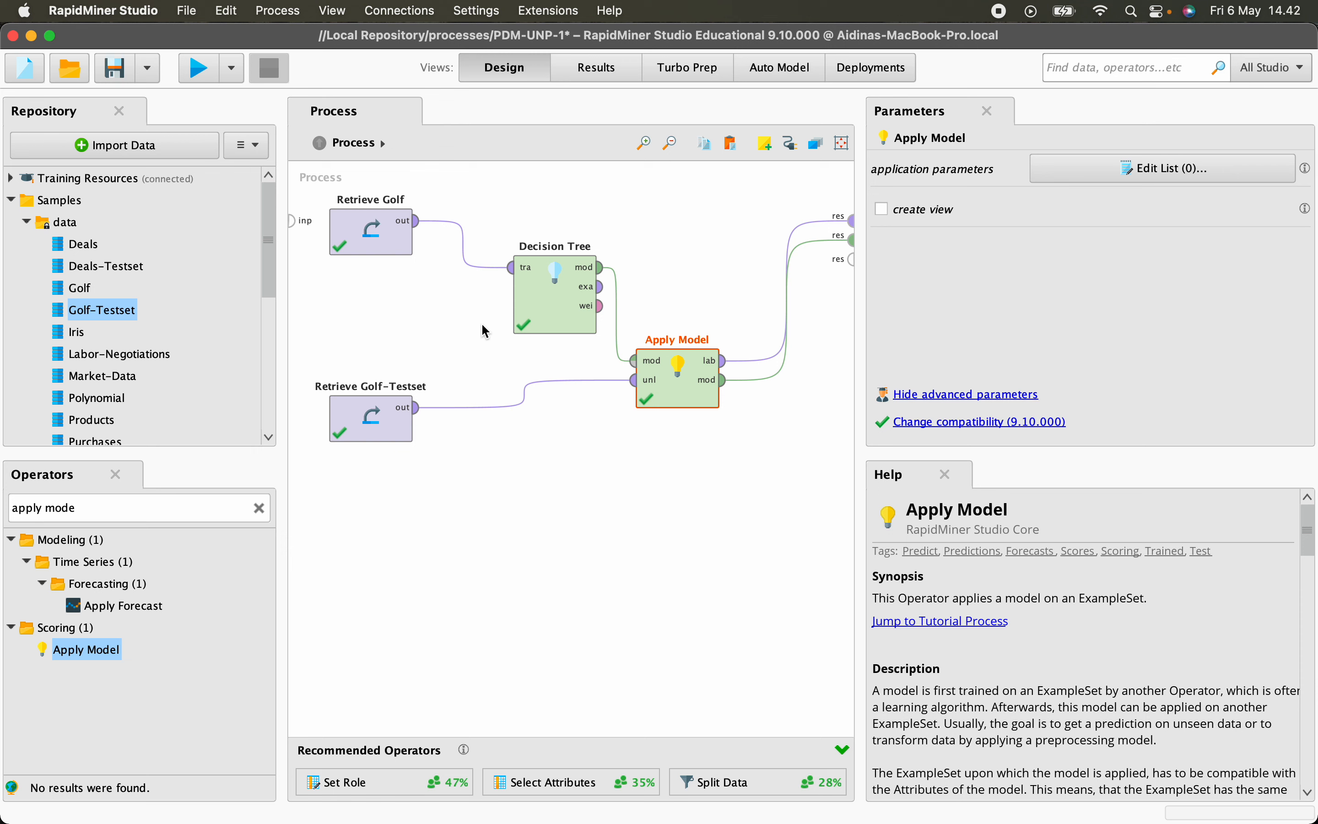
Step: Examine the recommended values for the Decision Tree's maximal depth and criterion parameters, and collapse both overviews
{"action": "left_click", "coordinate": [551, 306]}
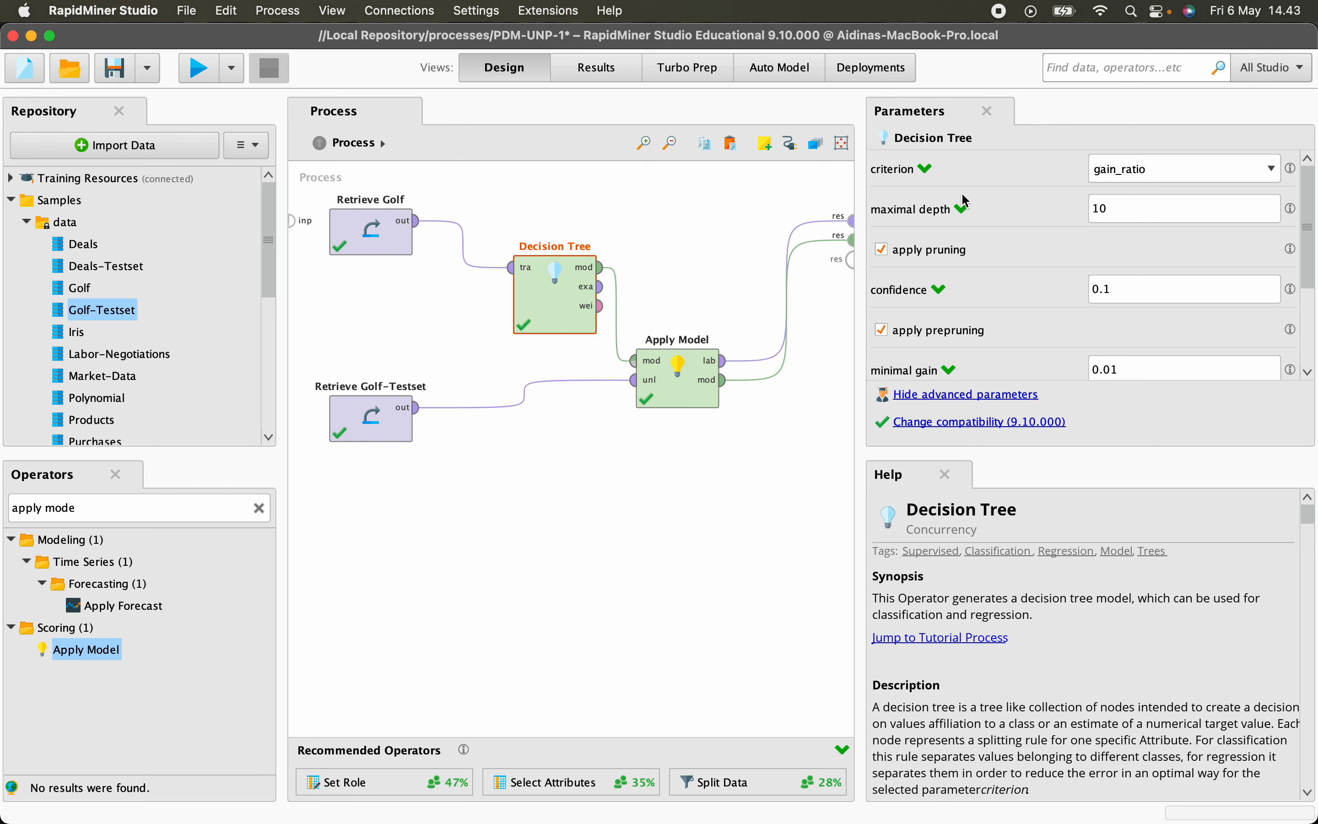
{"action": "left_click", "coordinate": [974, 216]}
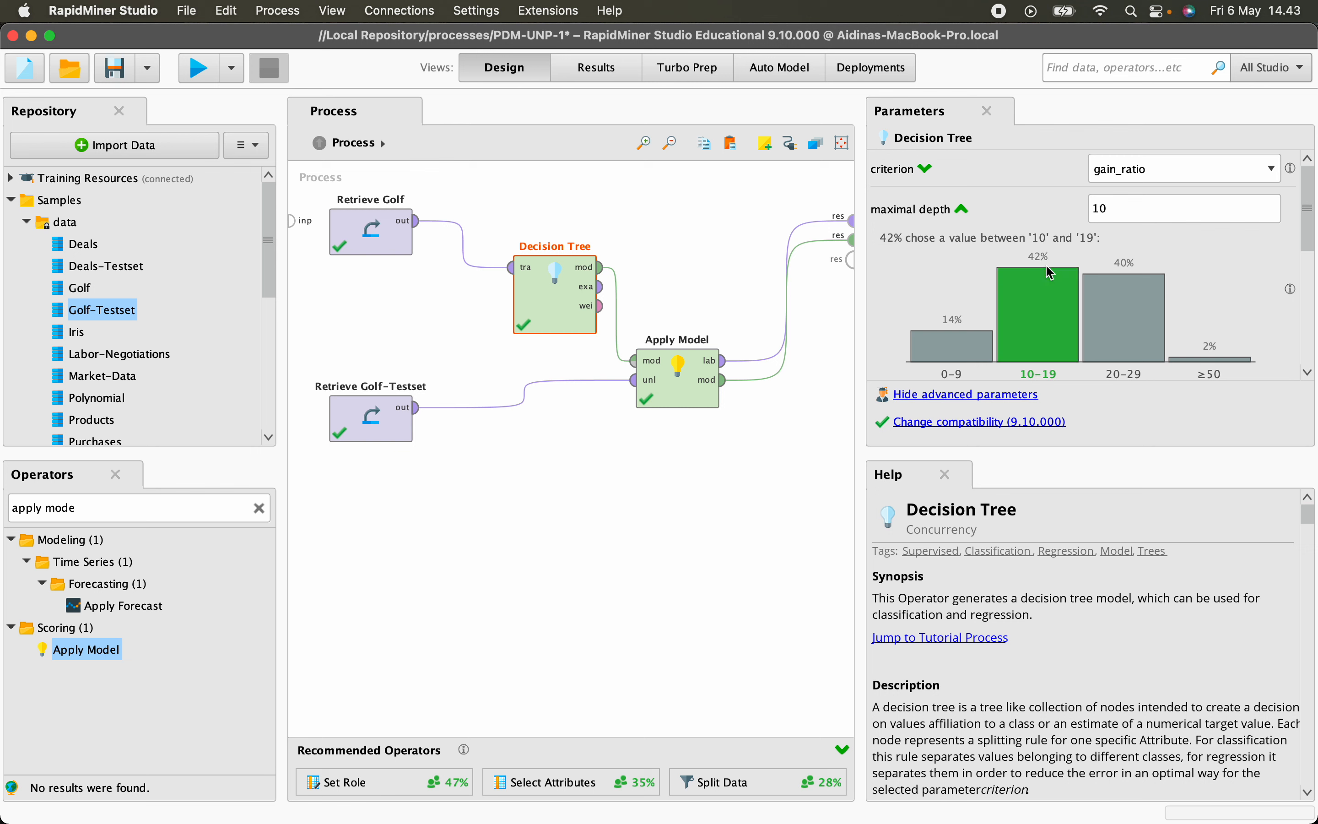
{"action": "left_click", "coordinate": [963, 212]}
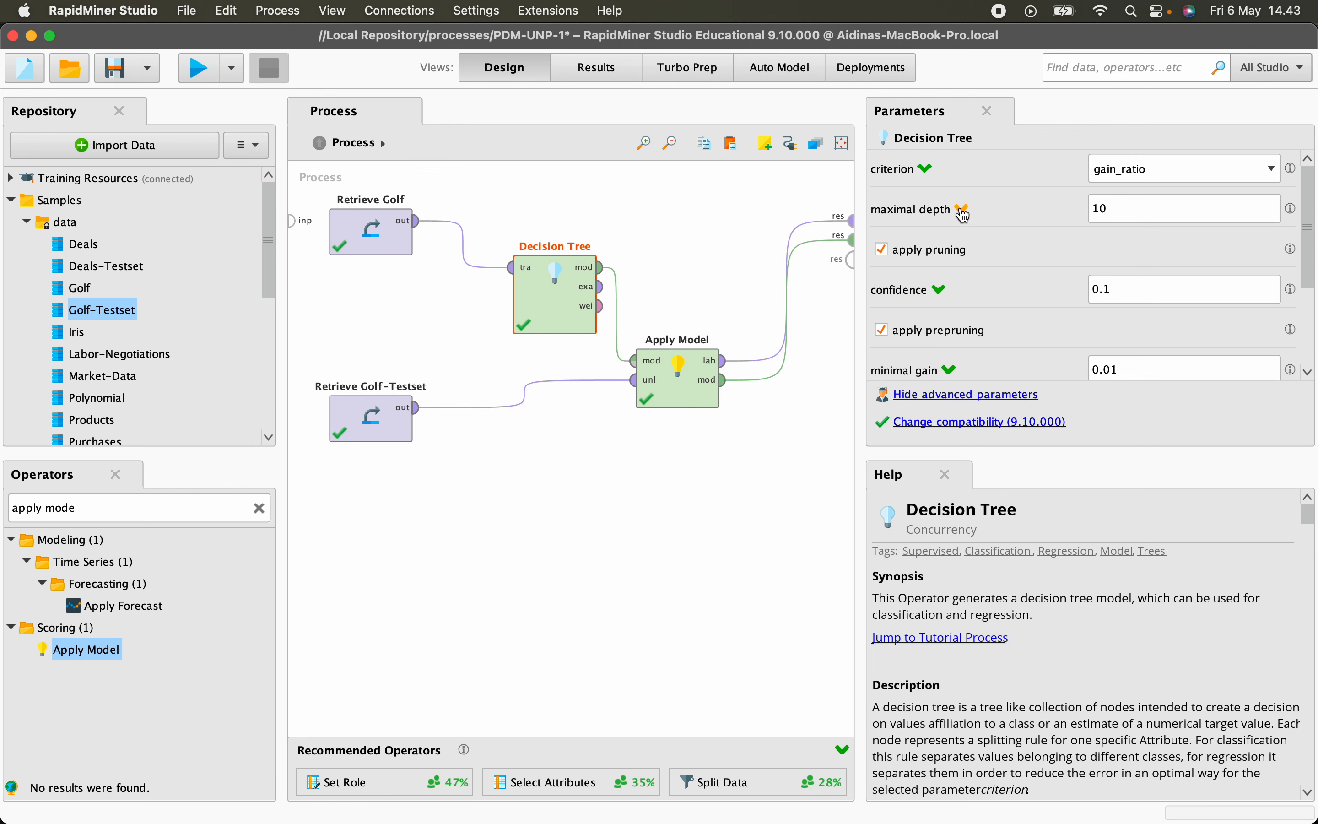
{"action": "left_click", "coordinate": [926, 169]}
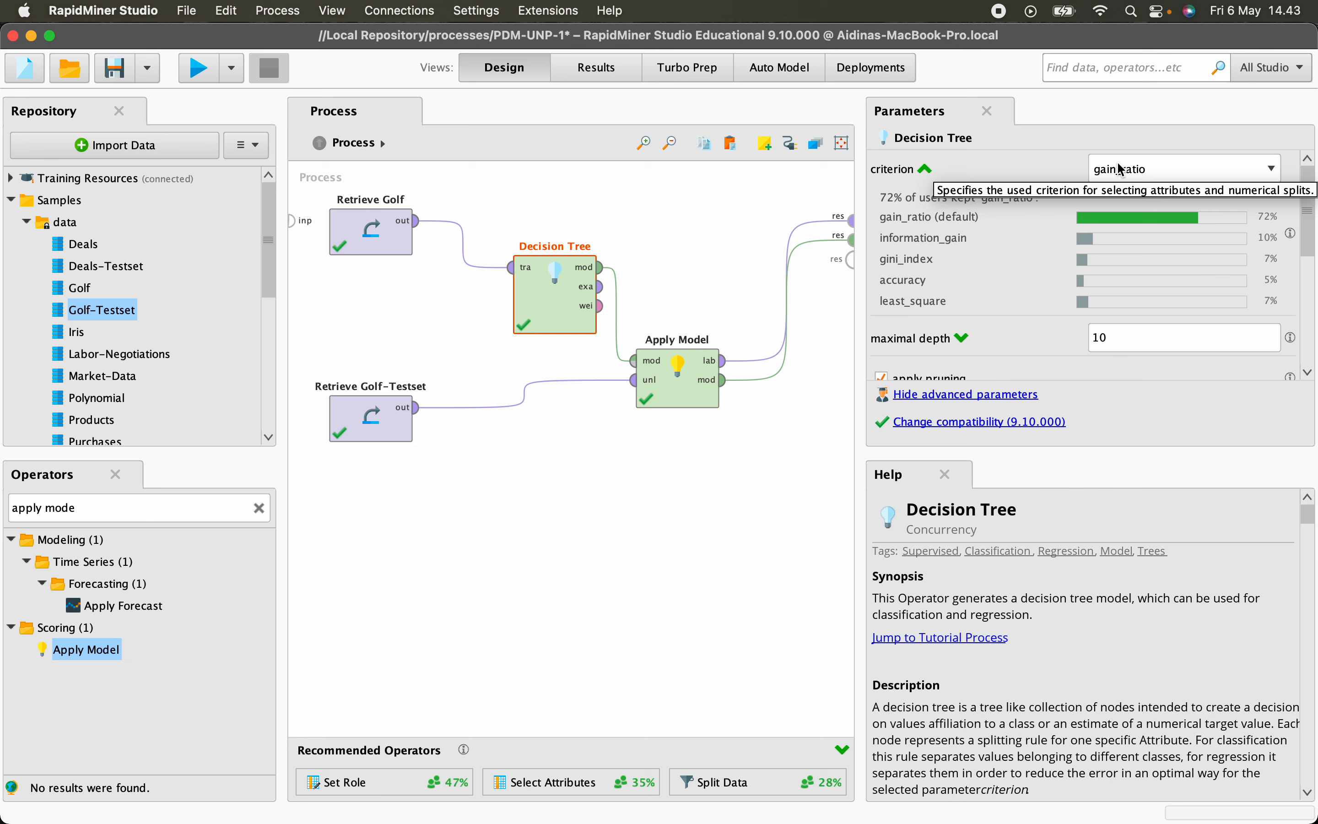
{"action": "left_click", "coordinate": [927, 171]}
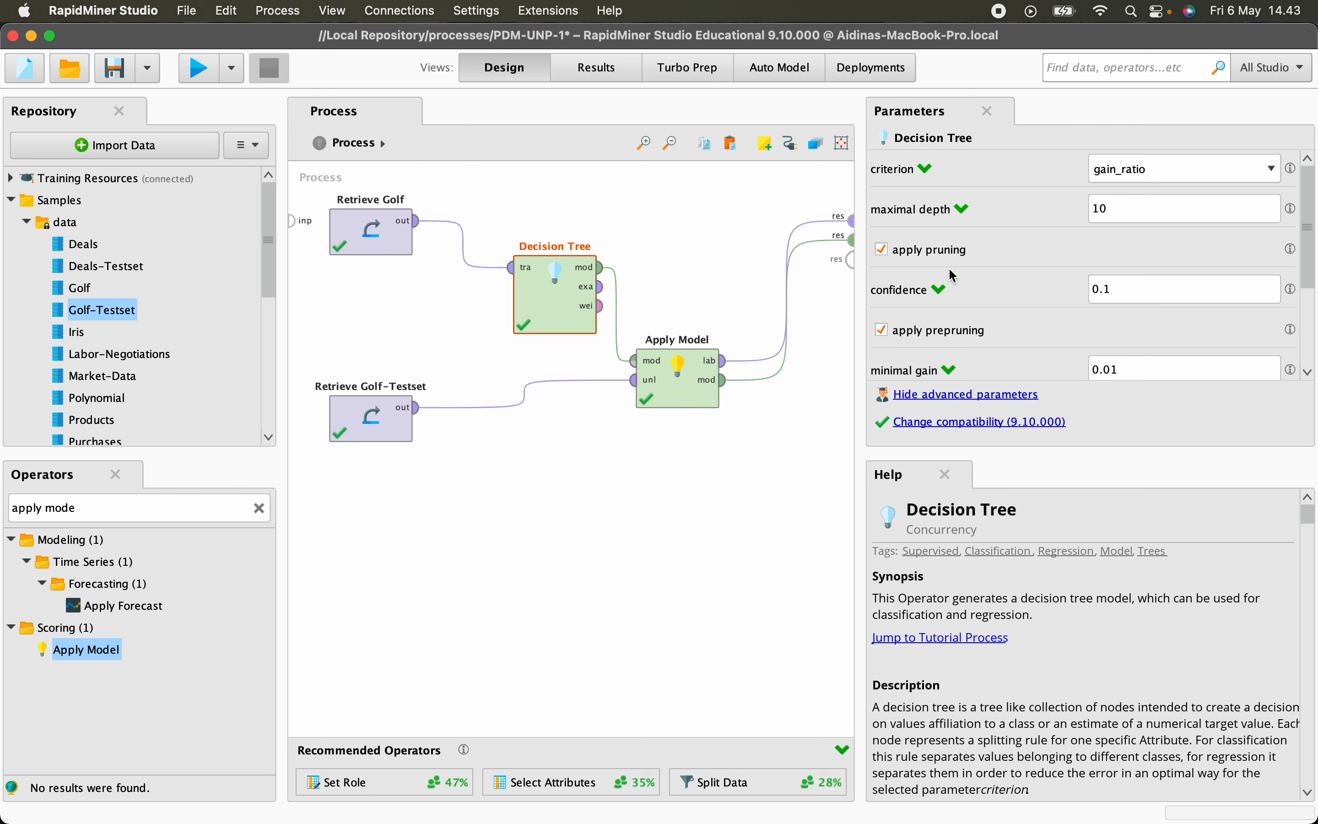
Step: Expand the recommended values for the Decision Tree's confidence parameter and examine them along with the pruning and prepruning settings
{"action": "left_click", "coordinate": [939, 289]}
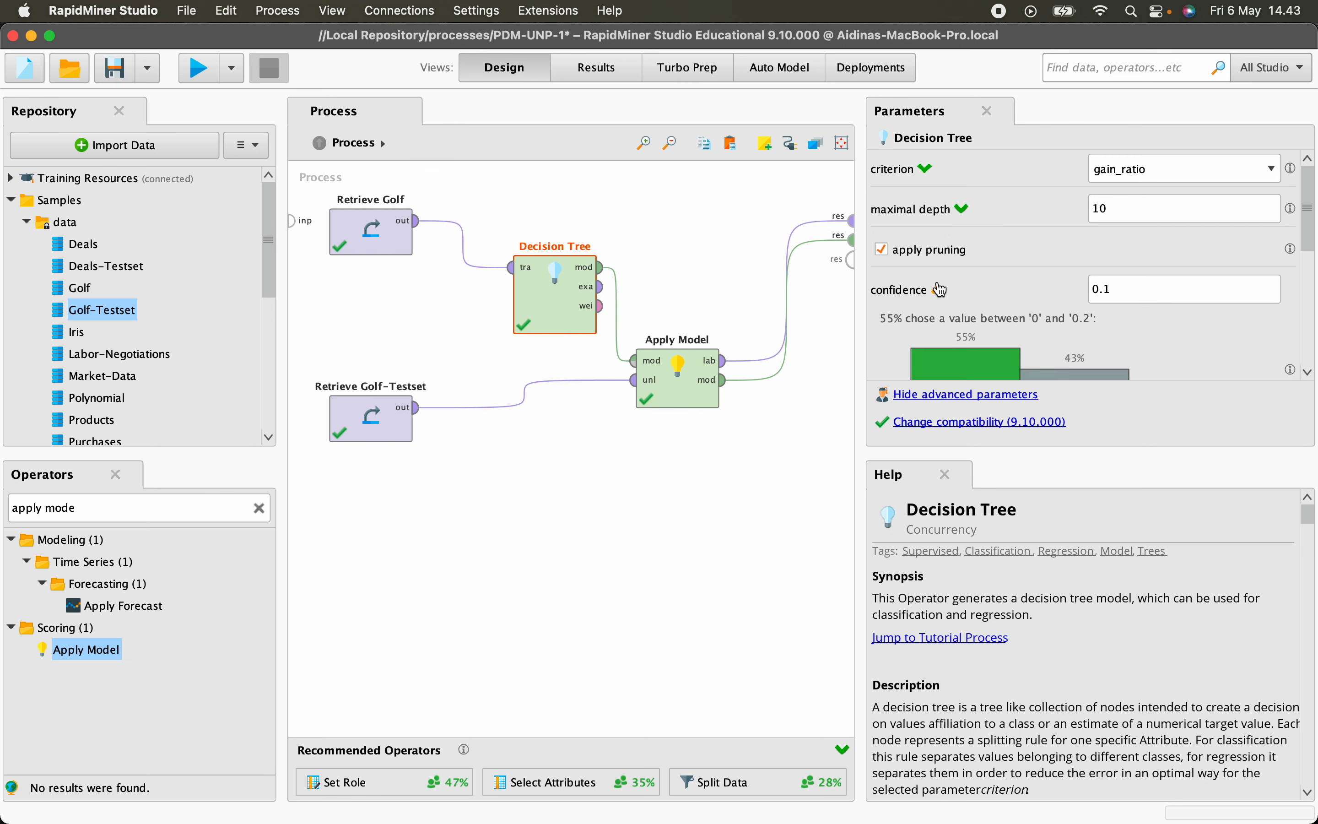
{"action": "scroll", "coordinate": [1021, 302], "scroll_direction": "down", "scroll_amount": 3}
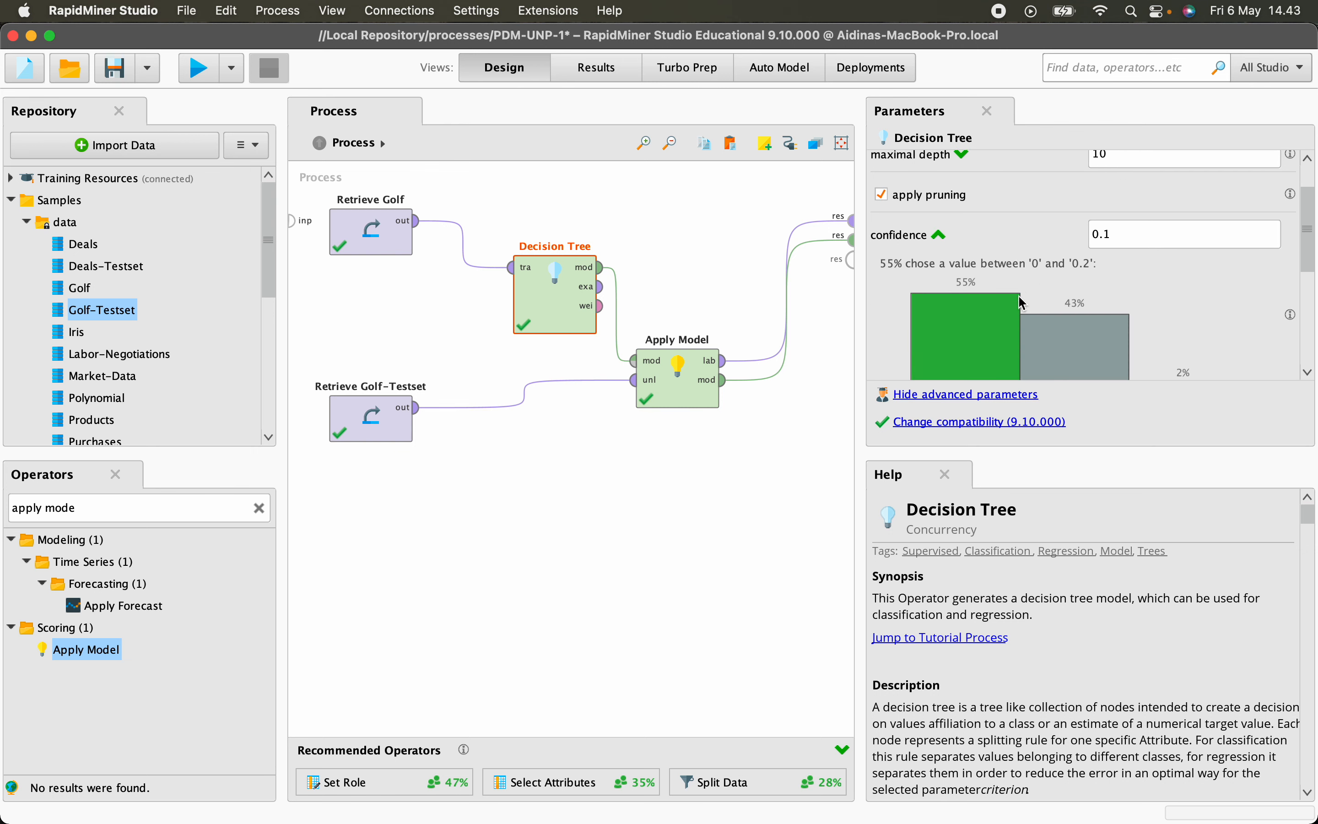
{"action": "scroll", "coordinate": [1020, 302], "scroll_direction": "down", "scroll_amount": 3}
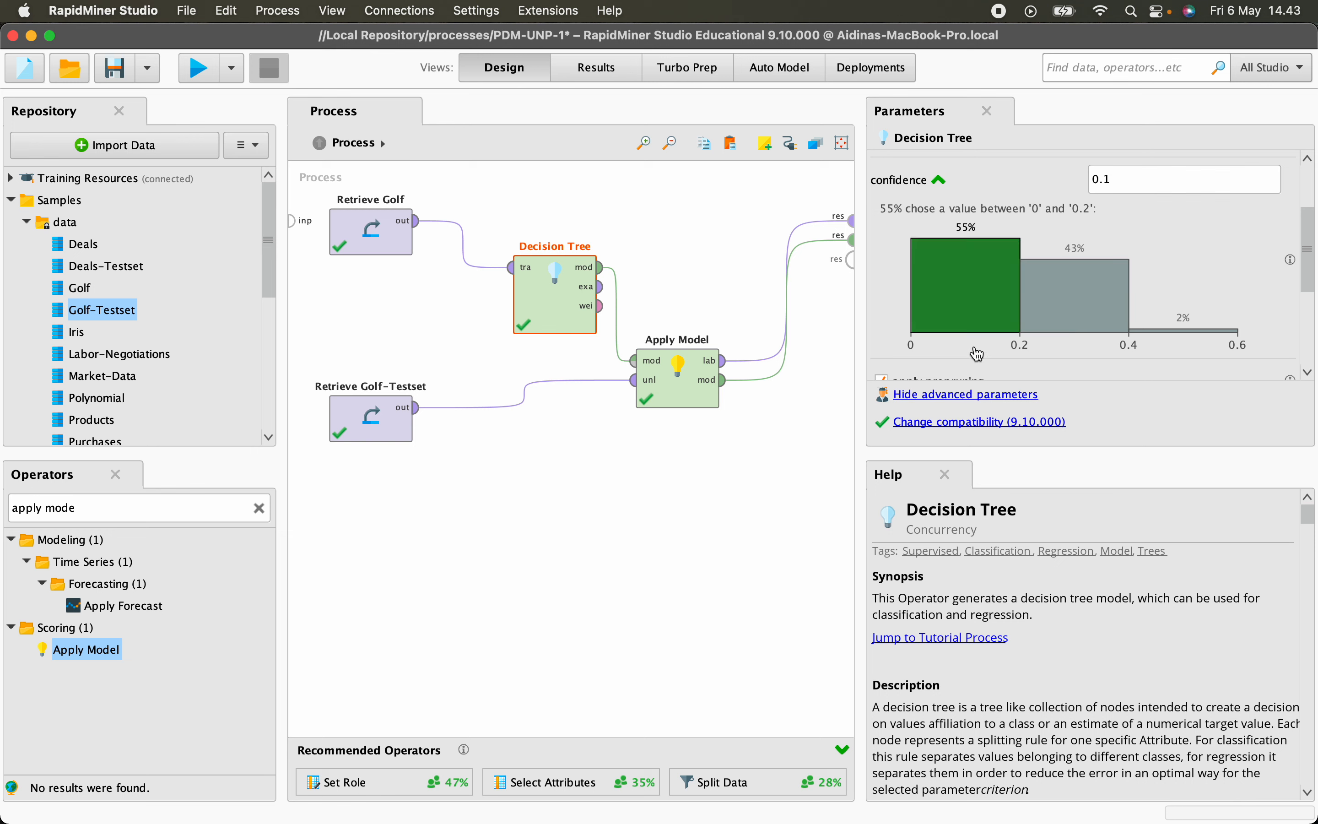
{"action": "scroll", "coordinate": [978, 354], "scroll_direction": "down", "scroll_amount": 8}
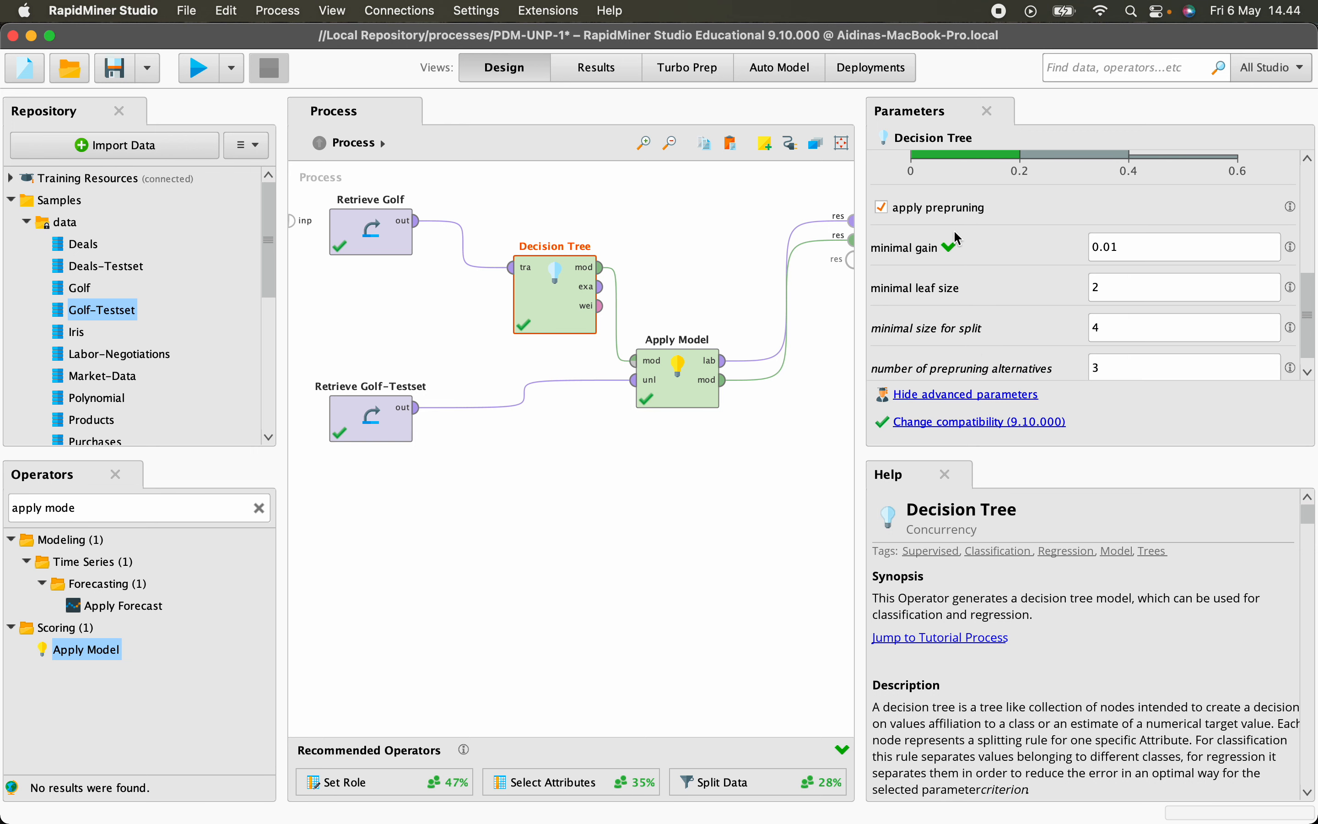
{"action": "scroll", "coordinate": [959, 275], "scroll_direction": "down", "scroll_amount": 1}
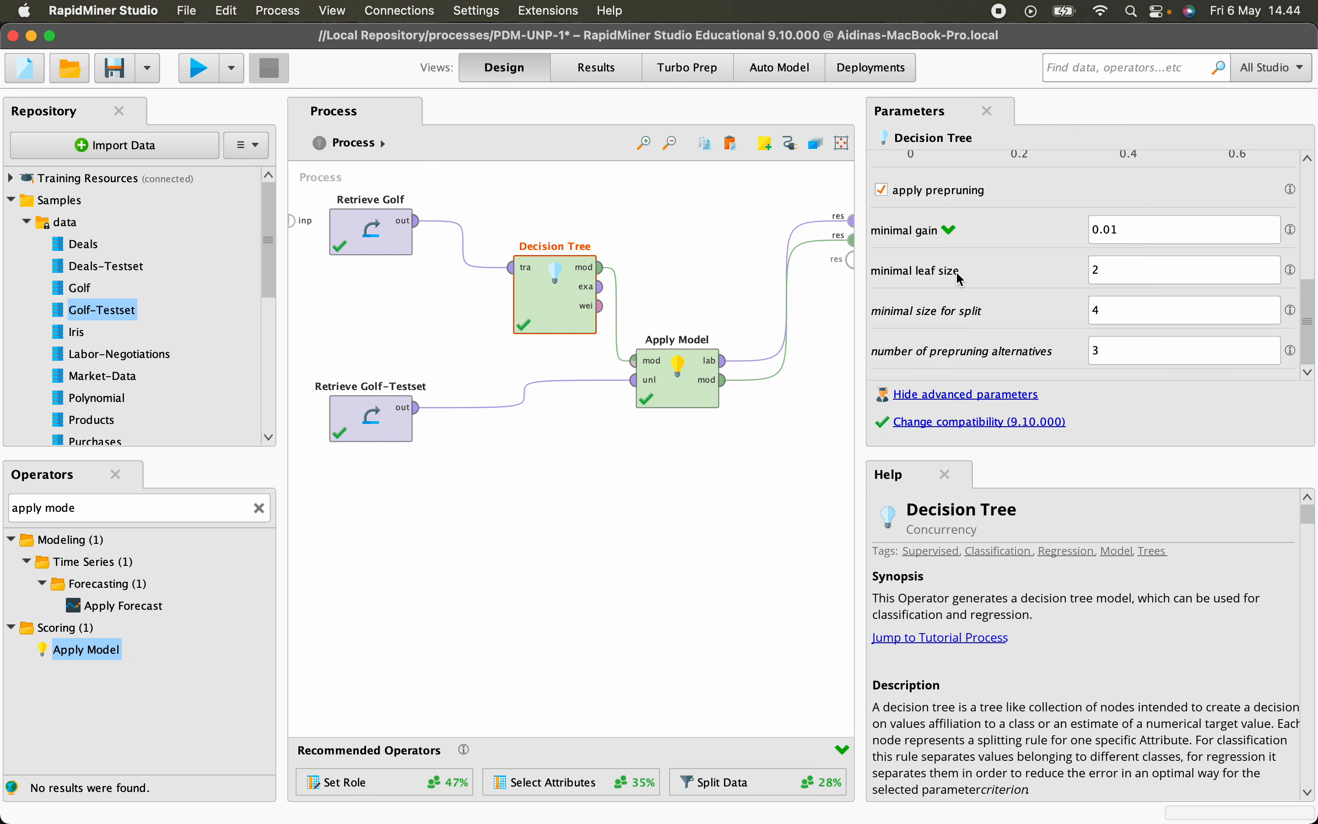
{"action": "scroll", "coordinate": [957, 278], "scroll_direction": "up", "scroll_amount": 8}
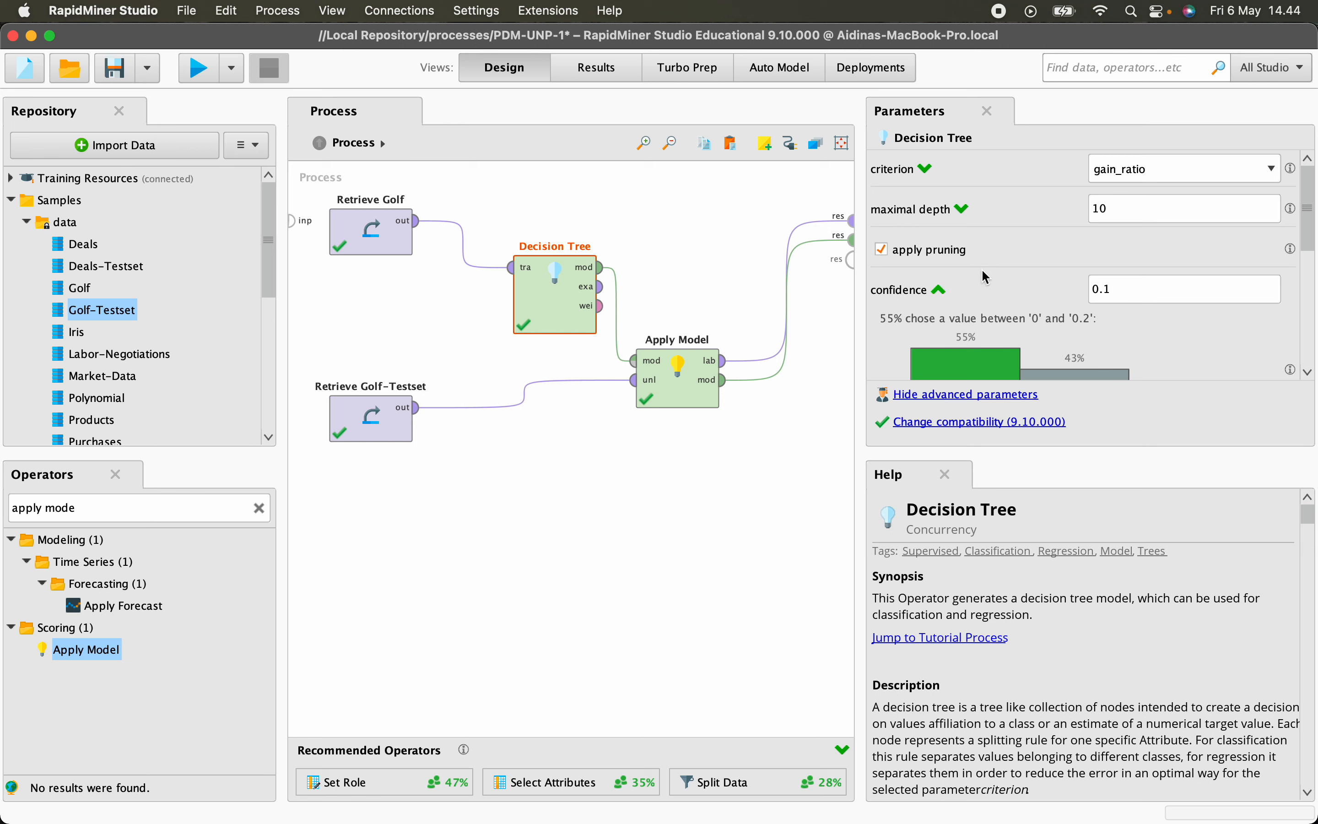
Step: Read the descriptions of the Decision Tree's apply prepruning and minimal leaf size parameters
{"action": "scroll", "coordinate": [982, 269], "scroll_direction": "down", "scroll_amount": 7}
{"action": "scroll", "coordinate": [985, 277], "scroll_direction": "down", "scroll_amount": 5}
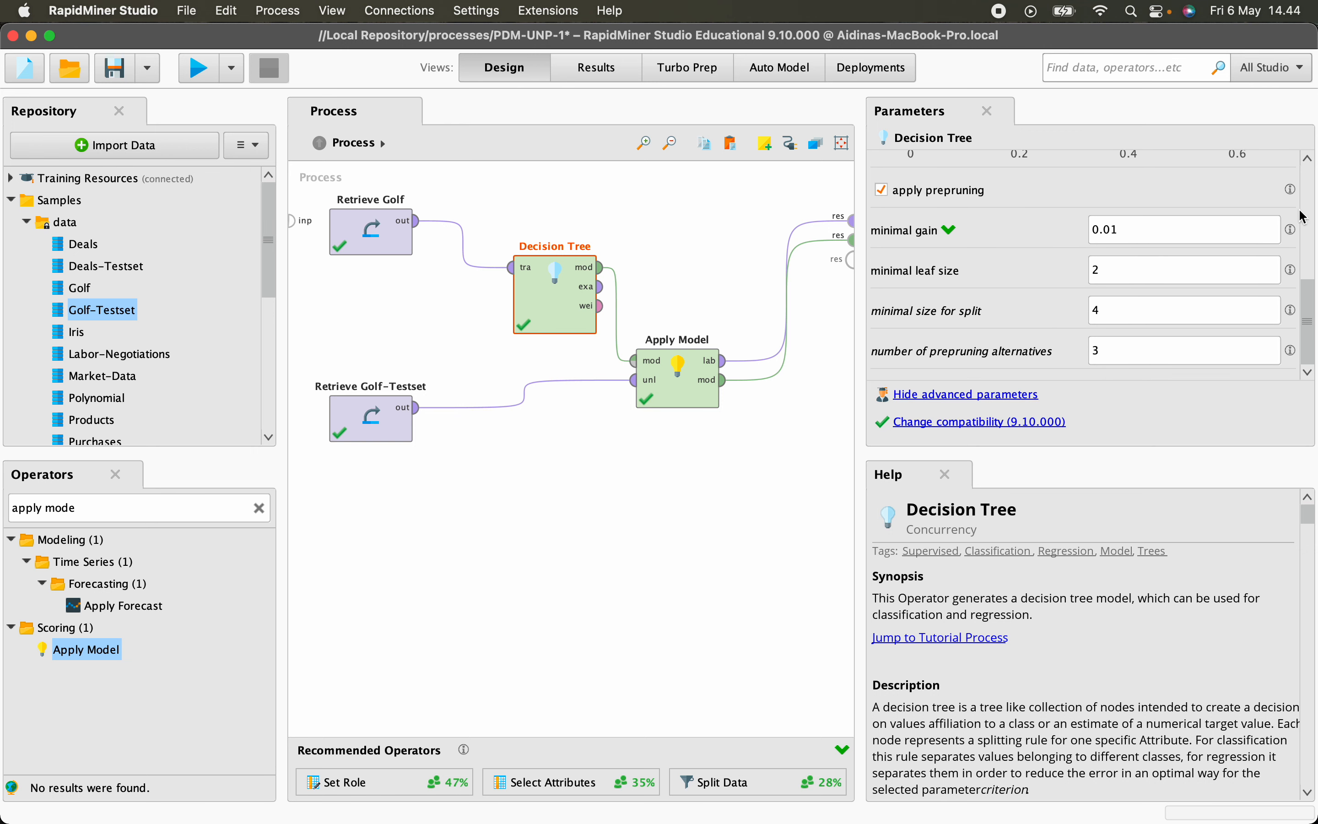
{"action": "mouse_move", "coordinate": [1291, 194]}
{"action": "mouse_move", "coordinate": [1293, 275]}
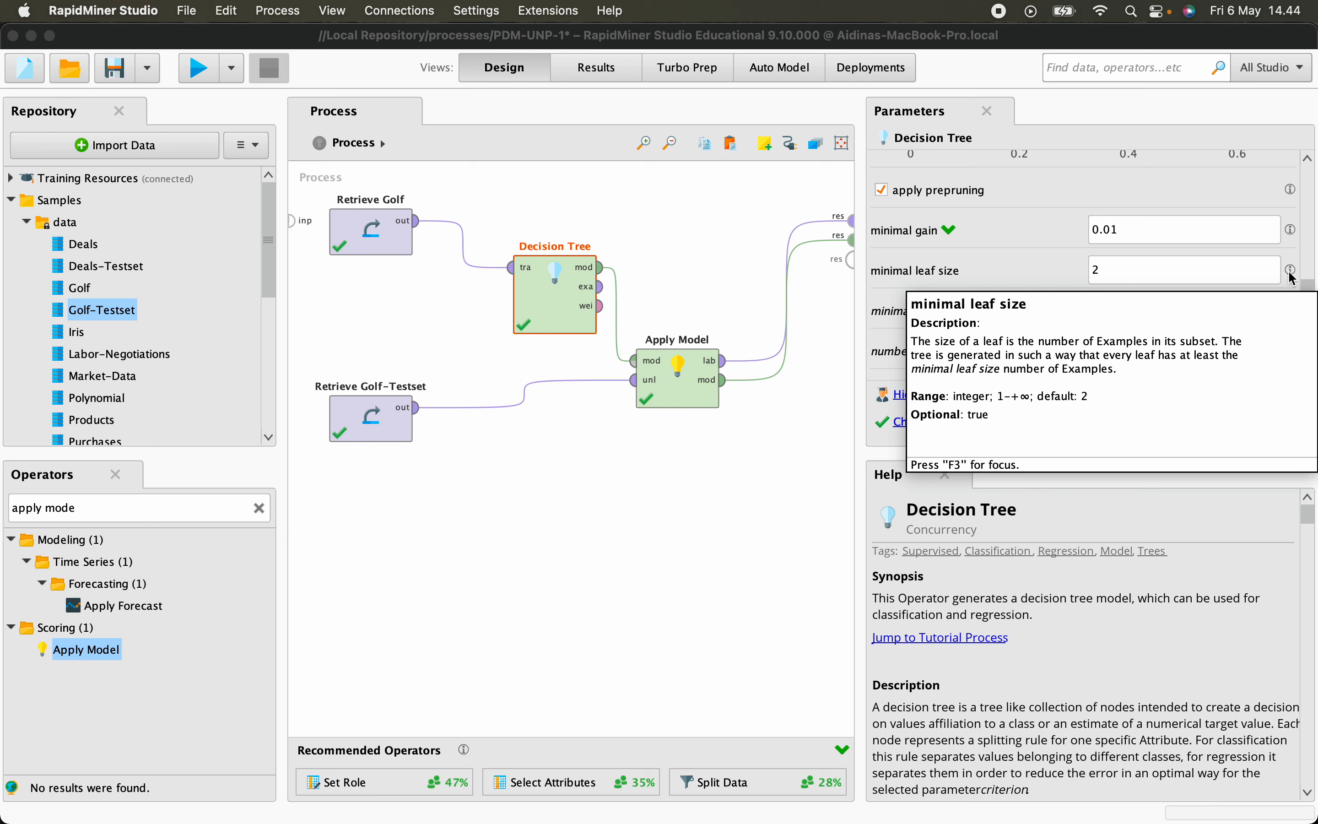
Step: Review the Decision Tree graph in the process results, and return to the process design
{"action": "left_click", "coordinate": [582, 73]}
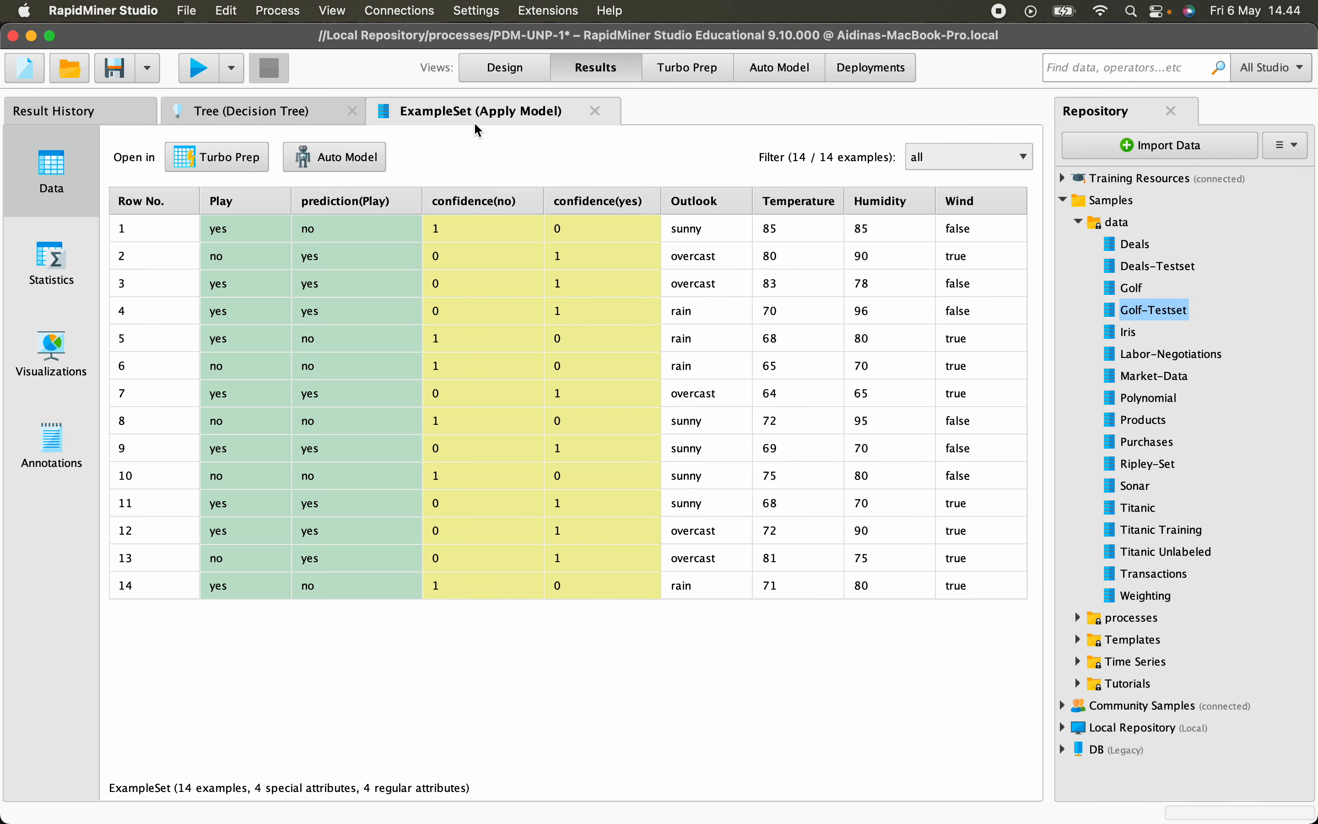
{"action": "left_click", "coordinate": [261, 113]}
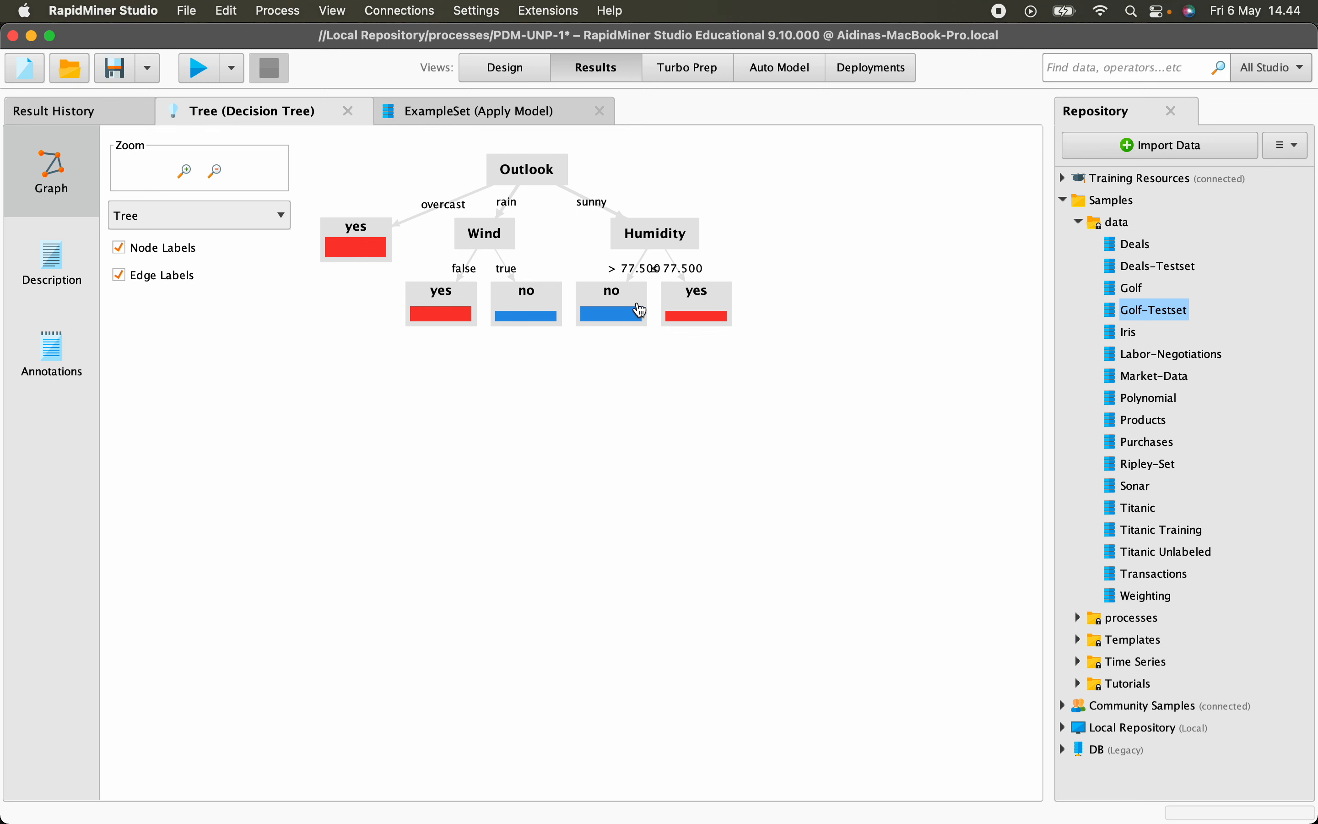
{"action": "left_click", "coordinate": [502, 66]}
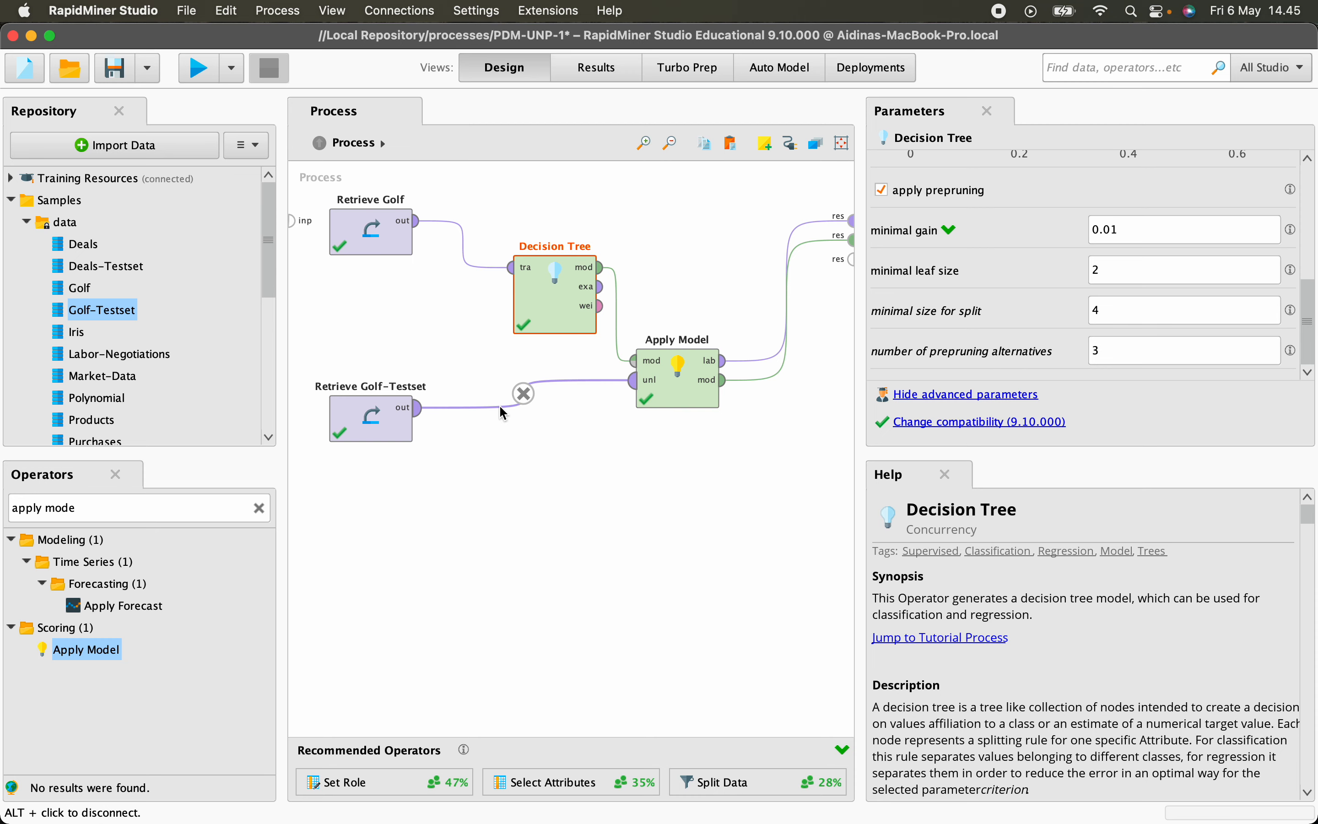
Step: Switch to the Modul Praktikum Rapid Miner document in Word, review the Golf testing instructions and the Tugas Praktek tasks, and return to RapidMiner
{"action": "key", "text": "super+Tab"}
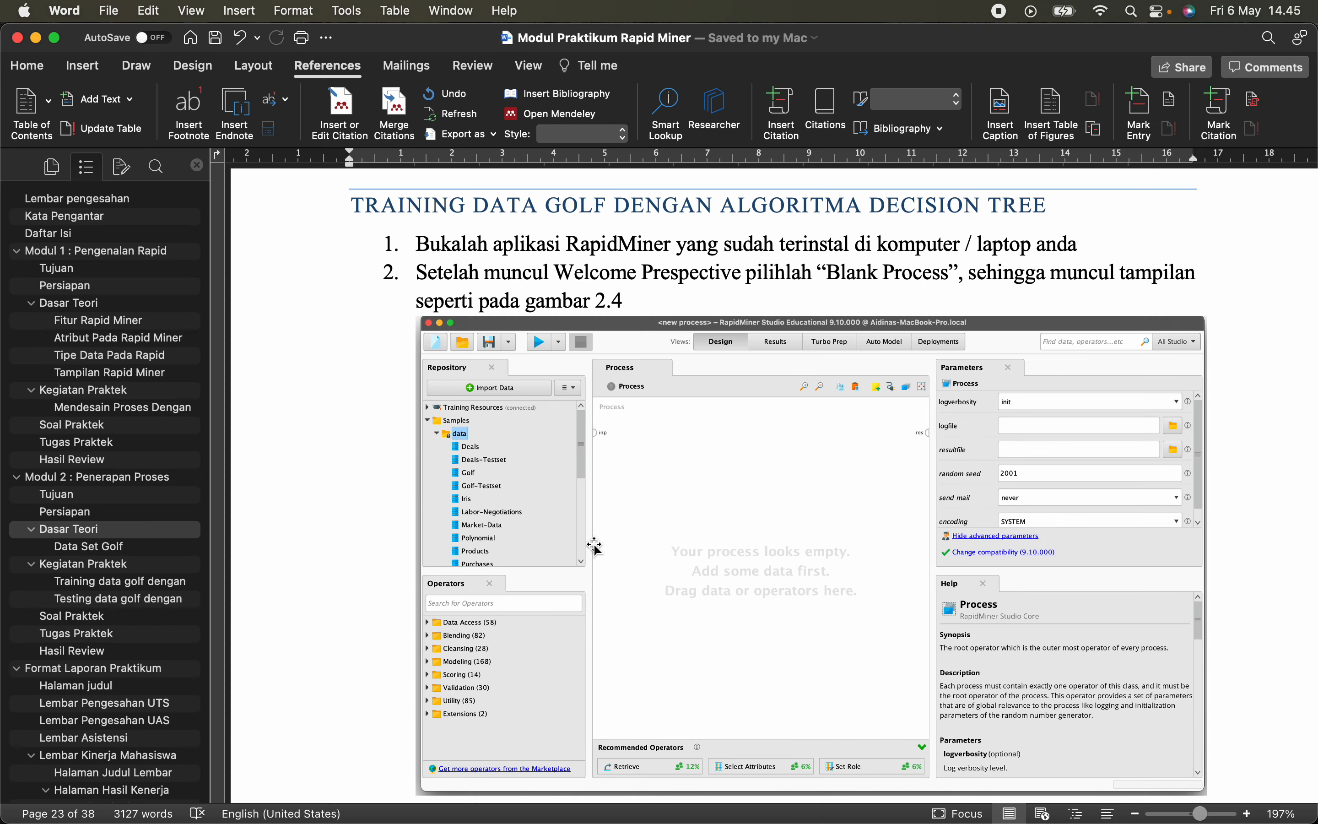
{"action": "scroll", "coordinate": [596, 547], "scroll_direction": "down", "scroll_amount": 15}
{"action": "scroll", "coordinate": [602, 550], "scroll_direction": "down", "scroll_amount": 20}
{"action": "scroll", "coordinate": [602, 550], "scroll_direction": "down", "scroll_amount": 20}
{"action": "scroll", "coordinate": [599, 548], "scroll_direction": "down", "scroll_amount": 20}
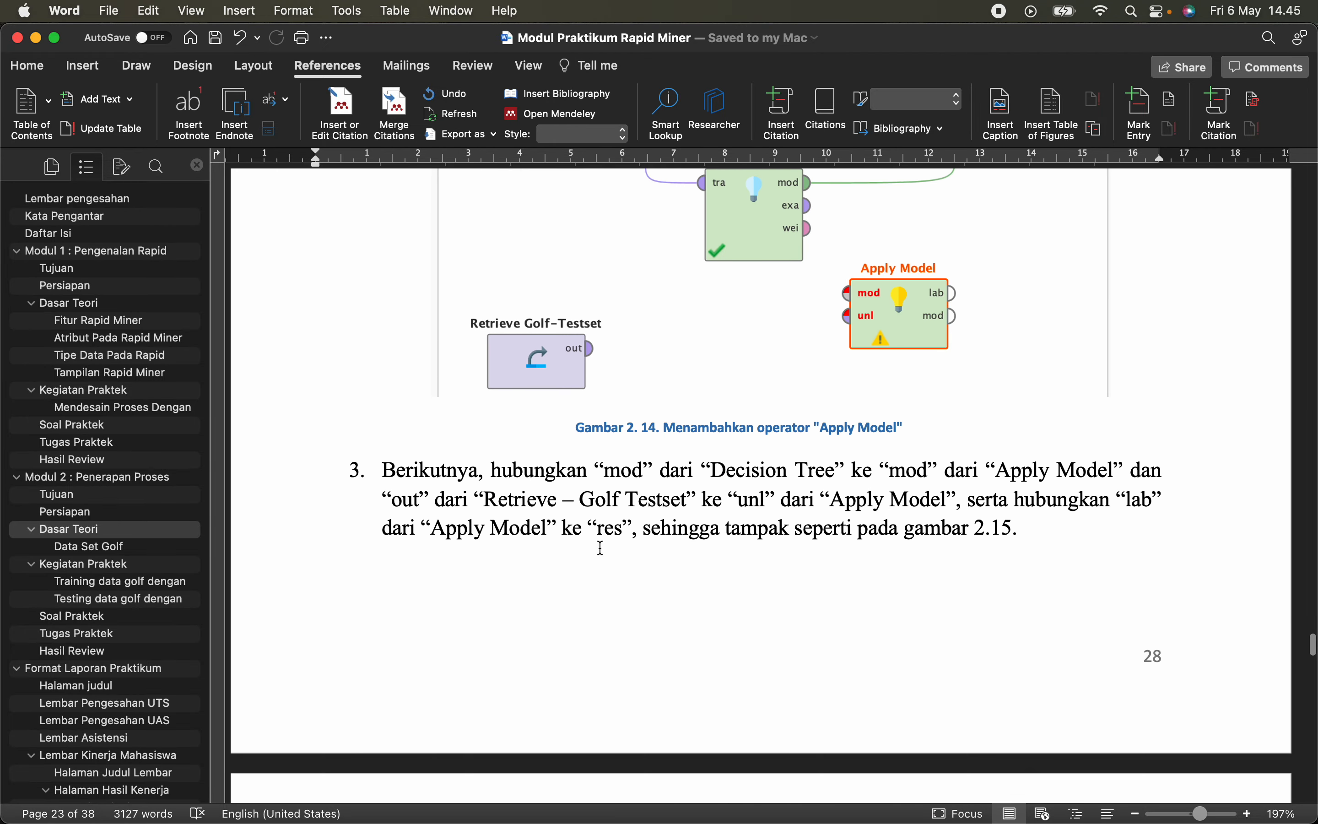
{"action": "scroll", "coordinate": [601, 550], "scroll_direction": "up", "scroll_amount": 10}
{"action": "scroll", "coordinate": [602, 550], "scroll_direction": "down", "scroll_amount": 8}
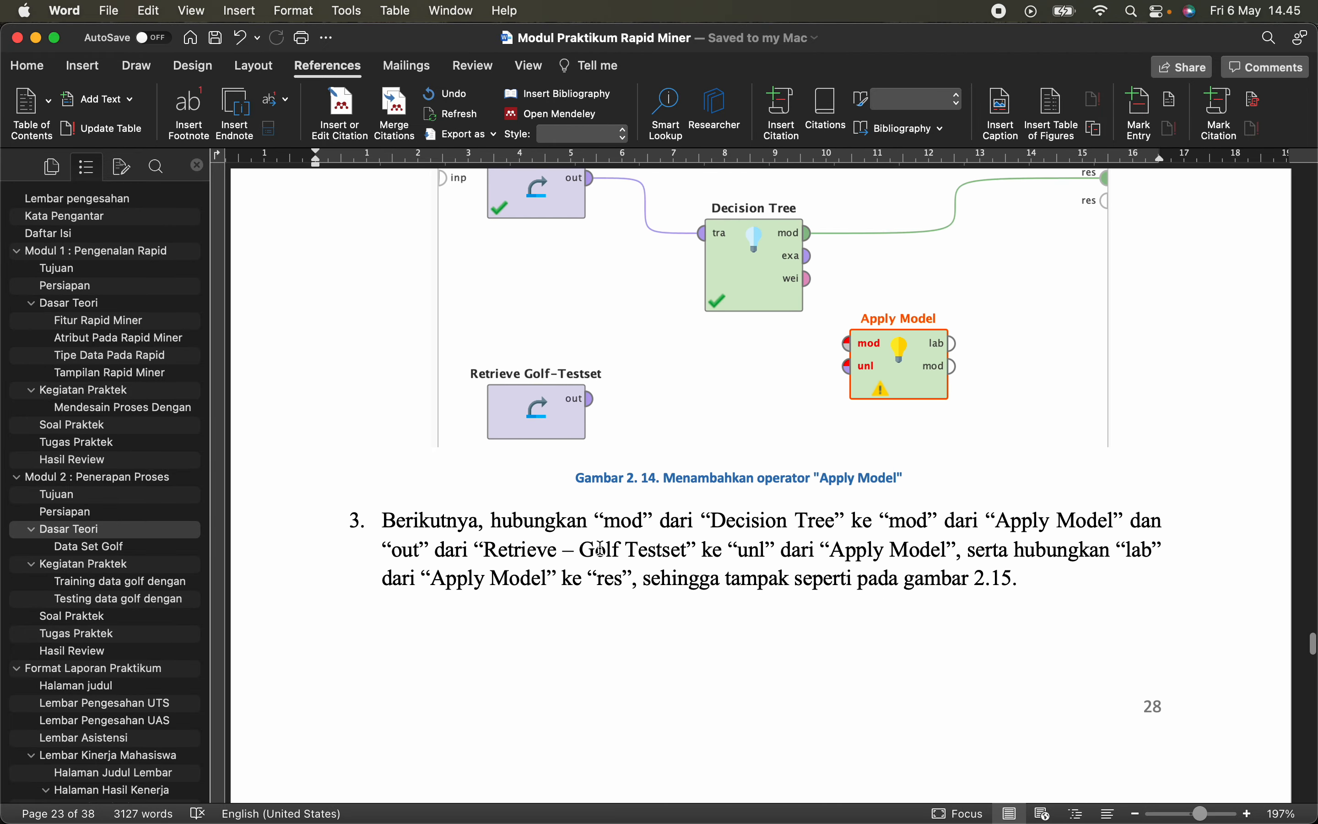
{"action": "scroll", "coordinate": [602, 550], "scroll_direction": "down", "scroll_amount": 20}
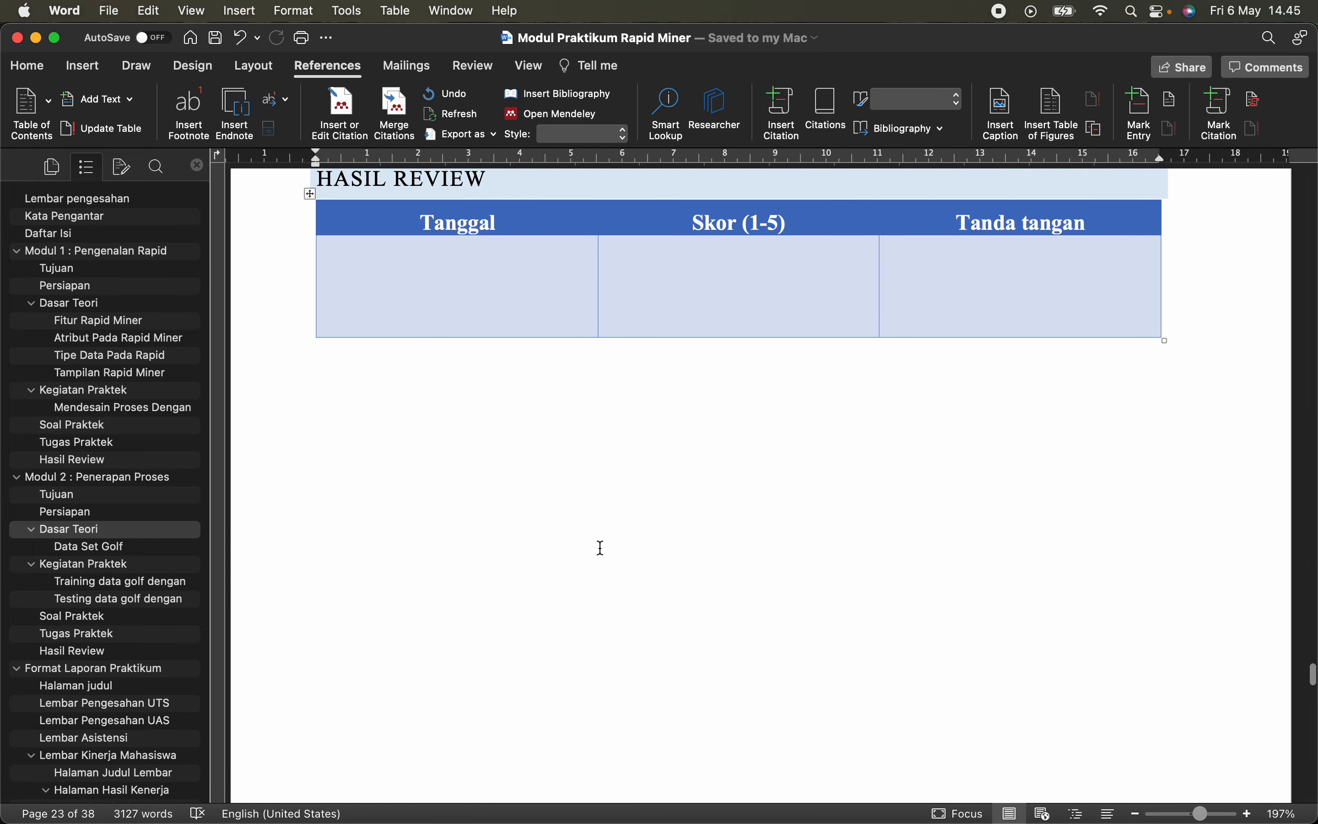
{"action": "scroll", "coordinate": [601, 547], "scroll_direction": "up", "scroll_amount": 8}
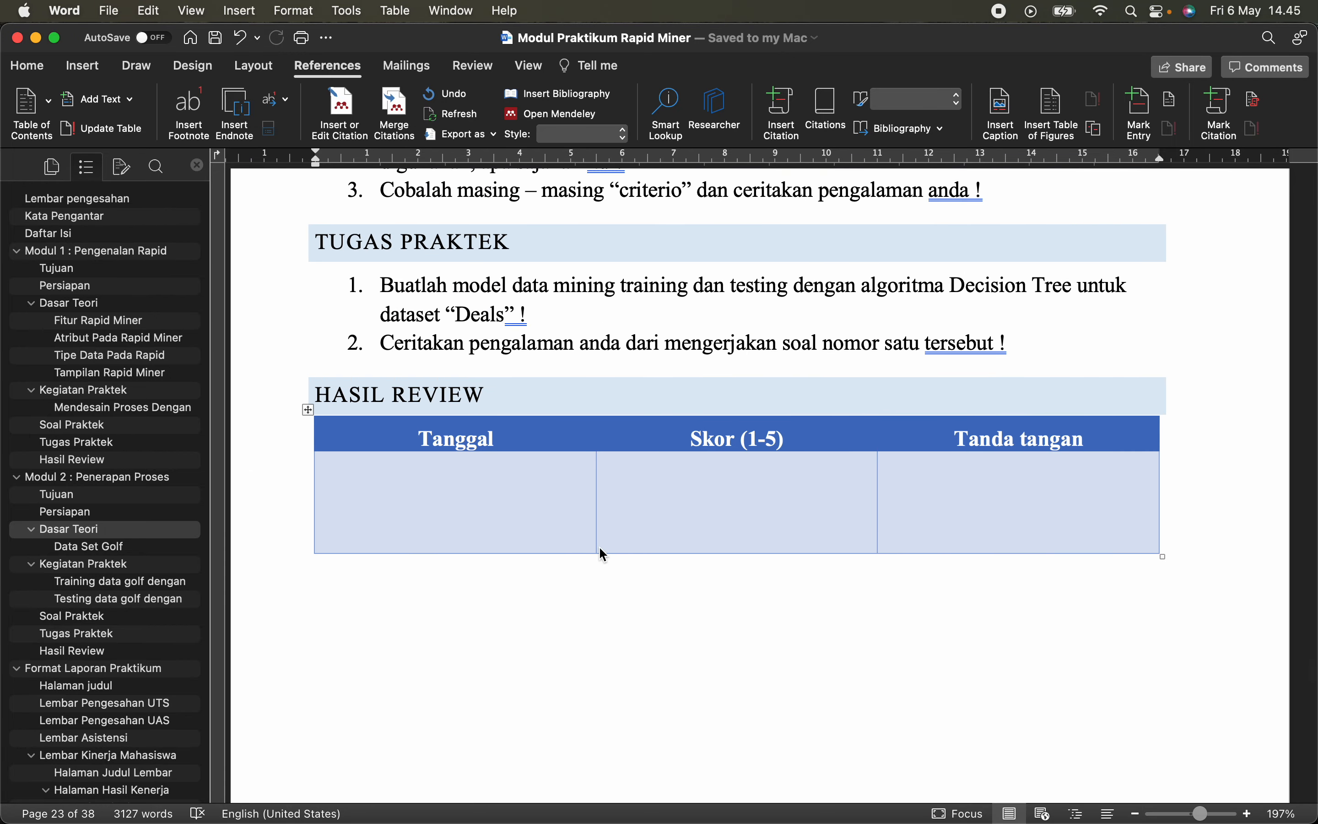
{"action": "key", "text": "super+Tab"}
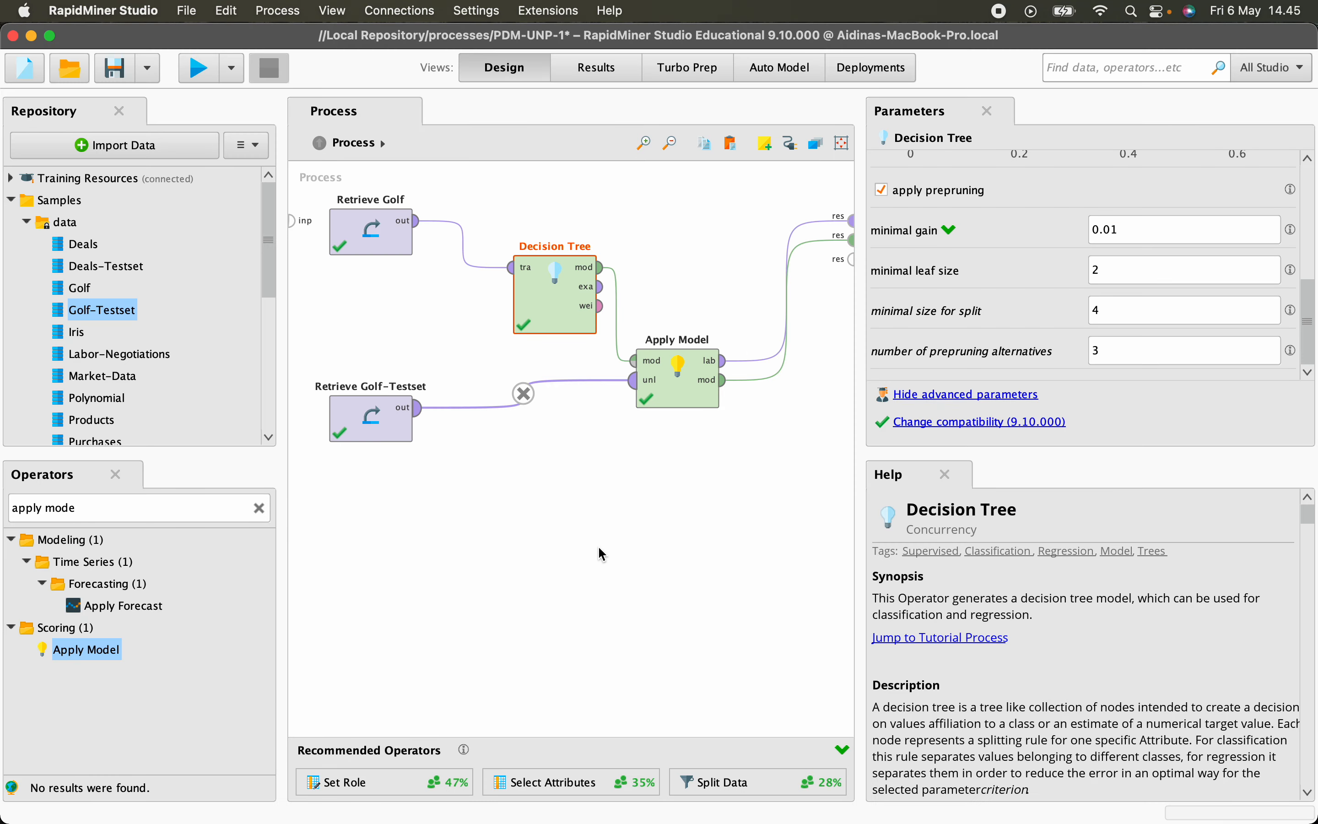